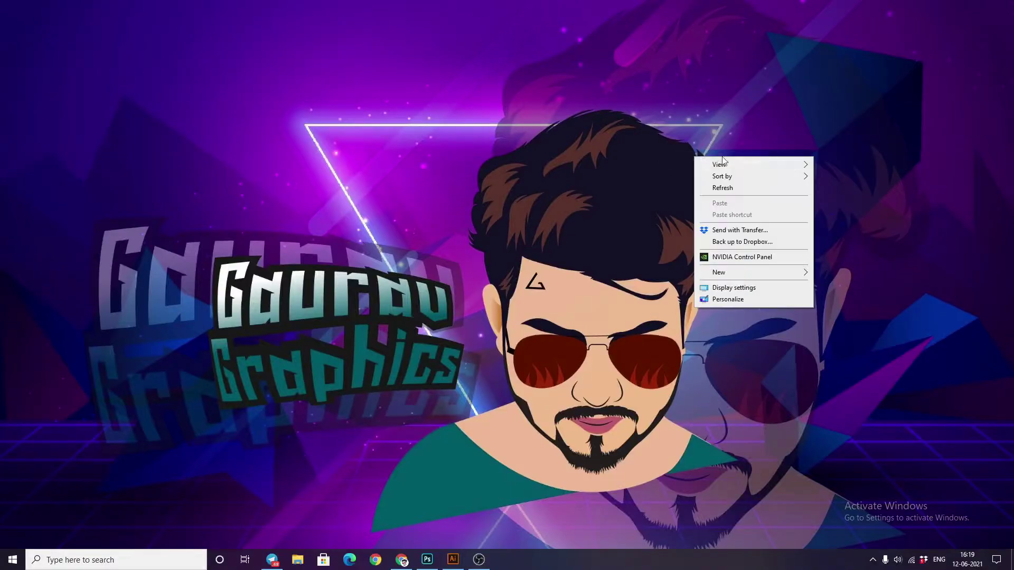
Refresh the desktop and bring the empty Illustrator artboard into view.
{"action": "left_click", "coordinate": [724, 187]}
{"action": "right_click", "coordinate": [750, 189]}
{"action": "left_click", "coordinate": [766, 219]}
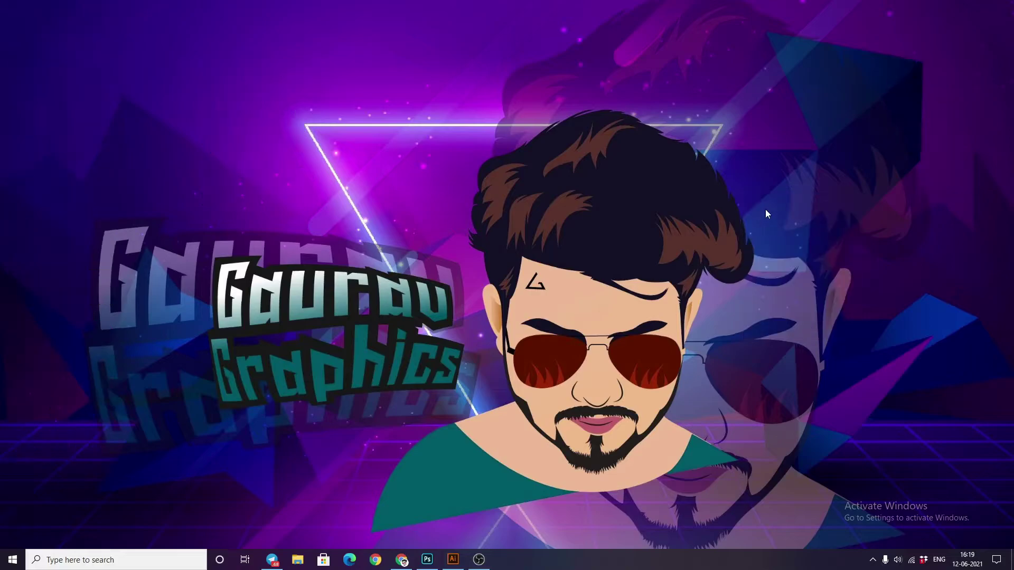
{"action": "left_click", "coordinate": [450, 565]}
{"action": "left_click_drag", "start_coordinate": [224, 226], "coordinate": [216, 215]}
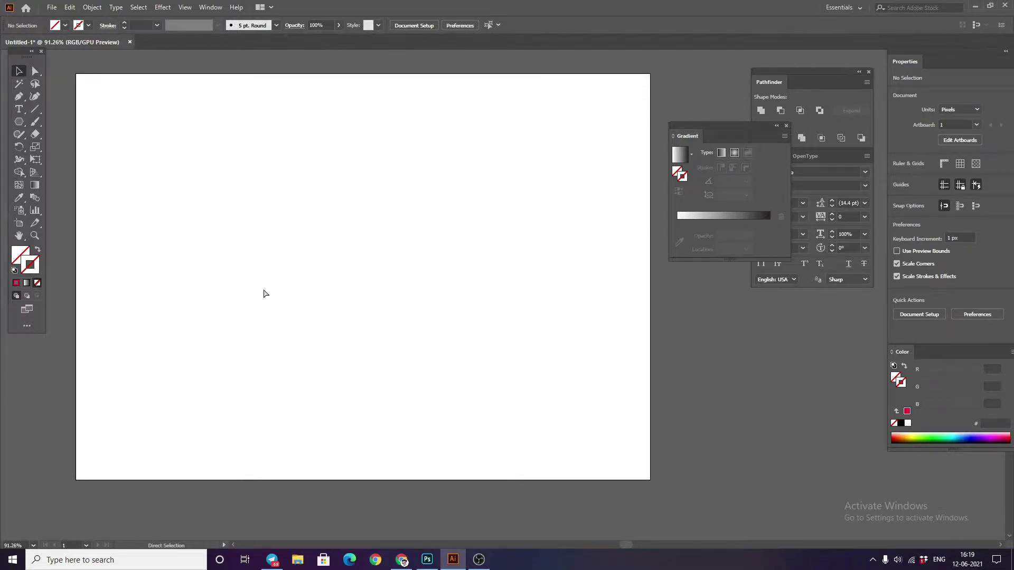
Paste the sketch photo, rotate it upright, and scale it down onto the artboard.
{"action": "key", "text": "ctrl+v"}
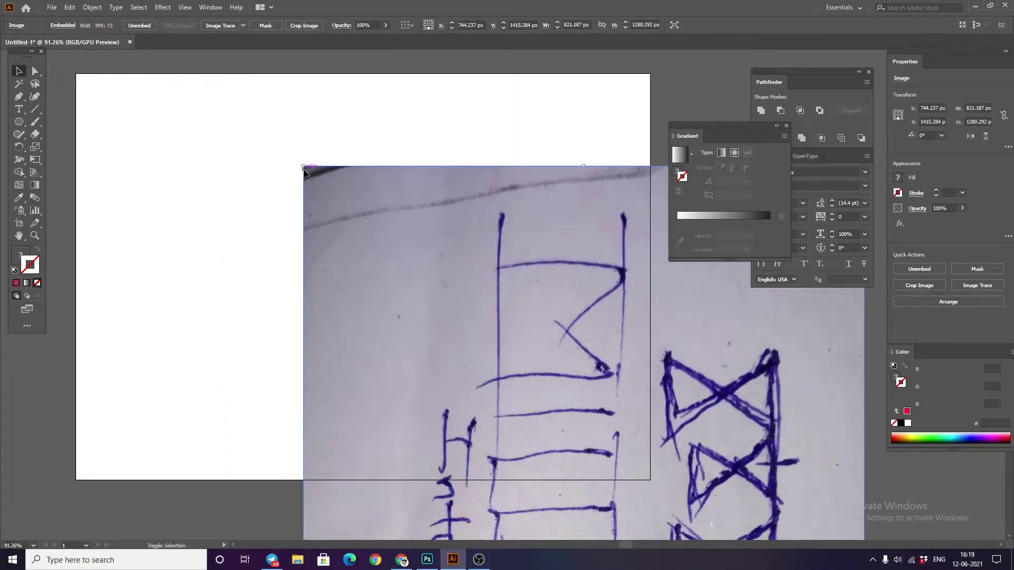
{"action": "mouse_move", "coordinate": [305, 172]}
{"action": "left_mouse_down"}
{"action": "mouse_move", "coordinate": [533, 524]}
{"action": "mouse_move", "coordinate": [299, 161]}
{"action": "mouse_move", "coordinate": [295, 136]}
{"action": "left_mouse_up"}
{"action": "left_click_drag", "start_coordinate": [539, 125], "coordinate": [115, 220]}
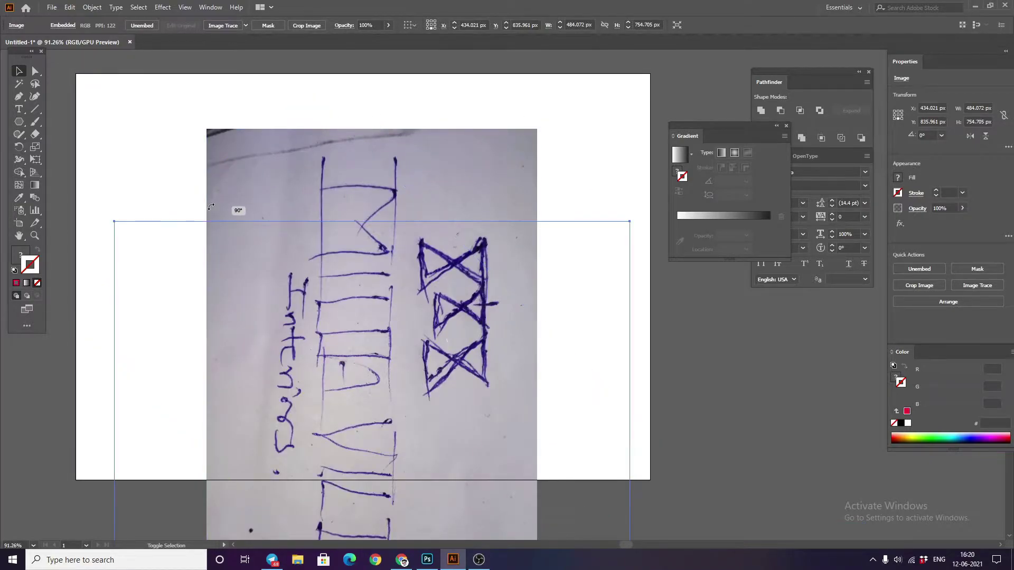
{"action": "left_click_drag", "start_coordinate": [366, 354], "coordinate": [350, 157]}
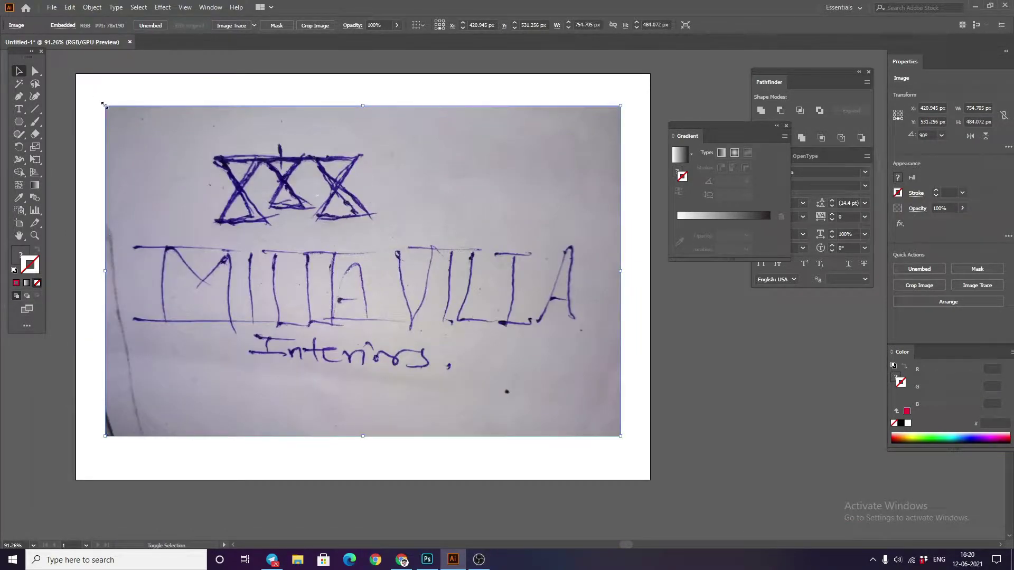
{"action": "left_click_drag", "start_coordinate": [104, 104], "coordinate": [253, 201]}
{"action": "left_click", "coordinate": [161, 188]}
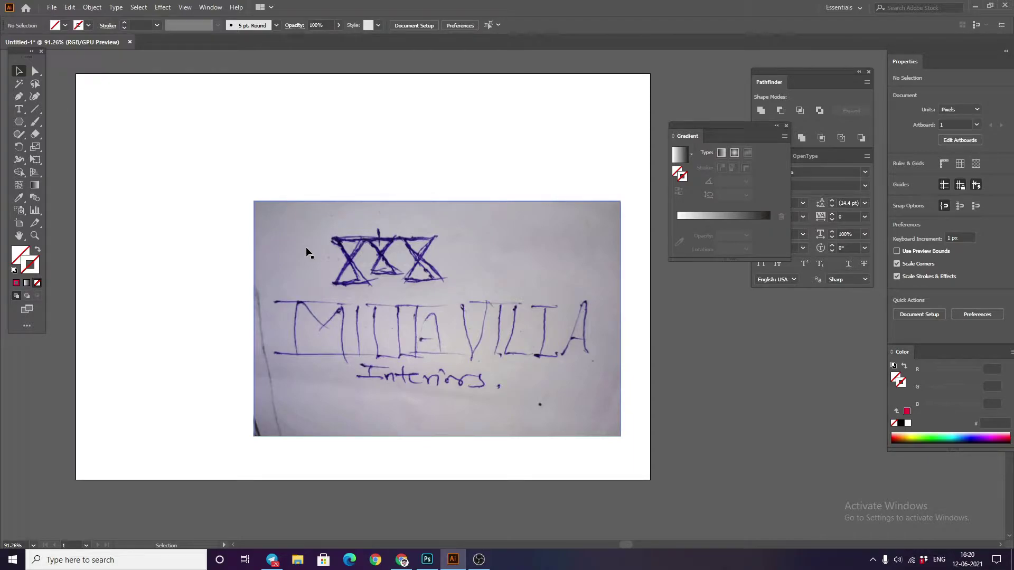
{"action": "left_click_drag", "start_coordinate": [449, 270], "coordinate": [402, 236]}
Zoom in on the XXX part of the sketch.
{"action": "key", "text": "ctrl+shift+a"}
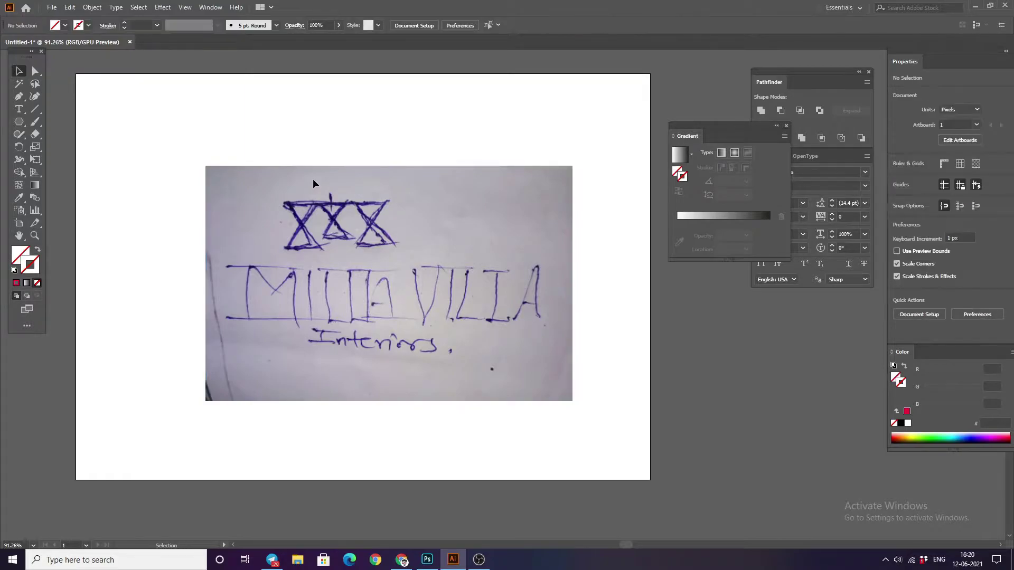
{"action": "key", "text": "z"}
{"action": "left_click", "coordinate": [317, 227]}
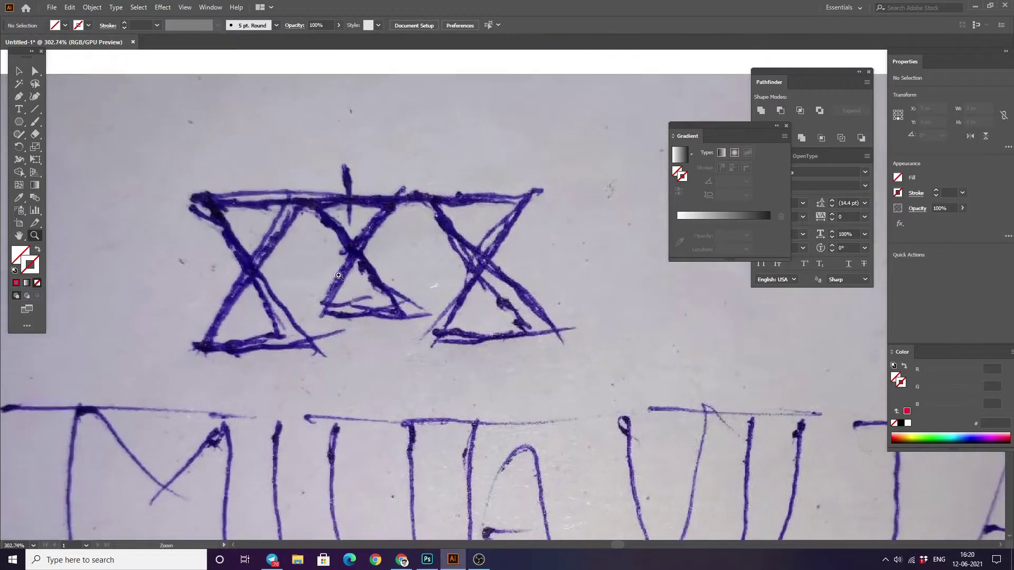
{"action": "left_click_drag", "start_coordinate": [316, 238], "coordinate": [327, 274]}
{"action": "left_click", "coordinate": [18, 71]}
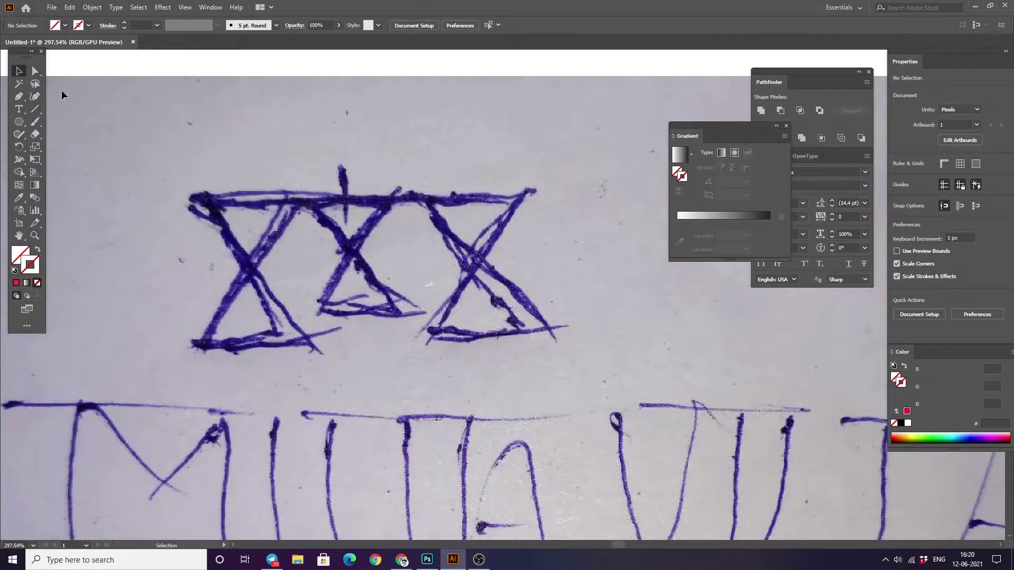
Draw a 3-sided polygon with a red 2 pt outline and move it onto the sketched X.
{"action": "left_click", "coordinate": [20, 122]}
{"action": "left_click", "coordinate": [432, 326]}
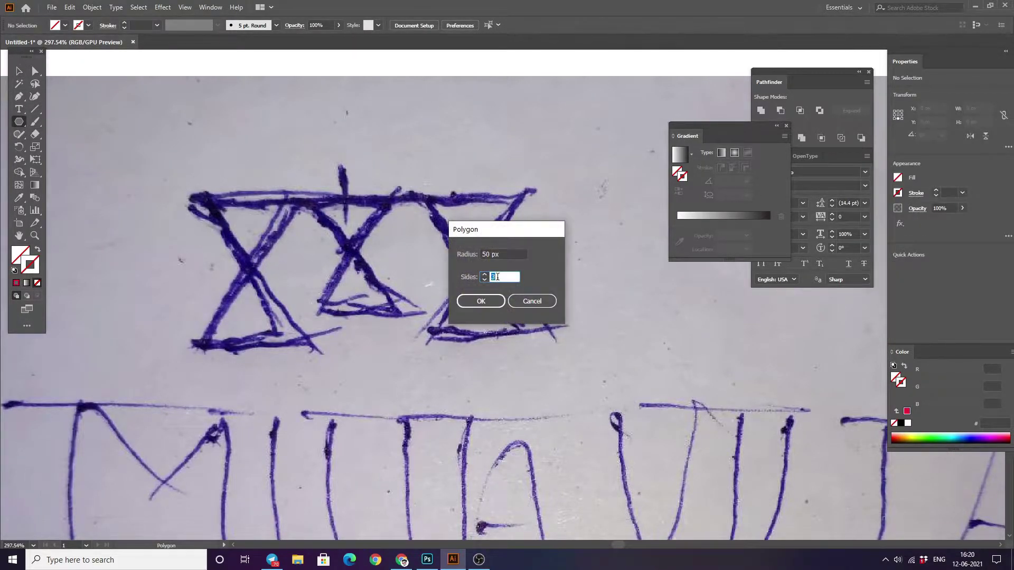
{"action": "left_click", "coordinate": [481, 301]}
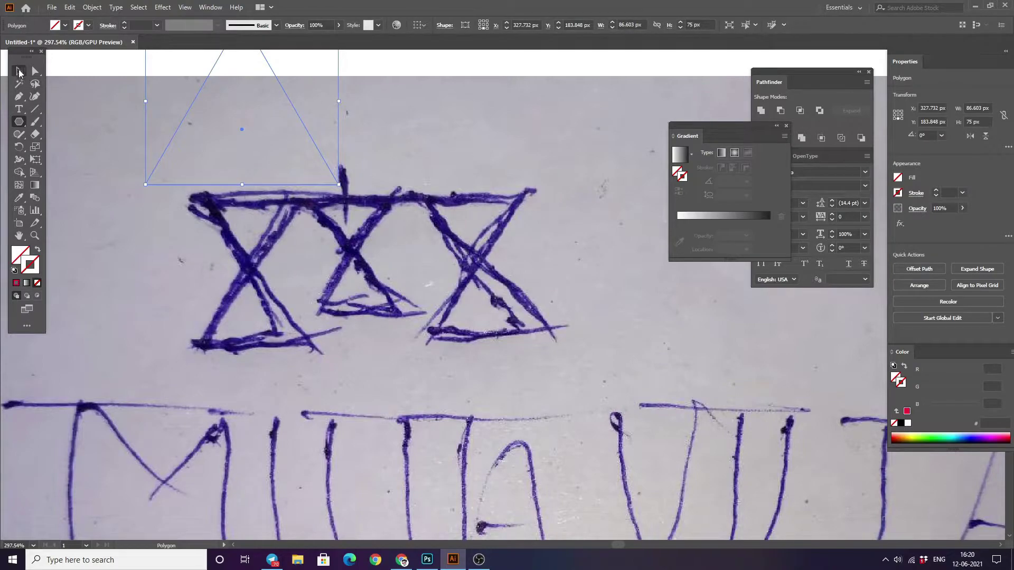
{"action": "left_click", "coordinate": [19, 71]}
{"action": "left_click", "coordinate": [125, 25]}
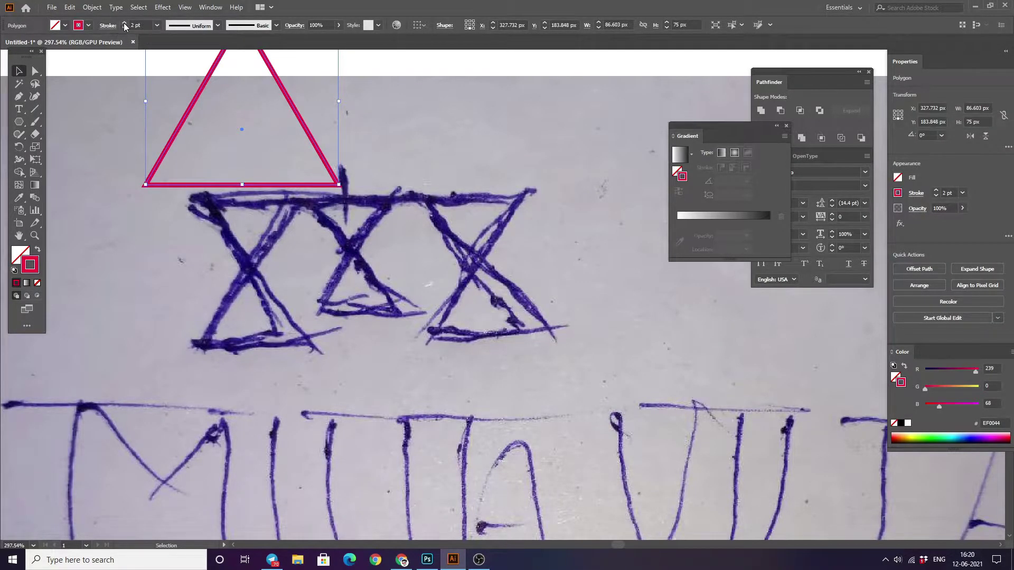
{"action": "left_click", "coordinate": [53, 79]}
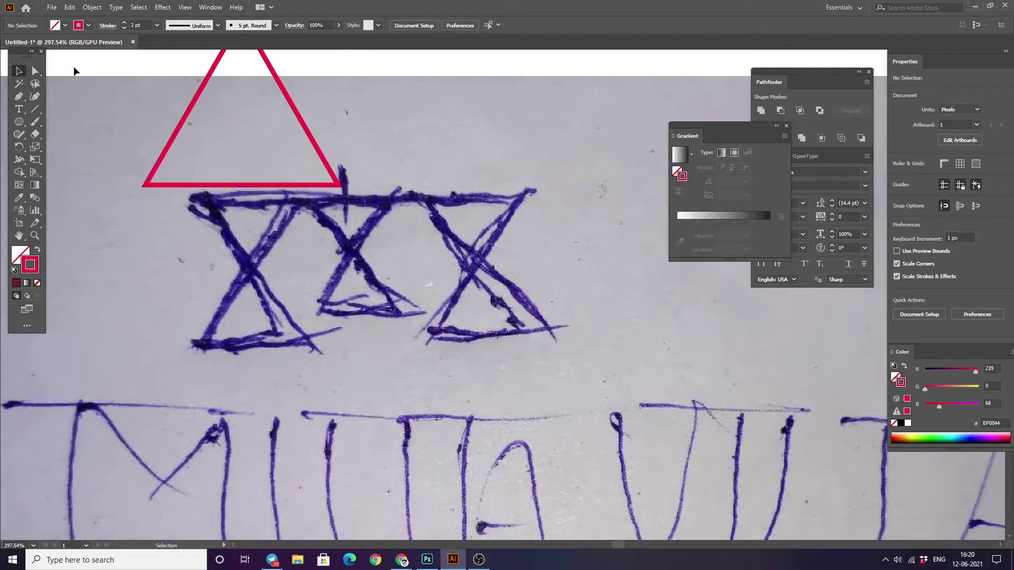
{"action": "left_click_drag", "start_coordinate": [217, 184], "coordinate": [250, 305]}
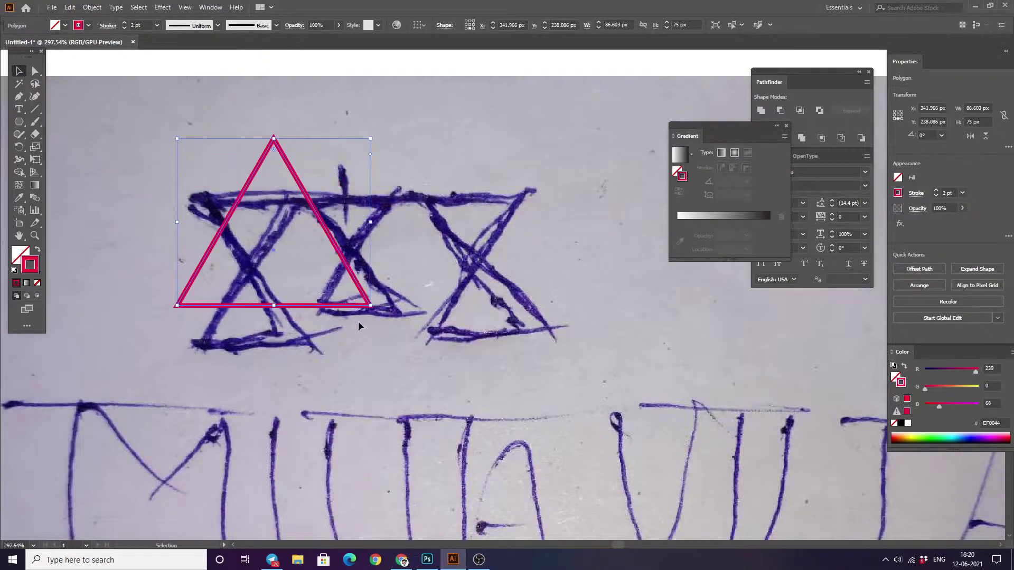
Thicken the triangle's outline to 3 pt and scale it onto the lower sketched triangle.
{"action": "left_click", "coordinate": [124, 23]}
{"action": "left_click", "coordinate": [197, 177]}
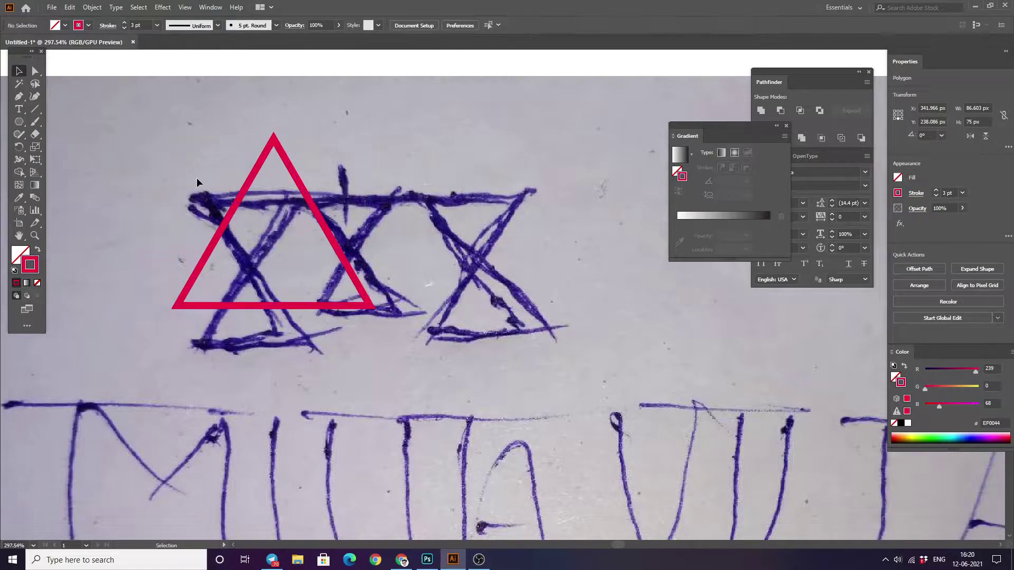
{"action": "left_click", "coordinate": [234, 209]}
{"action": "left_click_drag", "start_coordinate": [379, 311], "coordinate": [314, 253]}
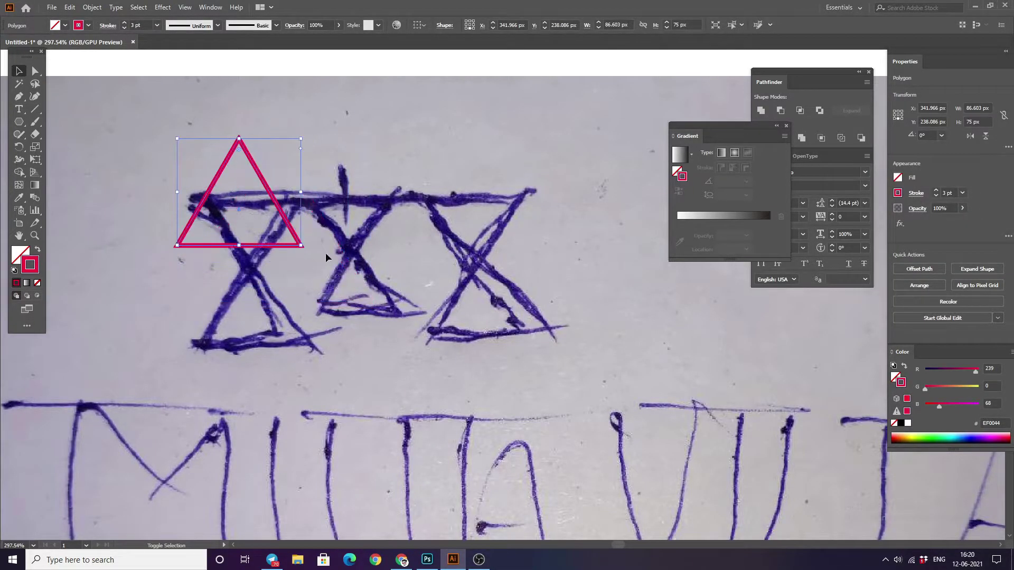
{"action": "left_click", "coordinate": [280, 193]}
{"action": "left_click_drag", "start_coordinate": [265, 208], "coordinate": [276, 332]}
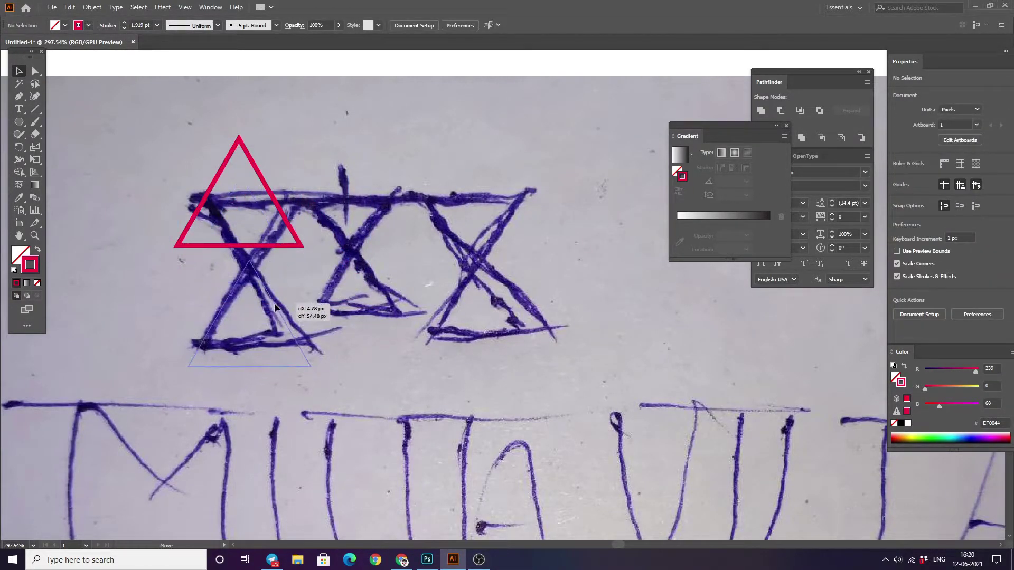
{"action": "mouse_move", "coordinate": [313, 368]}
{"action": "left_mouse_down"}
{"action": "mouse_move", "coordinate": [286, 342]}
{"action": "mouse_move", "coordinate": [251, 354]}
{"action": "left_mouse_up"}
{"action": "left_click", "coordinate": [316, 302]}
Reselect the red triangle and set its outline weight to 3 pt.
{"action": "left_click", "coordinate": [138, 171]}
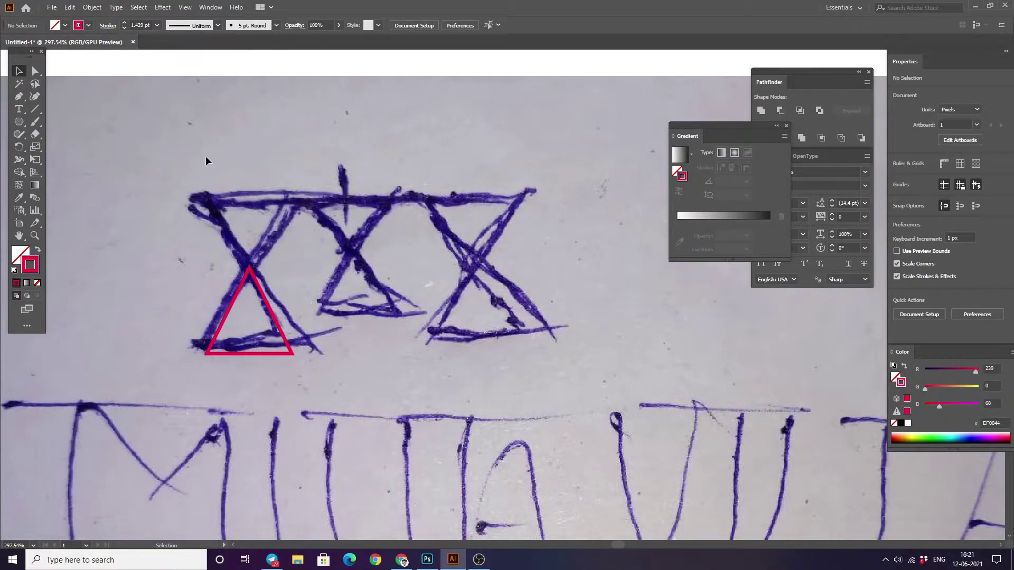
{"action": "left_click", "coordinate": [235, 295]}
{"action": "left_click", "coordinate": [123, 23]}
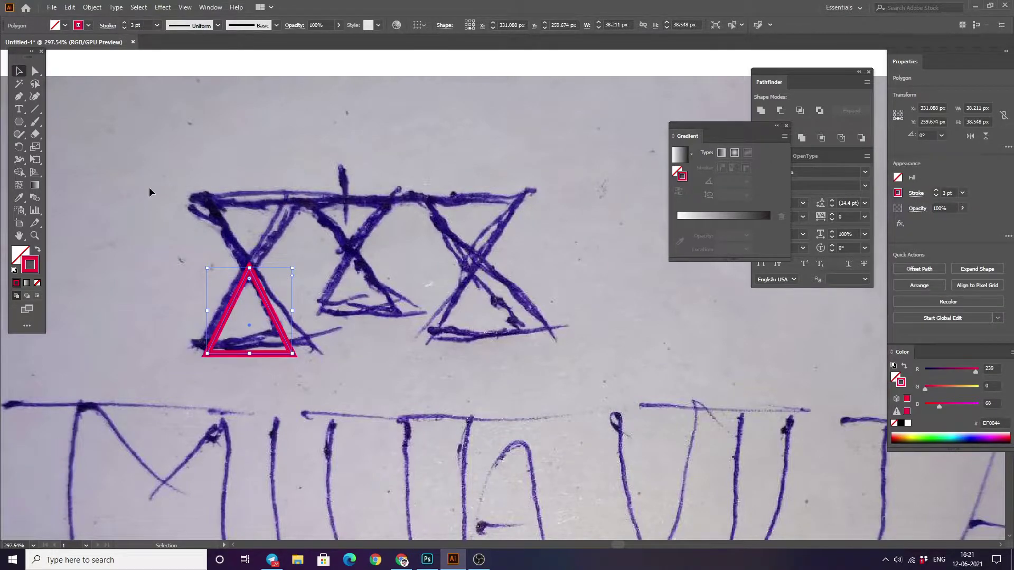
{"action": "left_click", "coordinate": [223, 276]}
{"action": "left_click", "coordinate": [233, 298]}
{"action": "left_click", "coordinate": [156, 177]}
Make a reflected copy of the triangle and move it up to form an hourglass.
{"action": "right_click", "coordinate": [252, 273]}
{"action": "mouse_move", "coordinate": [283, 438]}
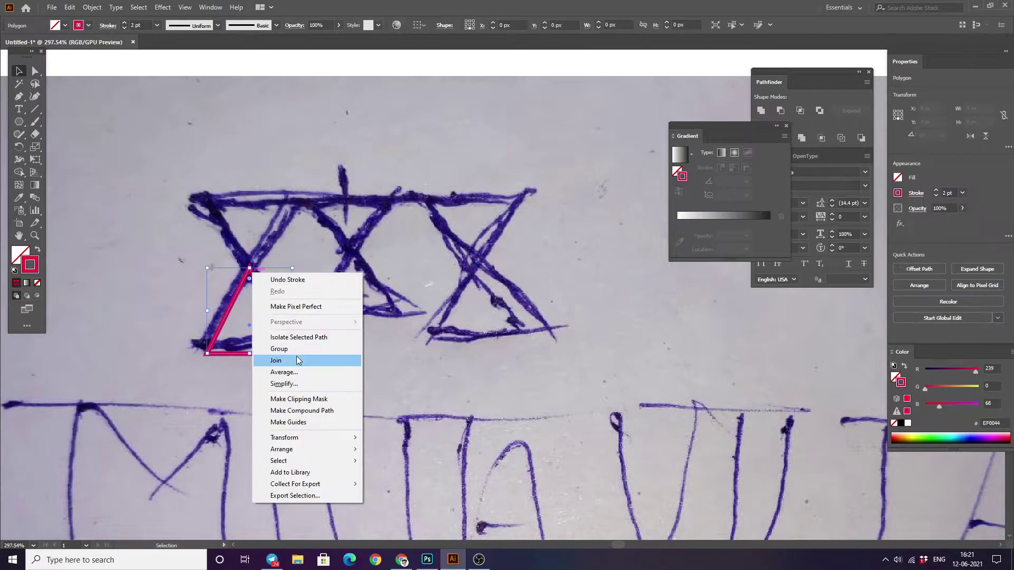
{"action": "left_click", "coordinate": [392, 476]}
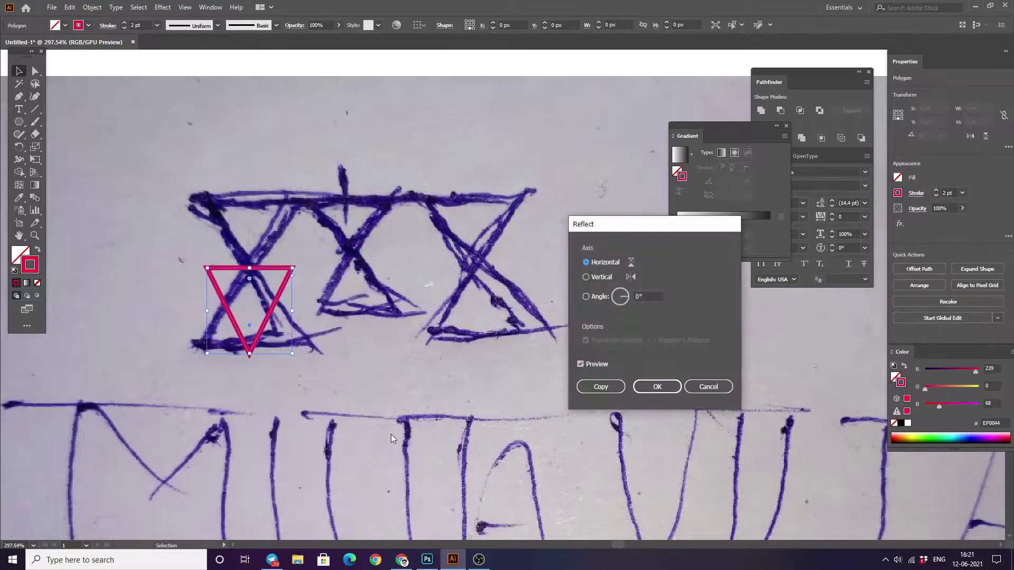
{"action": "left_click", "coordinate": [601, 387]}
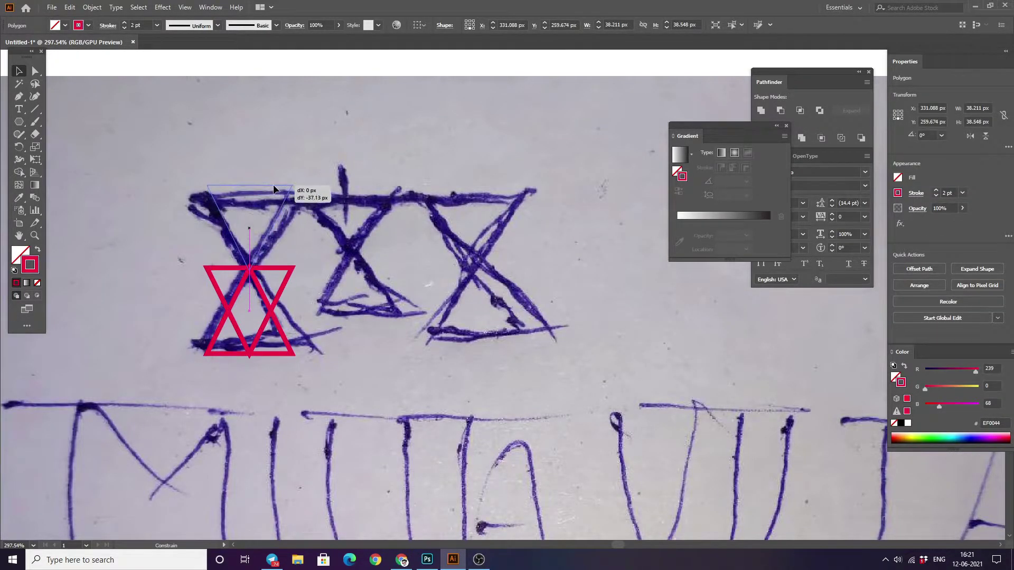
{"action": "left_click_drag", "start_coordinate": [264, 272], "coordinate": [264, 189]}
{"action": "left_click", "coordinate": [281, 160]}
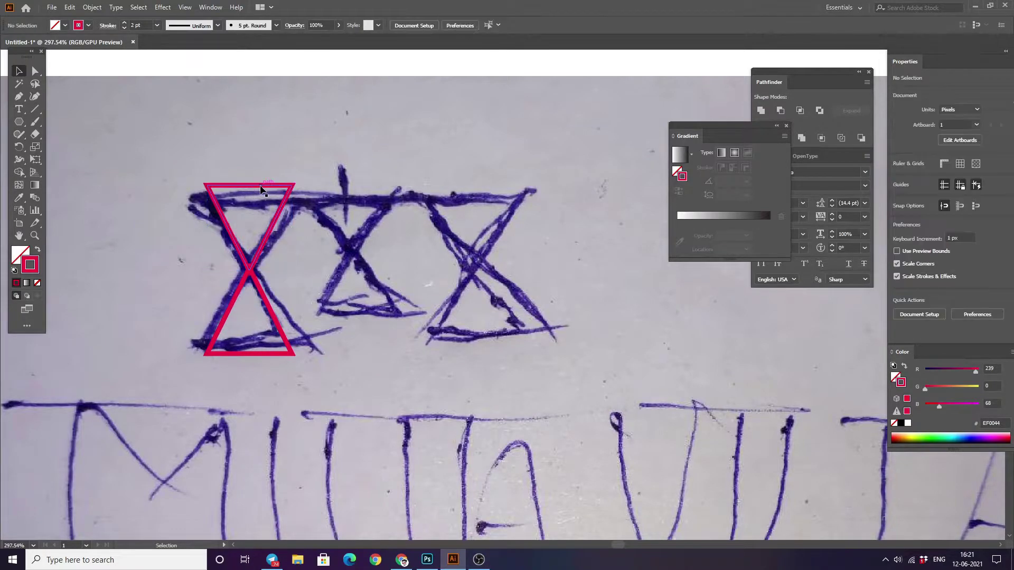
{"action": "left_click_drag", "start_coordinate": [261, 184], "coordinate": [241, 181]}
{"action": "left_click", "coordinate": [131, 321]}
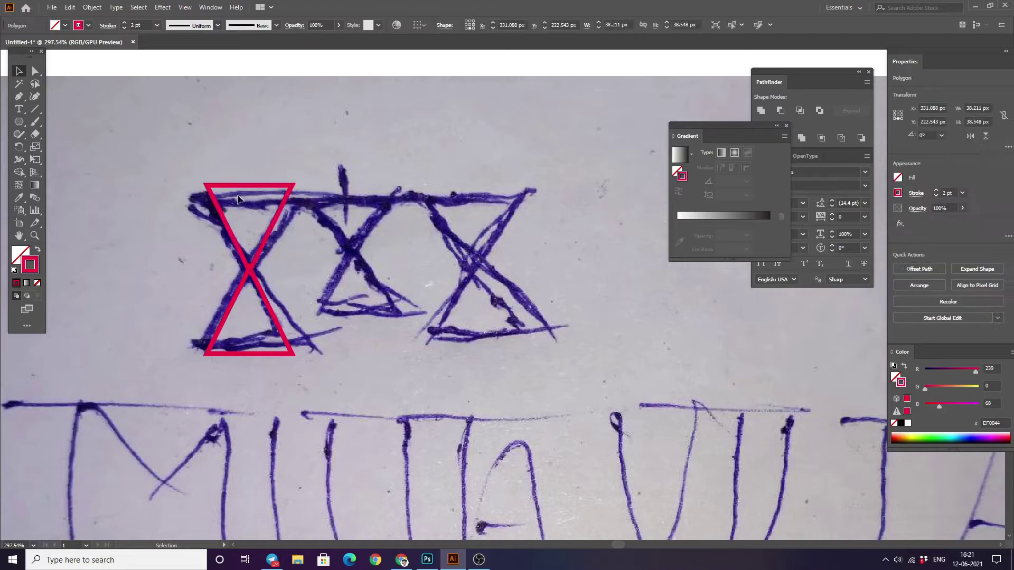
Duplicate the hourglass to the right onto the third X.
{"action": "left_click_drag", "start_coordinate": [153, 190], "coordinate": [126, 202]}
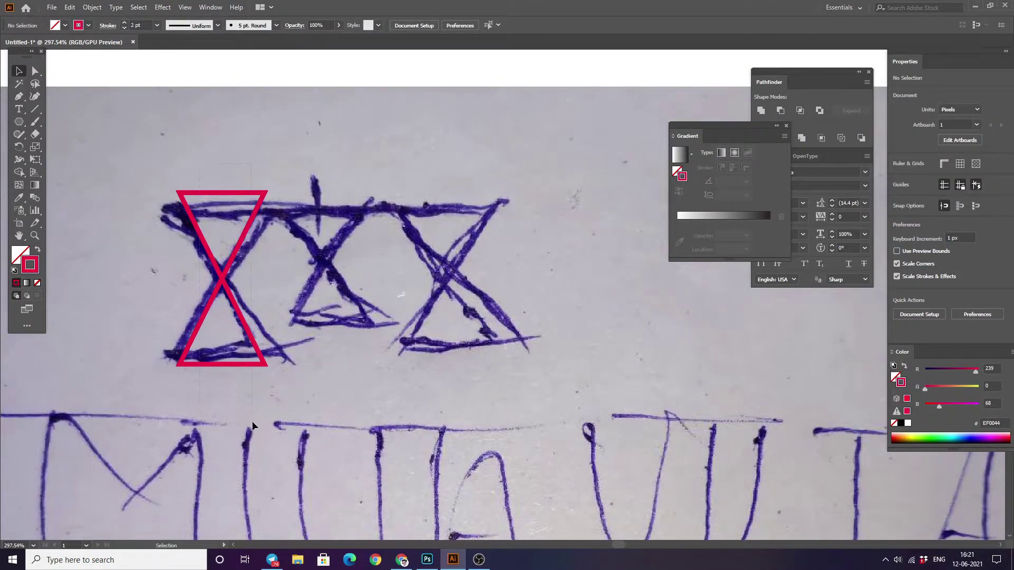
{"action": "left_click", "coordinate": [249, 364]}
{"action": "key", "text": "ctrl+a"}
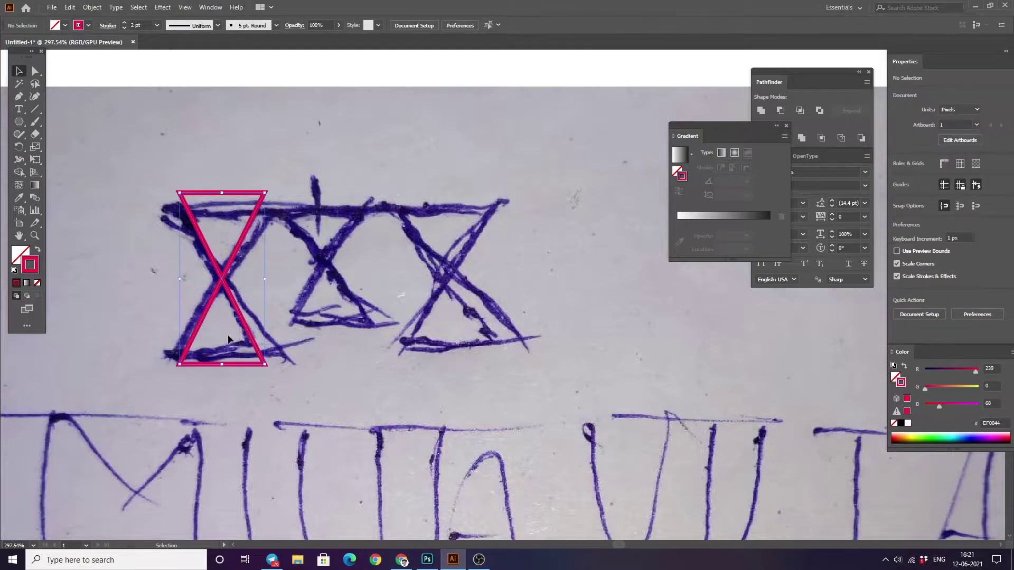
{"action": "left_click_drag", "start_coordinate": [224, 288], "coordinate": [439, 290]}
{"action": "left_click", "coordinate": [259, 270]}
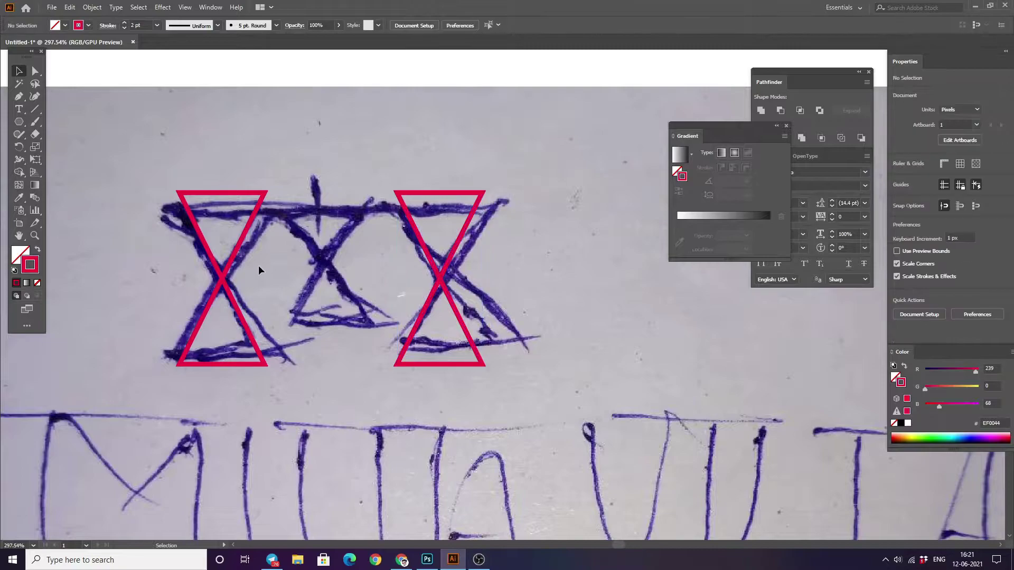
Draw a straight pen line across the top edge of the sketch.
{"action": "key", "text": "p"}
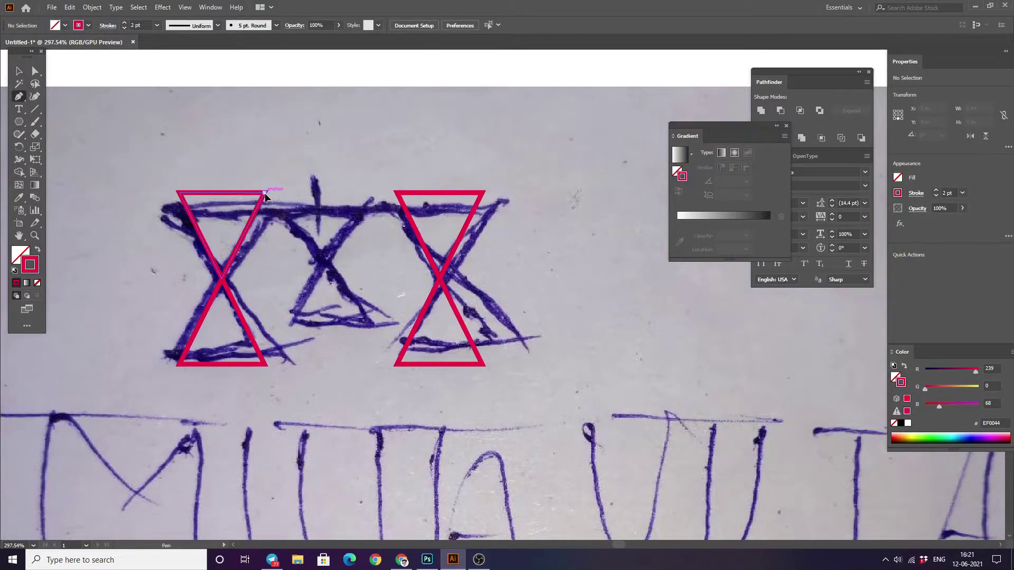
{"action": "left_click", "coordinate": [265, 194]}
{"action": "left_click", "coordinate": [399, 194], "text": "shift"}
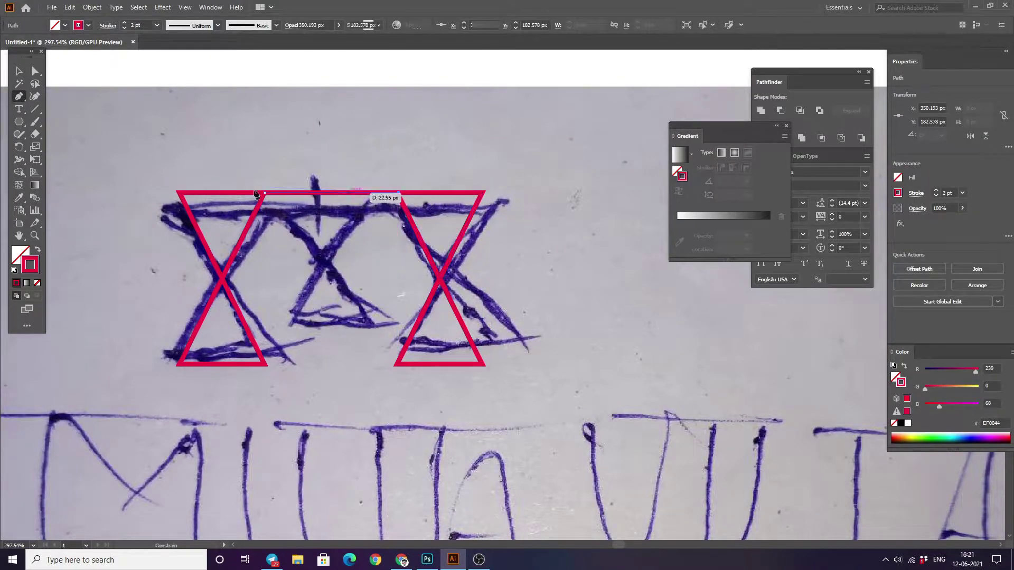
{"action": "key", "text": "v"}
{"action": "left_click", "coordinate": [298, 222]}
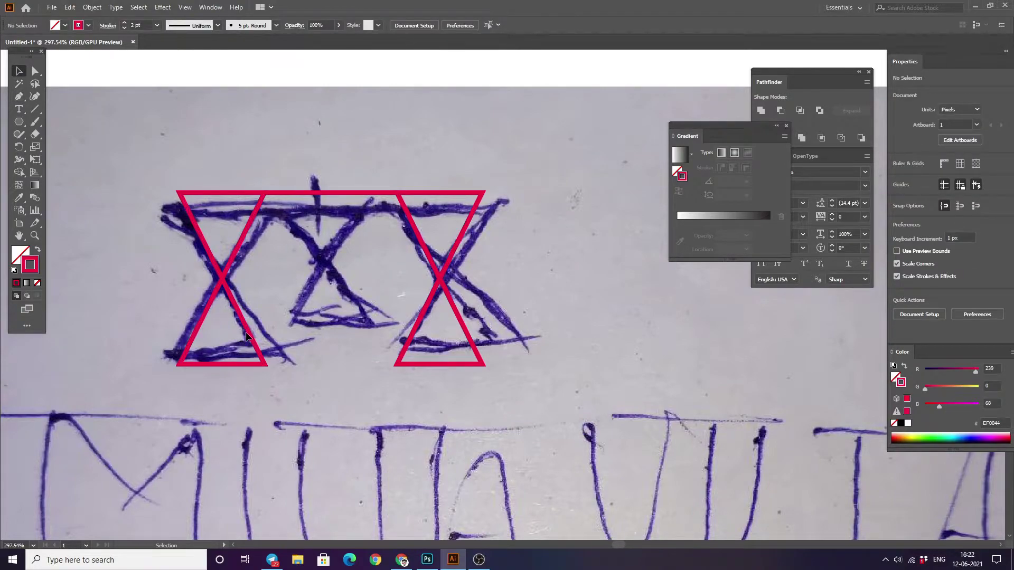
Copy a triangle into the middle X, then vertically centre-align all the triangles.
{"action": "left_click_drag", "start_coordinate": [247, 332], "coordinate": [355, 331]}
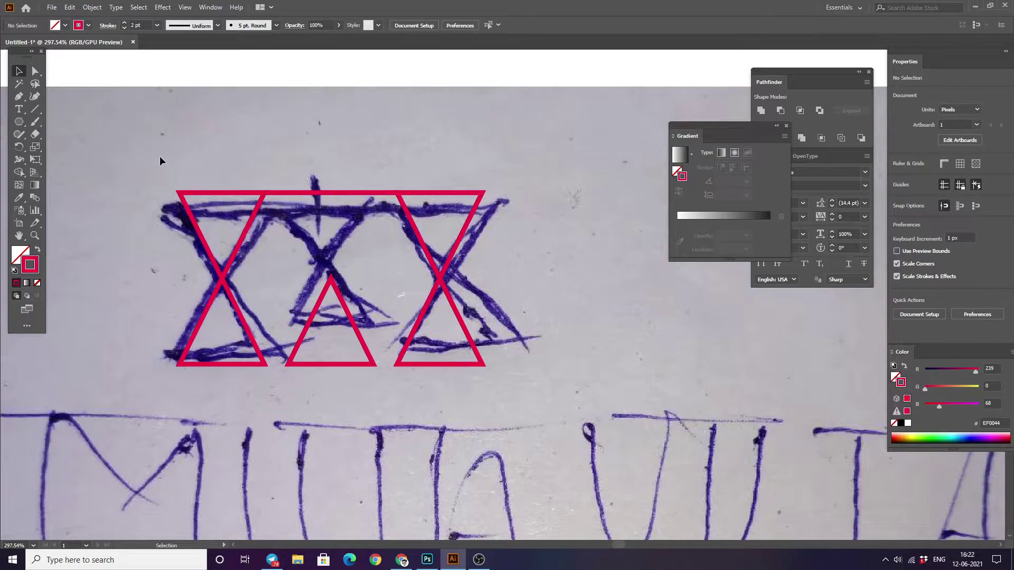
{"action": "left_click_drag", "start_coordinate": [160, 156], "coordinate": [252, 392]}
{"action": "left_click", "coordinate": [317, 193], "text": "shift"}
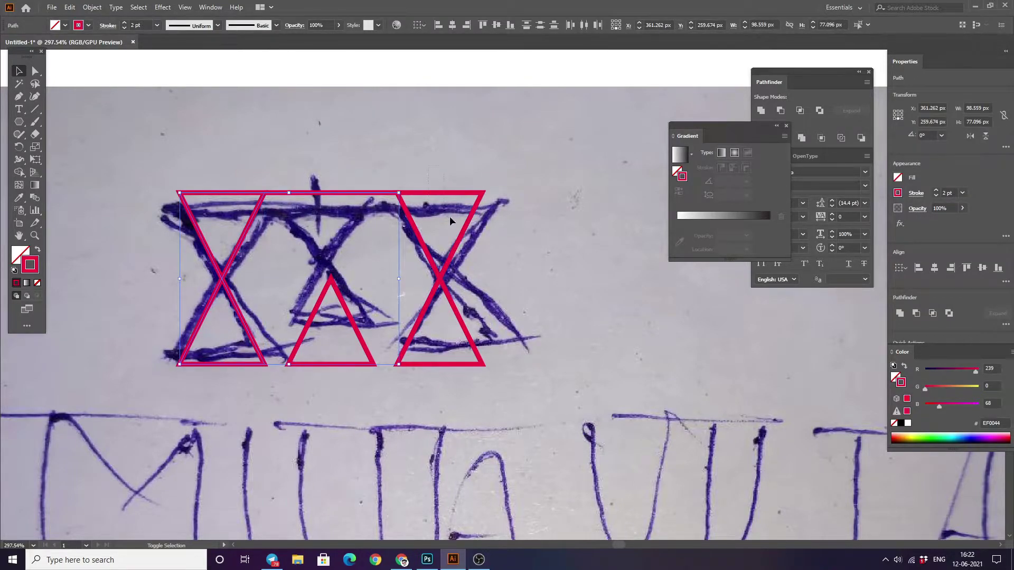
{"action": "left_click", "coordinate": [435, 365], "text": "shift"}
{"action": "left_click", "coordinate": [401, 350]}
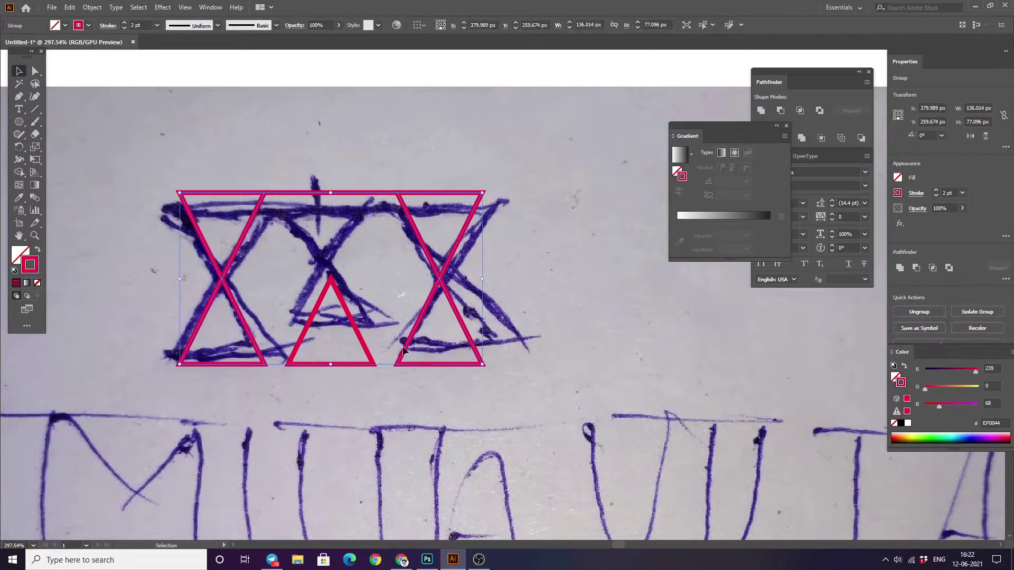
{"action": "key", "text": "ctrl+a"}
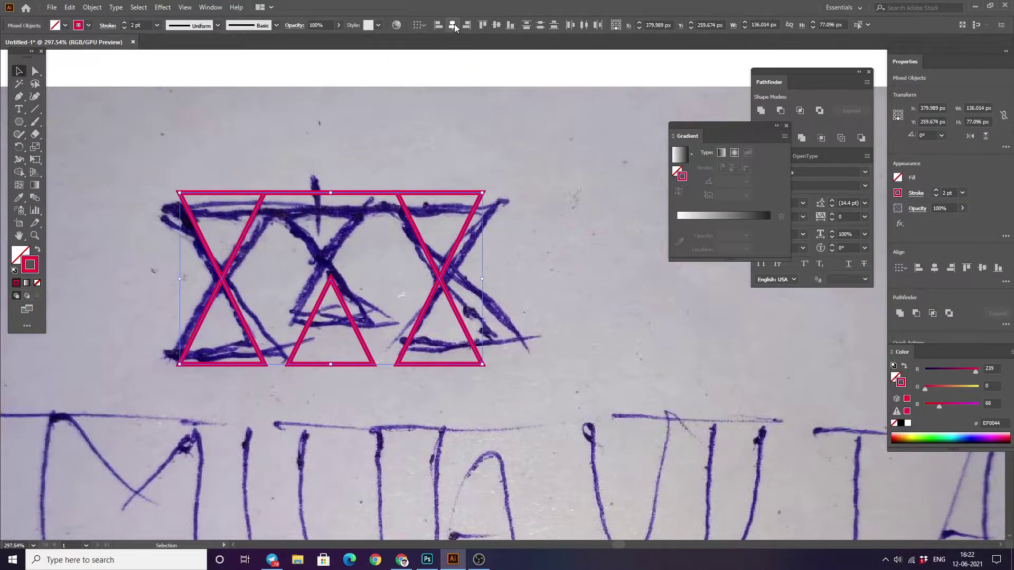
{"action": "left_click", "coordinate": [333, 130]}
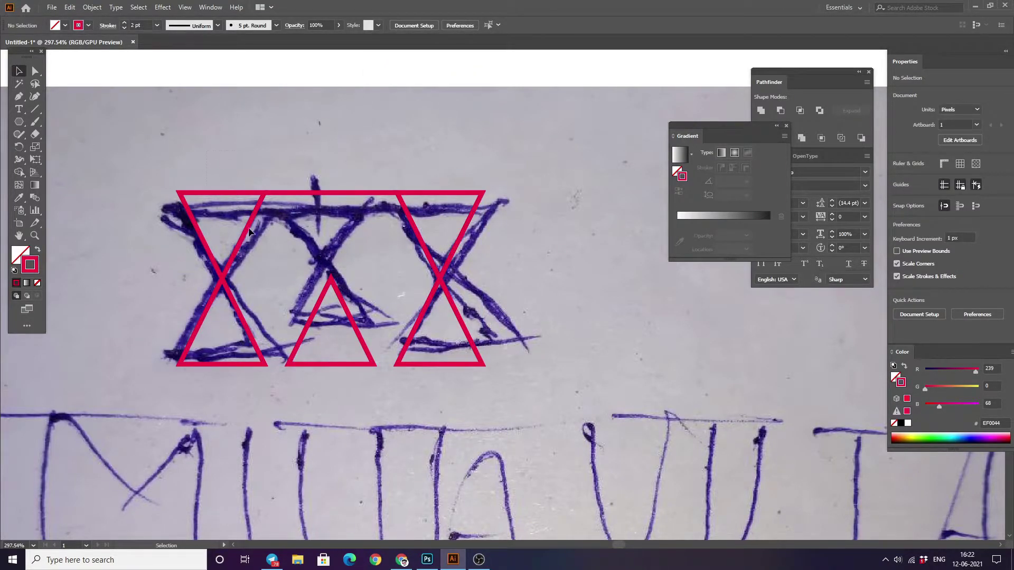
{"action": "key", "text": "ctrl+a"}
{"action": "left_click", "coordinate": [495, 29]}
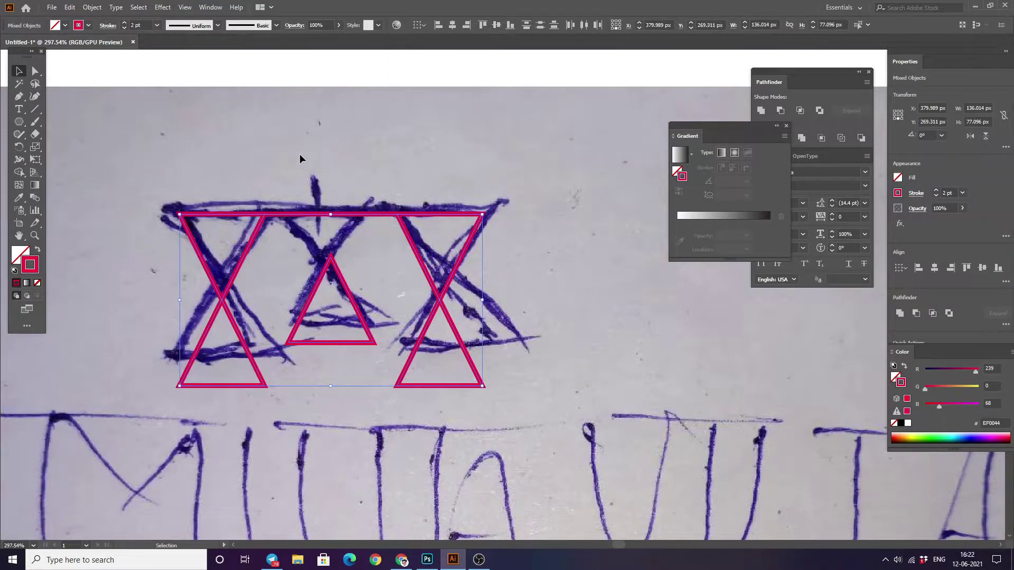
Undo the alignment and move the right hourglass further right.
{"action": "key", "text": "ctrl+z"}
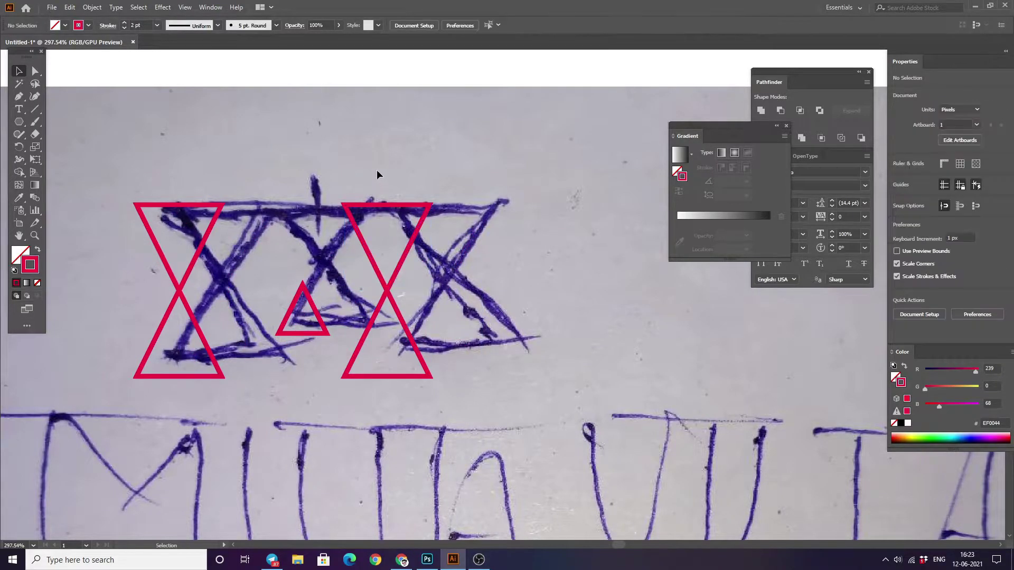
{"action": "left_click", "coordinate": [385, 296], "text": "shift"}
{"action": "left_click", "coordinate": [390, 381]}
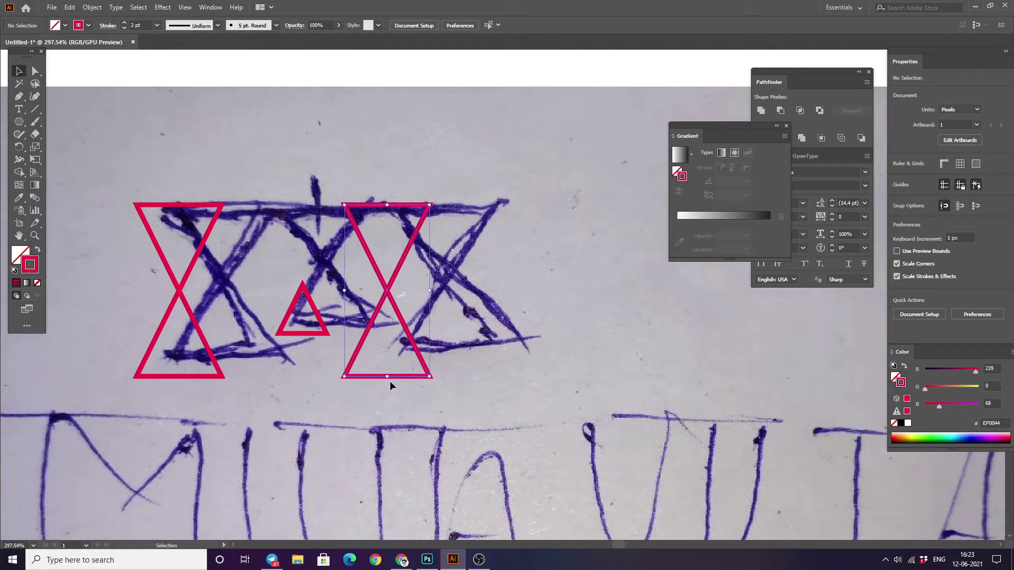
{"action": "left_click", "coordinate": [381, 304]}
{"action": "left_click_drag", "start_coordinate": [381, 303], "coordinate": [464, 305]}
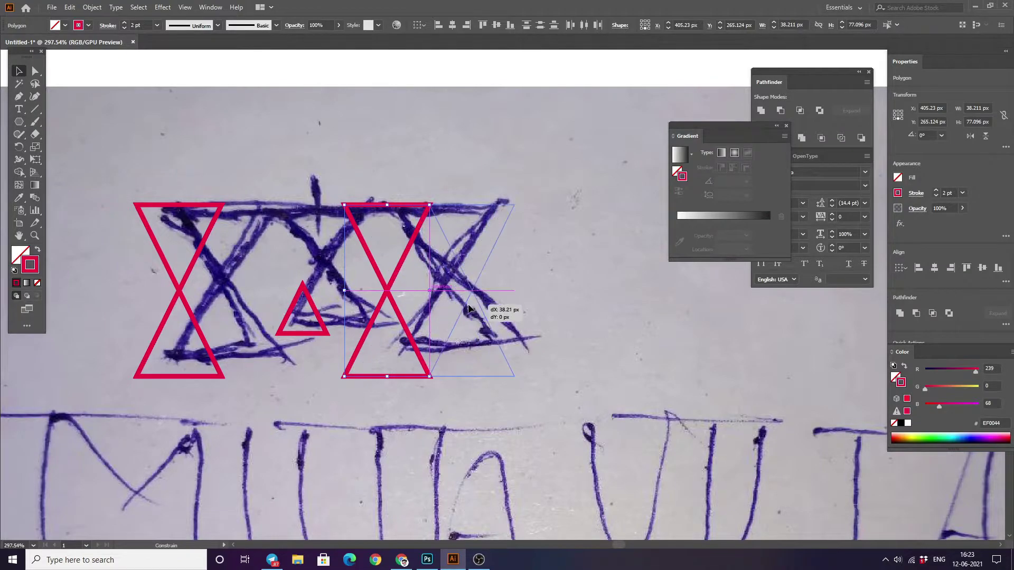
{"action": "left_click", "coordinate": [351, 270]}
Draw two diagonal pen lines rising from the small middle triangle, one upper-right, one upper-left.
{"action": "key", "text": "p"}
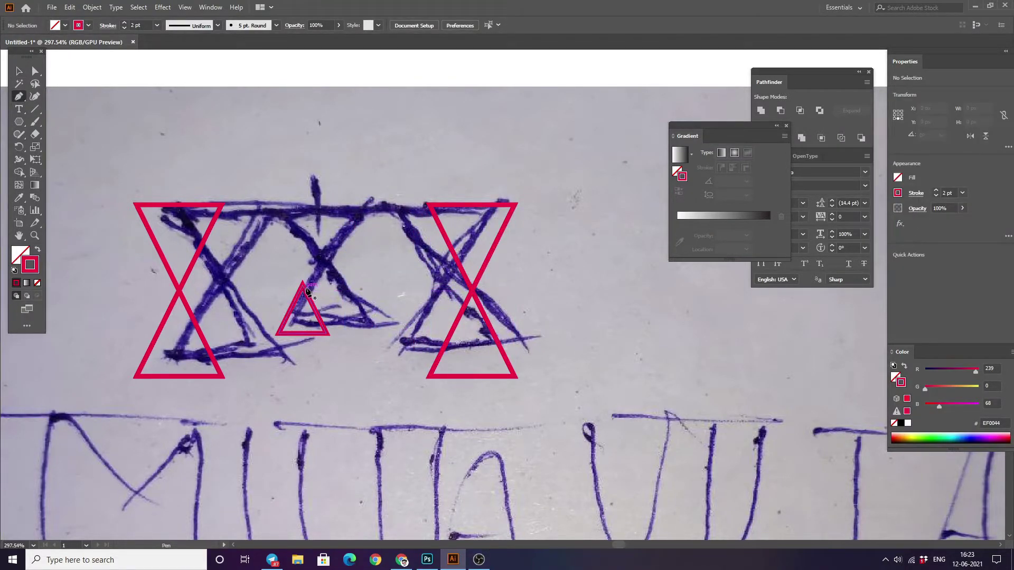
{"action": "left_click", "coordinate": [293, 307]}
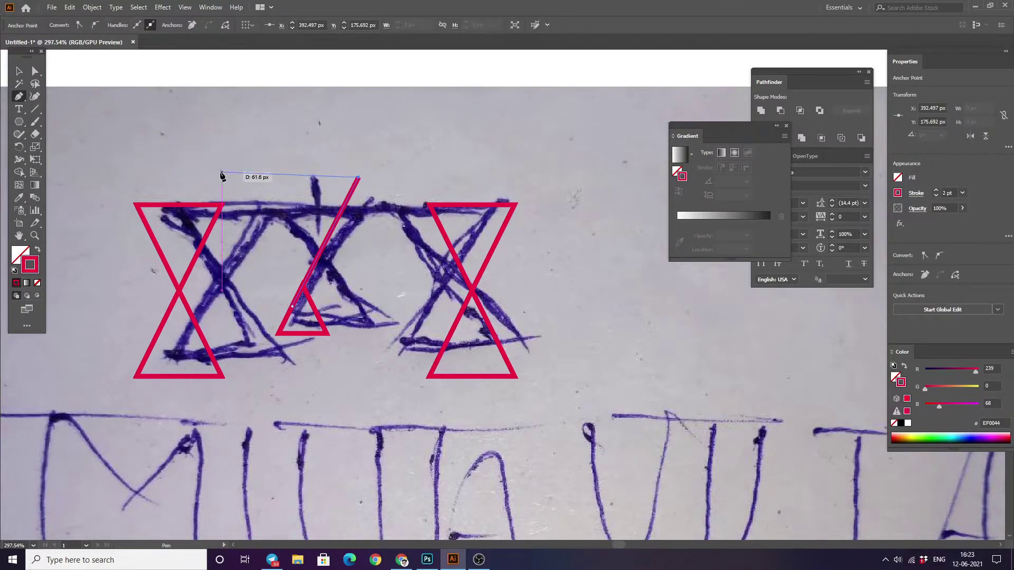
{"action": "left_click", "coordinate": [375, 141]}
{"action": "key", "text": "v"}
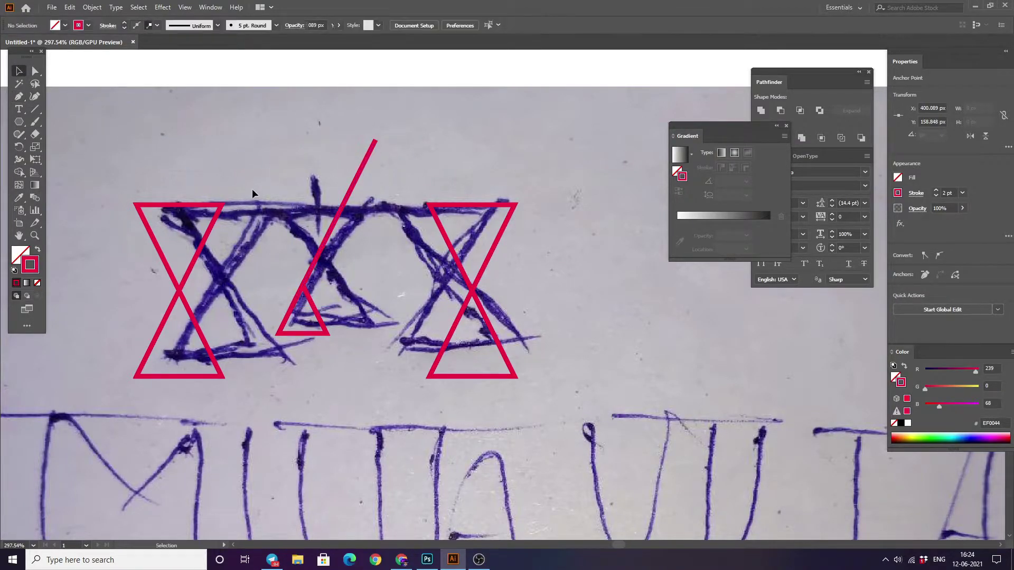
{"action": "left_click", "coordinate": [198, 183]}
{"action": "key", "text": "p"}
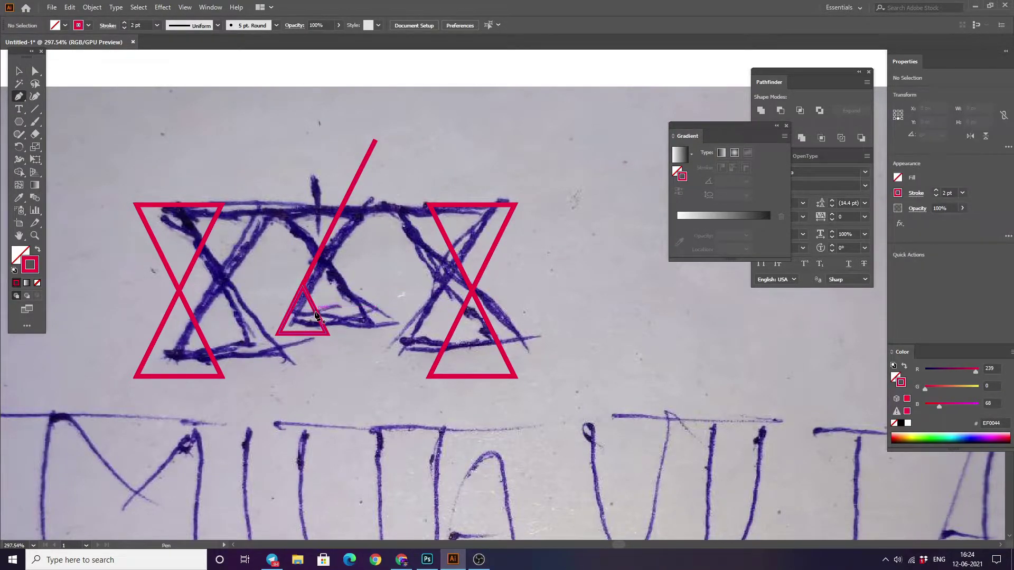
{"action": "left_click", "coordinate": [316, 314]}
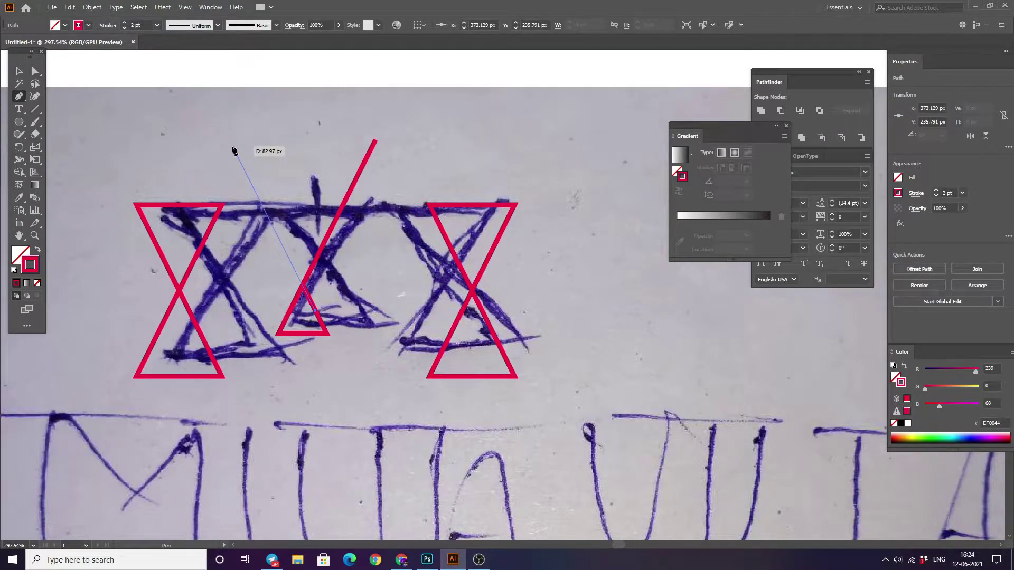
{"action": "left_click", "coordinate": [234, 150]}
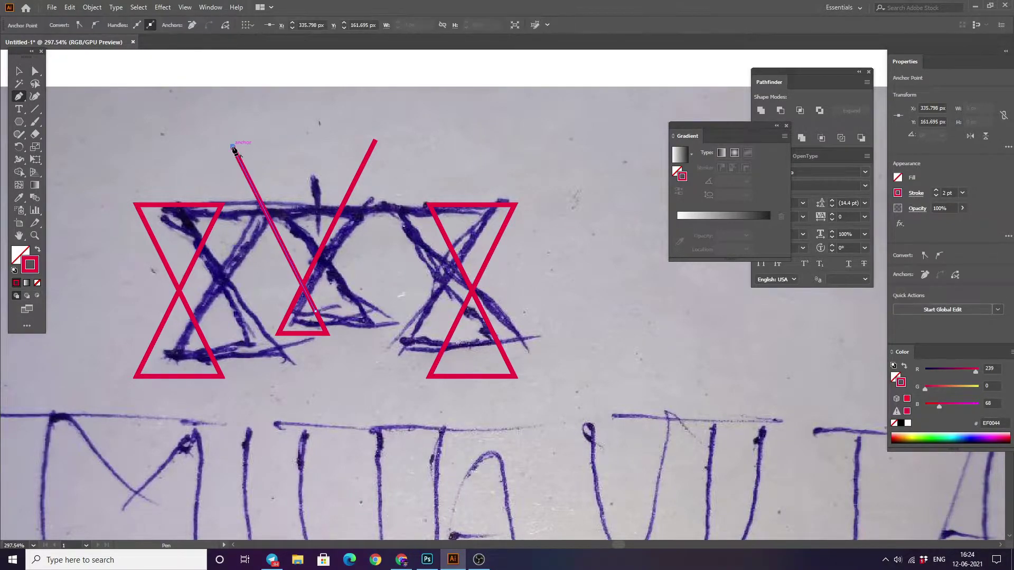
{"action": "key", "text": "v"}
{"action": "left_click", "coordinate": [259, 283]}
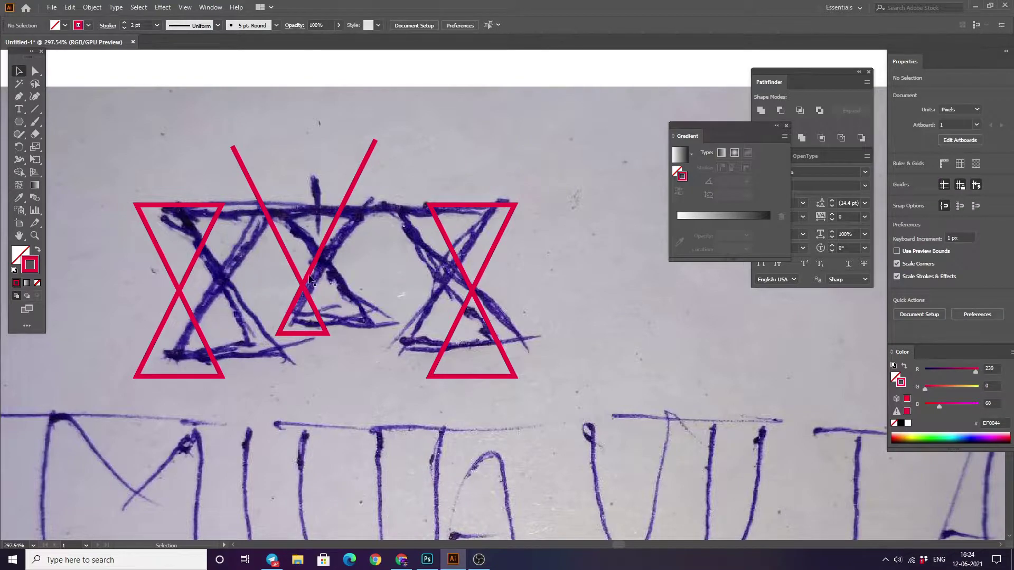
Nudge the left and right hourglasses inward toward the diagonal lines.
{"action": "left_click_drag", "start_coordinate": [208, 377], "coordinate": [221, 360]}
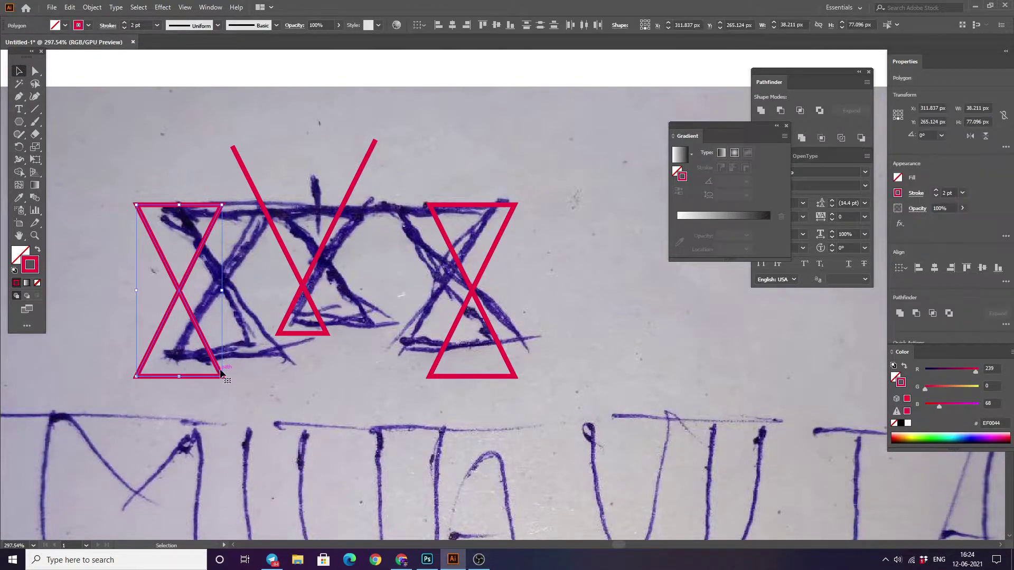
{"action": "key", "text": "Right"}
{"action": "key", "text": "Right"}
{"action": "key", "text": "Right"}
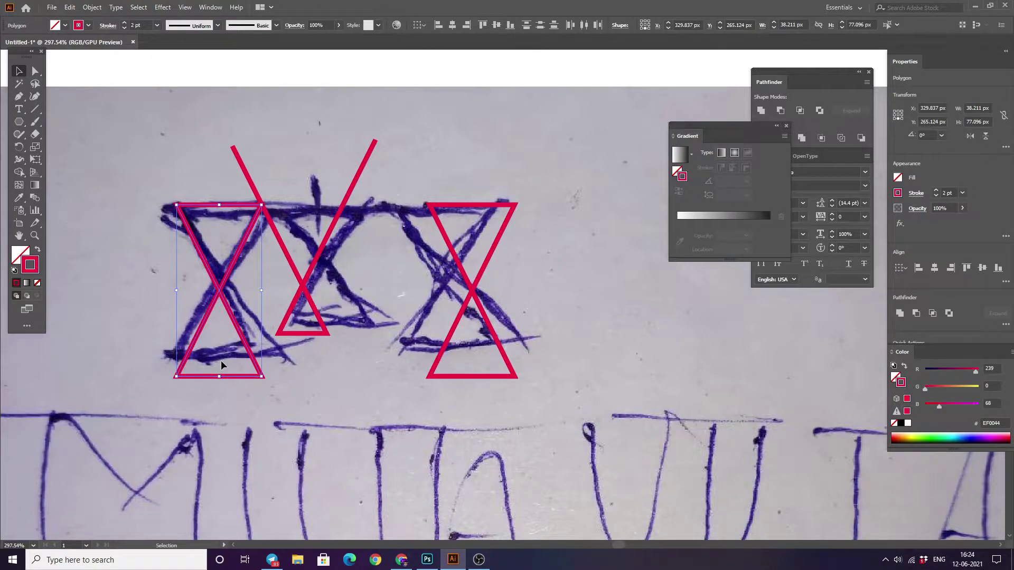
{"action": "left_click", "coordinate": [370, 391]}
{"action": "left_click", "coordinate": [515, 376]}
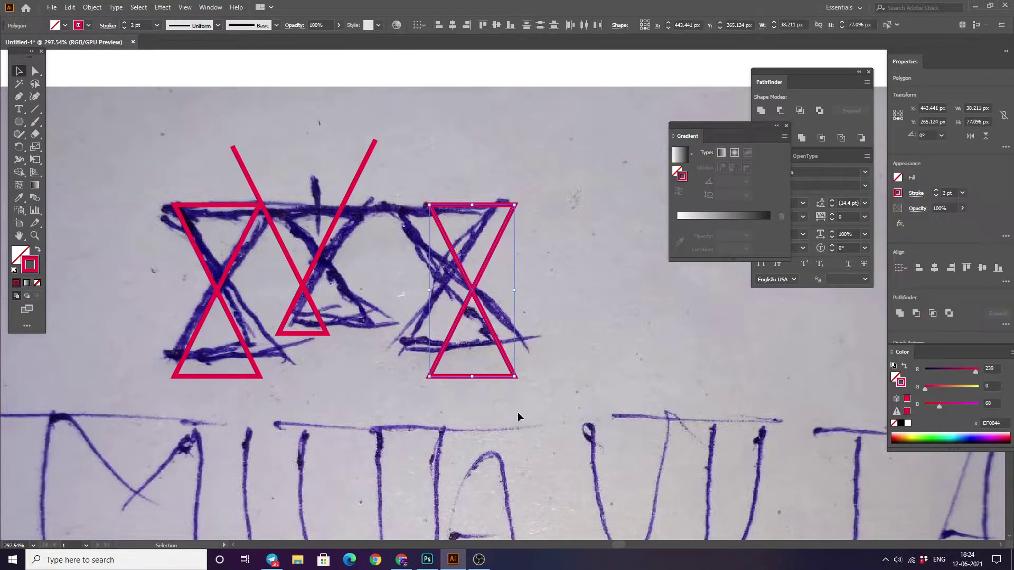
{"action": "key", "text": "Left"}
{"action": "key", "text": "Left"}
{"action": "key", "text": "Left"}
{"action": "key", "text": "Left"}
{"action": "key", "text": "Left"}
{"action": "key", "text": "Left"}
{"action": "key", "text": "Left"}
{"action": "key", "text": "Left"}
{"action": "key", "text": "Left"}
{"action": "key", "text": "Left"}
{"action": "key", "text": "Left"}
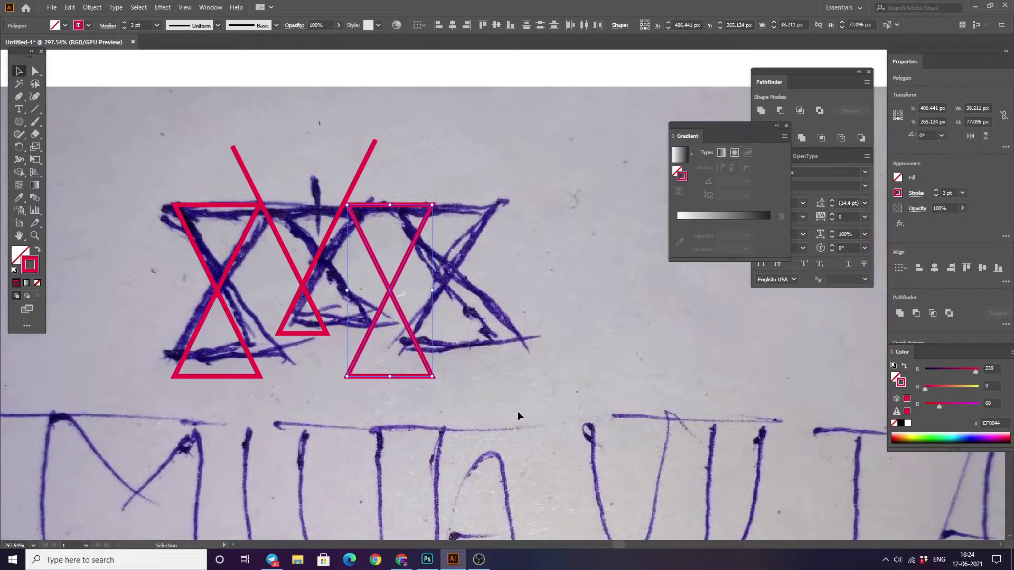
{"action": "left_click", "coordinate": [222, 135]}
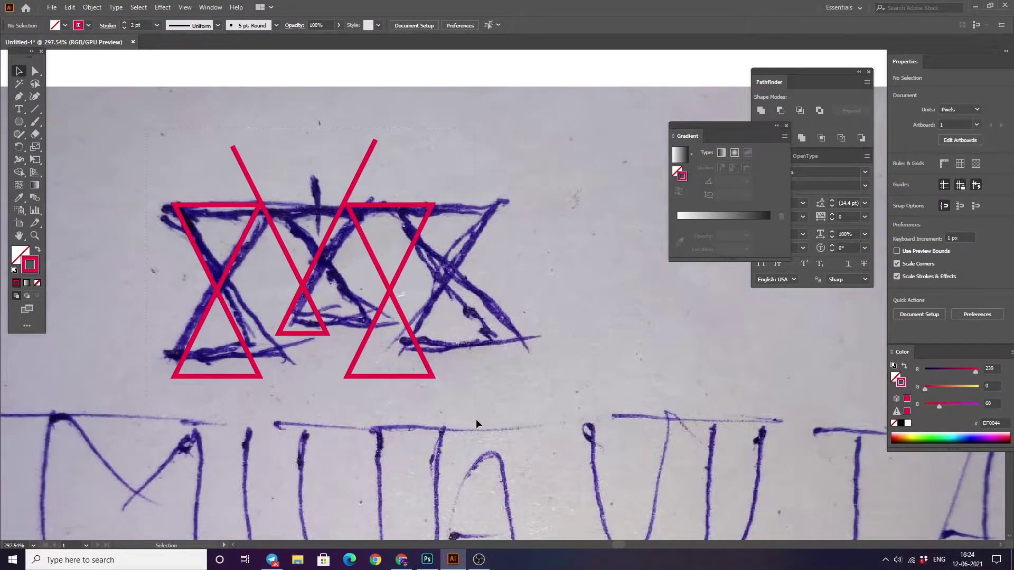
Marquee-select all the red paths together.
{"action": "key", "text": "ctrl+a"}
{"action": "left_click", "coordinate": [553, 221]}
{"action": "left_click", "coordinate": [304, 302]}
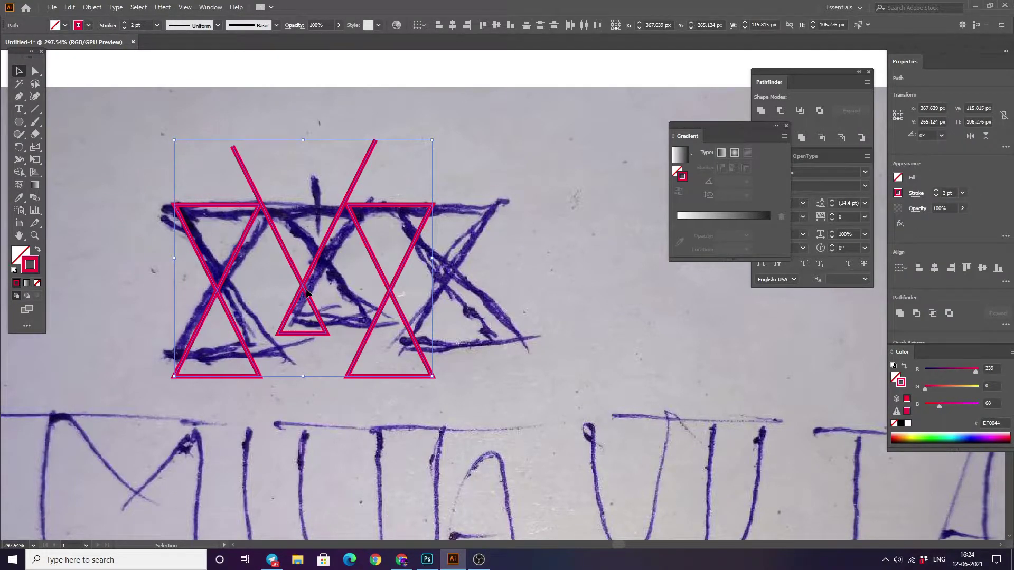
{"action": "left_click", "coordinate": [305, 280]}
{"action": "left_click_drag", "start_coordinate": [142, 184], "coordinate": [519, 403]}
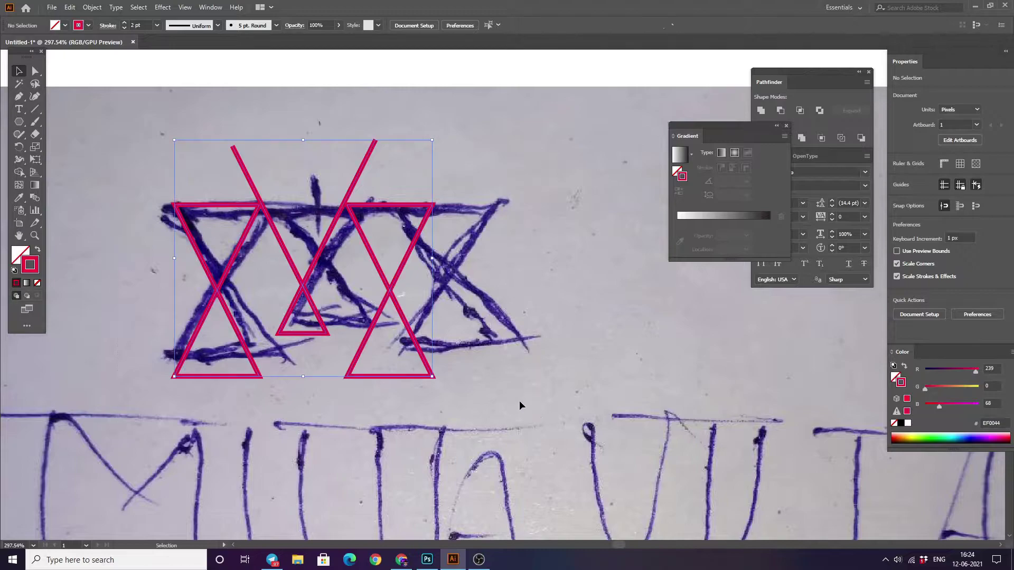
Move the monogram onto the artboard and expand it with Fill and Stroke via Object > Expand.
{"action": "mouse_move", "coordinate": [304, 290]}
{"action": "left_mouse_down"}
{"action": "mouse_move", "coordinate": [371, 96]}
{"action": "mouse_move", "coordinate": [400, 150]}
{"action": "mouse_move", "coordinate": [264, 253]}
{"action": "left_mouse_up"}
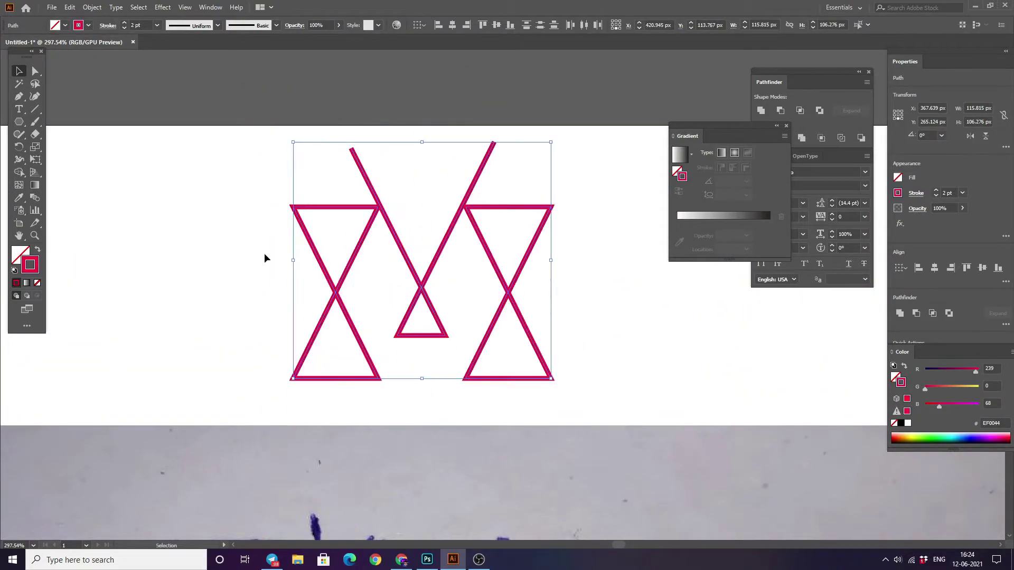
{"action": "left_click", "coordinate": [199, 226]}
{"action": "left_click_drag", "start_coordinate": [199, 227], "coordinate": [151, 223]}
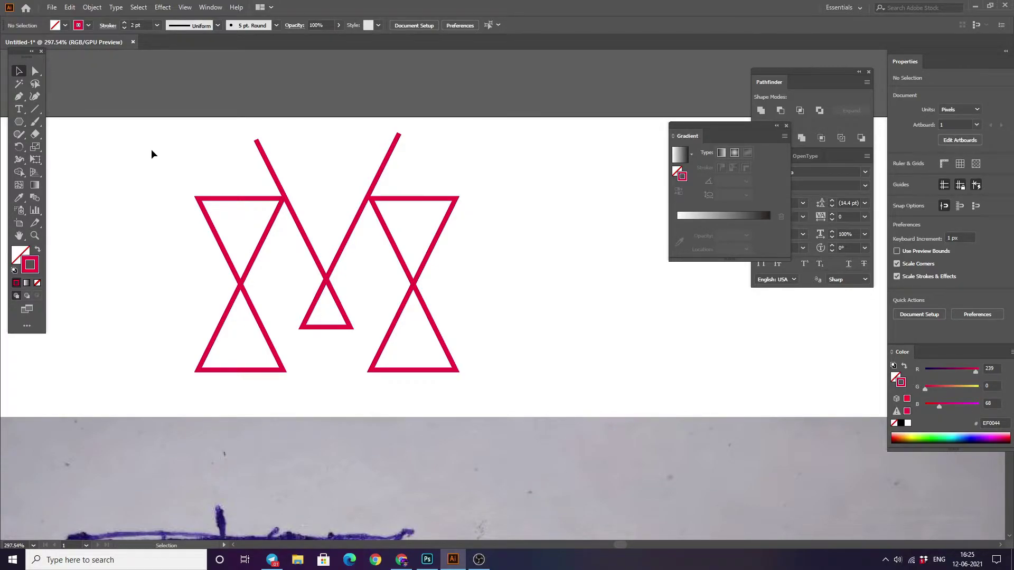
{"action": "left_click_drag", "start_coordinate": [151, 150], "coordinate": [483, 404]}
{"action": "left_click", "coordinate": [91, 8]}
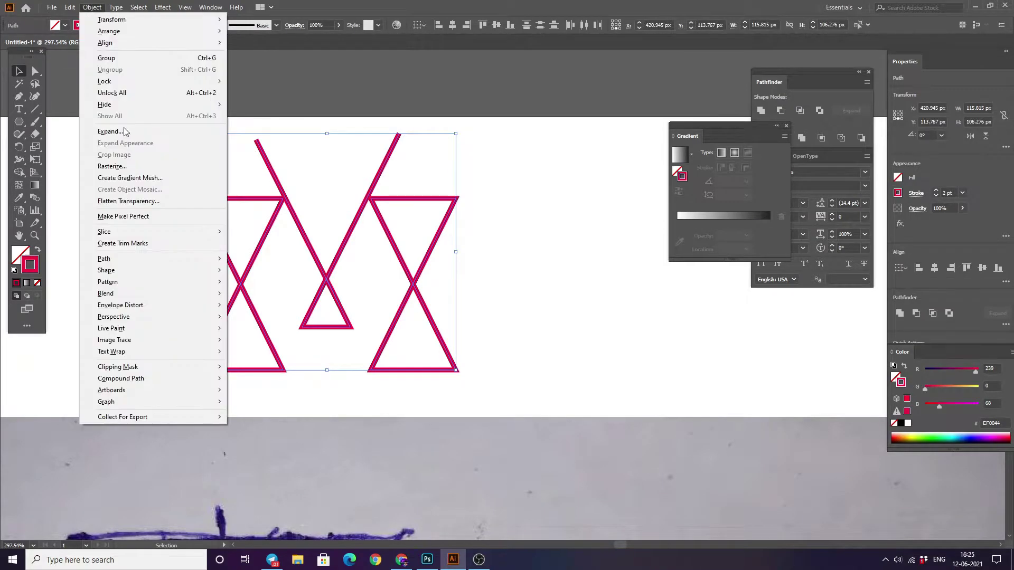
{"action": "left_click", "coordinate": [132, 132]}
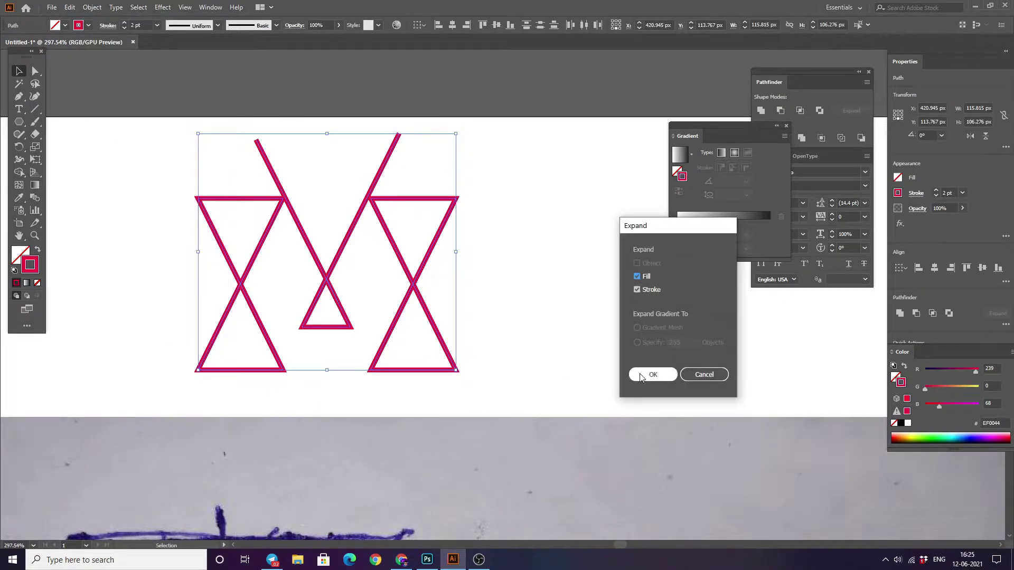
{"action": "left_click", "coordinate": [653, 374]}
{"action": "left_click", "coordinate": [153, 214]}
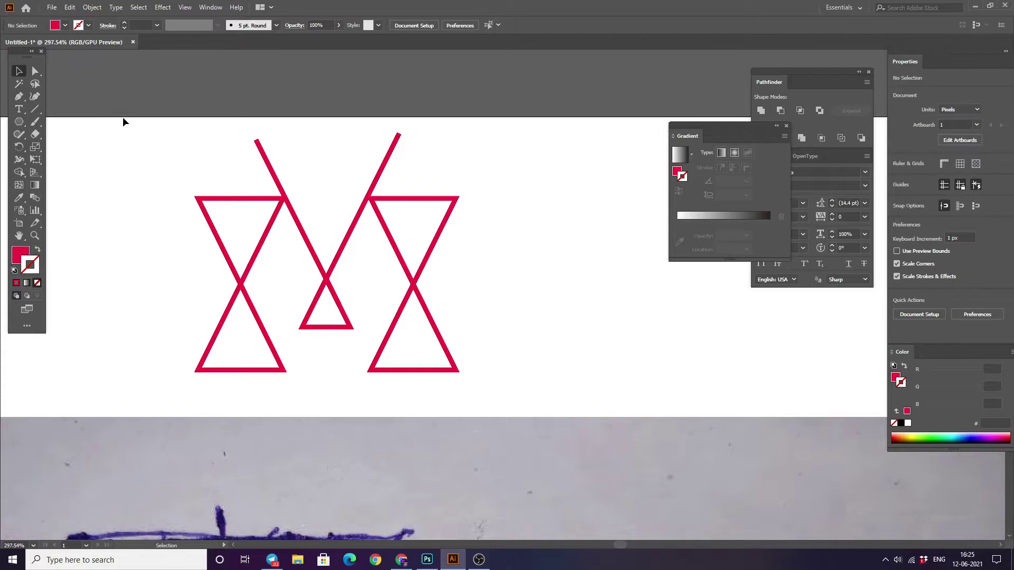
Merge the expanded monogram's overlapping shapes with the Shape Builder.
{"action": "left_click_drag", "start_coordinate": [122, 116], "coordinate": [508, 427]}
{"action": "key", "text": "shift+m"}
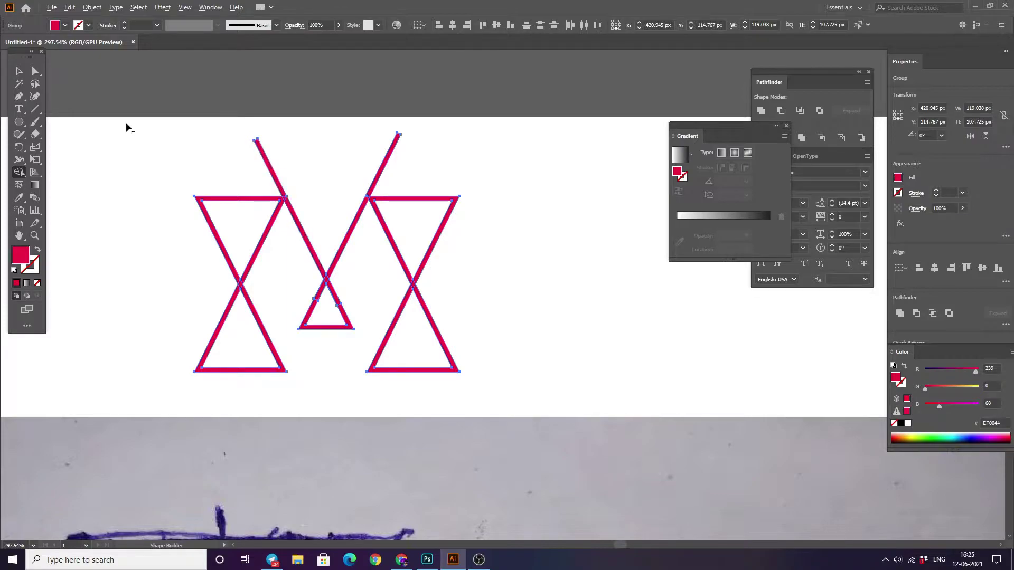
{"action": "left_click", "coordinate": [17, 71]}
{"action": "left_click", "coordinate": [75, 163]}
{"action": "key", "text": "p"}
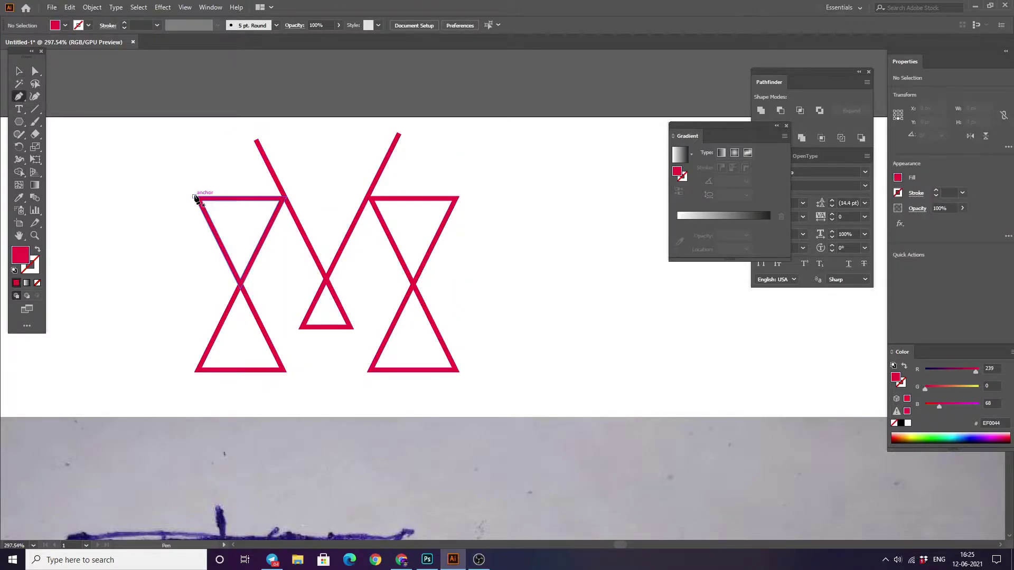
Finish the horizontal top line and Shape Builder-delete the two diagonal tips above it.
{"action": "left_click", "coordinate": [500, 197]}
{"action": "key", "text": "v"}
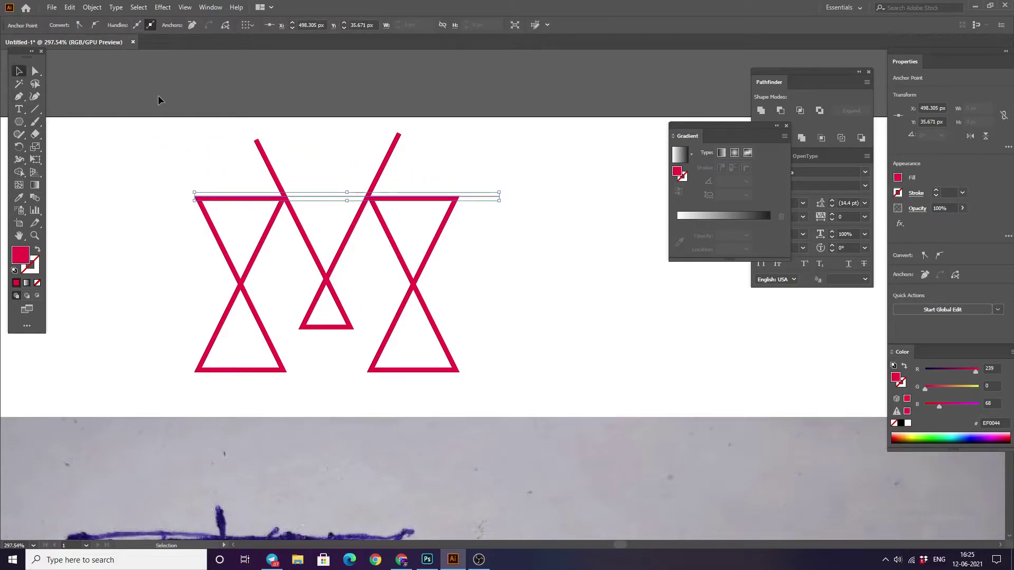
{"action": "left_click_drag", "start_coordinate": [108, 116], "coordinate": [560, 388]}
{"action": "left_click", "coordinate": [18, 172]}
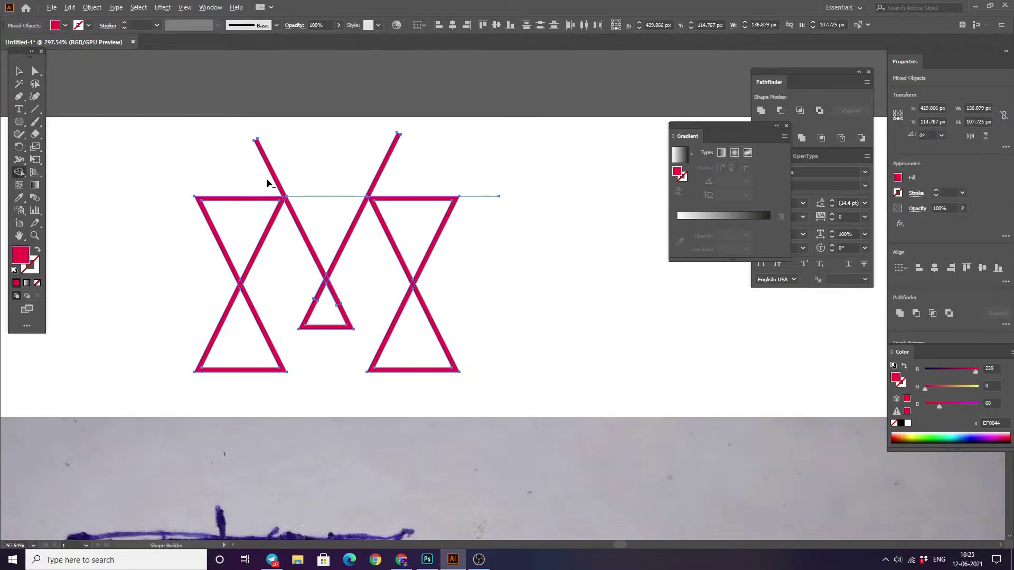
{"action": "left_click", "coordinate": [270, 169], "text": "alt"}
{"action": "left_click", "coordinate": [385, 164], "text": "alt"}
{"action": "left_click", "coordinate": [24, 72]}
{"action": "left_click", "coordinate": [316, 171]}
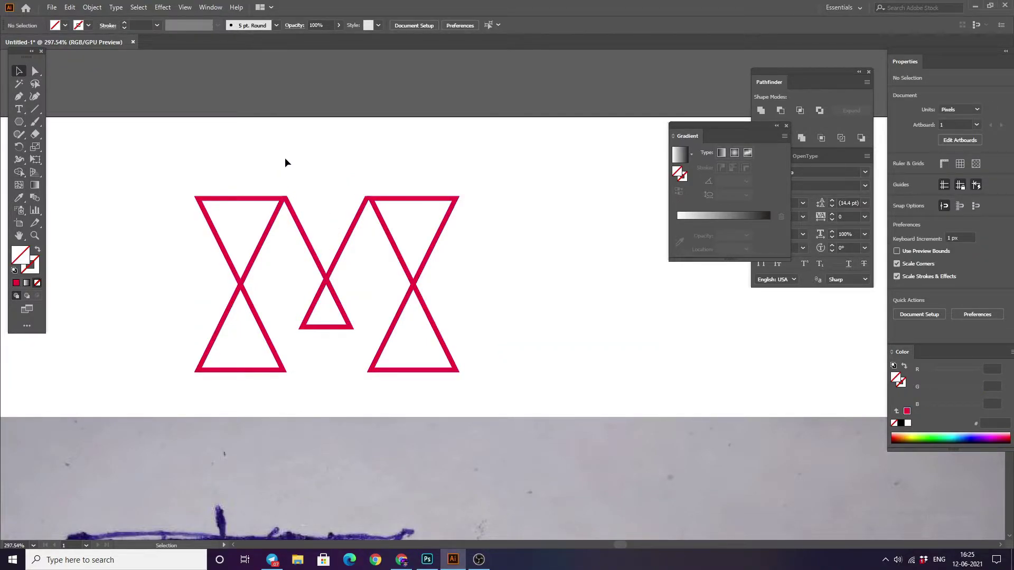
Change the logo mark's fill colour to black.
{"action": "left_click_drag", "start_coordinate": [184, 152], "coordinate": [529, 383]}
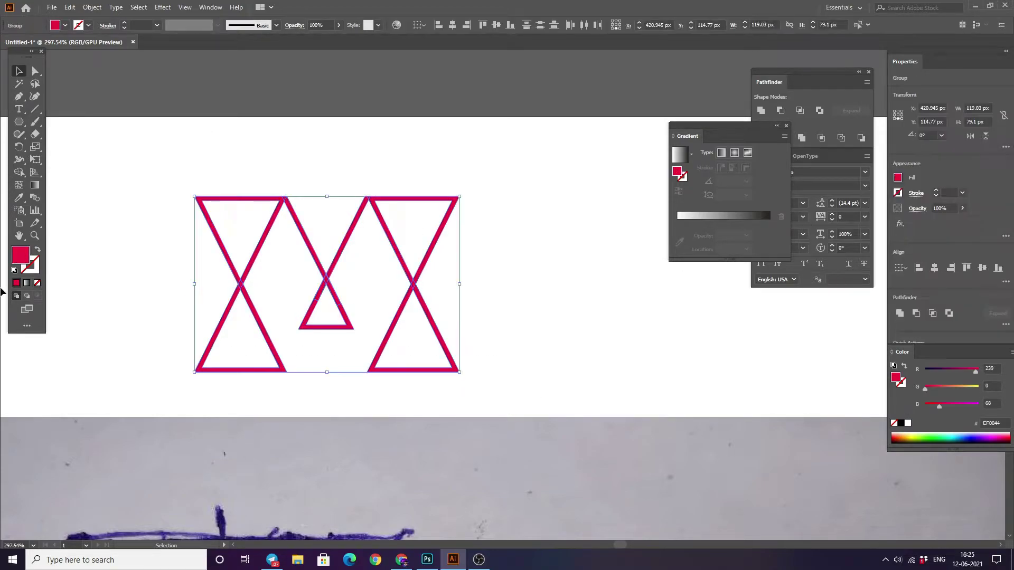
{"action": "double_click", "coordinate": [20, 259]}
{"action": "left_click_drag", "start_coordinate": [607, 402], "coordinate": [553, 458]}
{"action": "left_click", "coordinate": [811, 322]}
{"action": "left_click", "coordinate": [548, 231]}
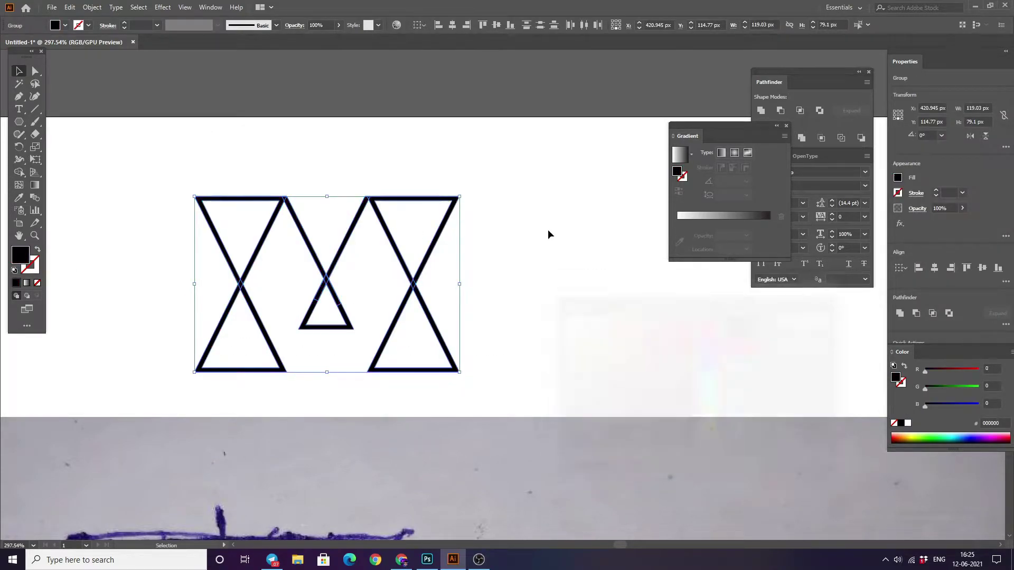
Unite all the black shapes into one with Pathfinder.
{"action": "left_click_drag", "start_coordinate": [140, 160], "coordinate": [512, 401]}
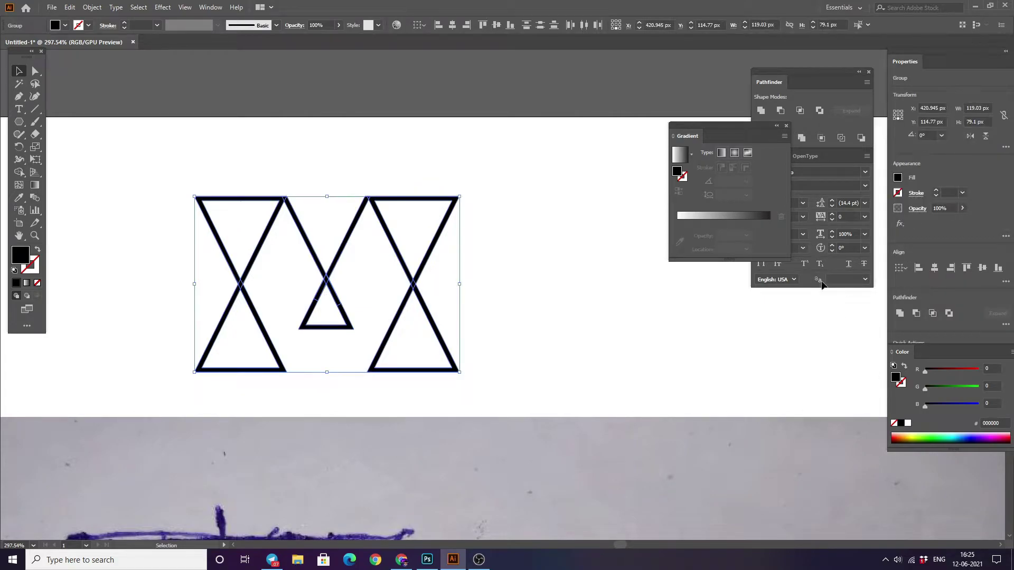
{"action": "left_click_drag", "start_coordinate": [722, 134], "coordinate": [711, 124]}
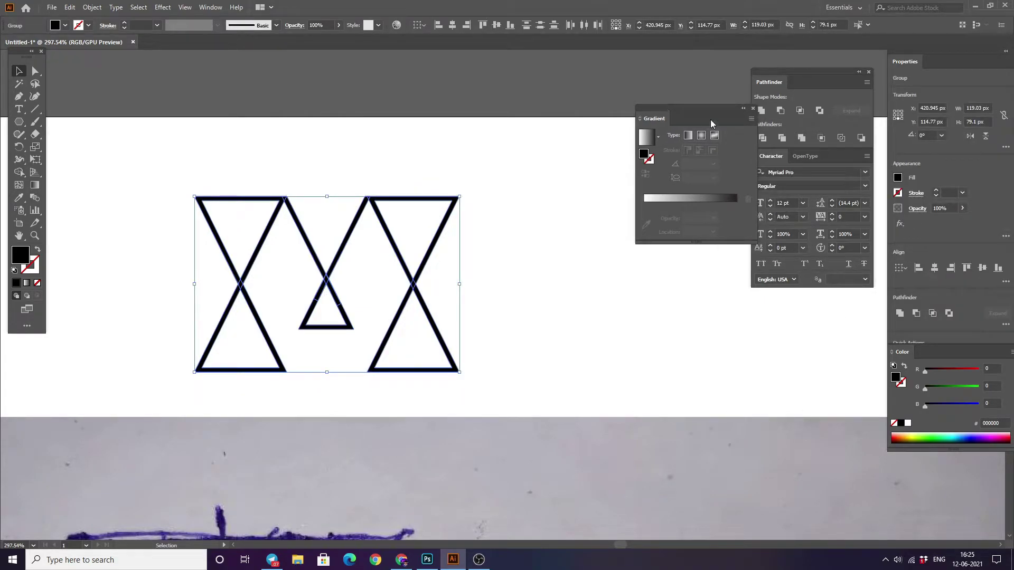
{"action": "left_click", "coordinate": [763, 114]}
{"action": "left_click", "coordinate": [341, 144]}
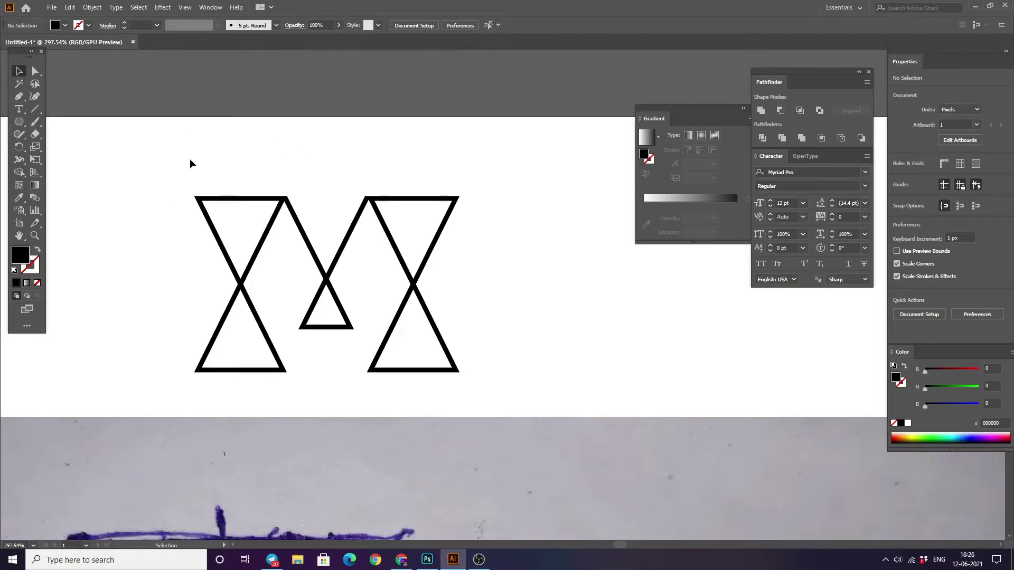
Zoom into the left X's crossing, draw a short pen line there, and open Object > Path.
{"action": "key", "text": "z"}
{"action": "left_click_drag", "start_coordinate": [227, 274], "coordinate": [360, 372]}
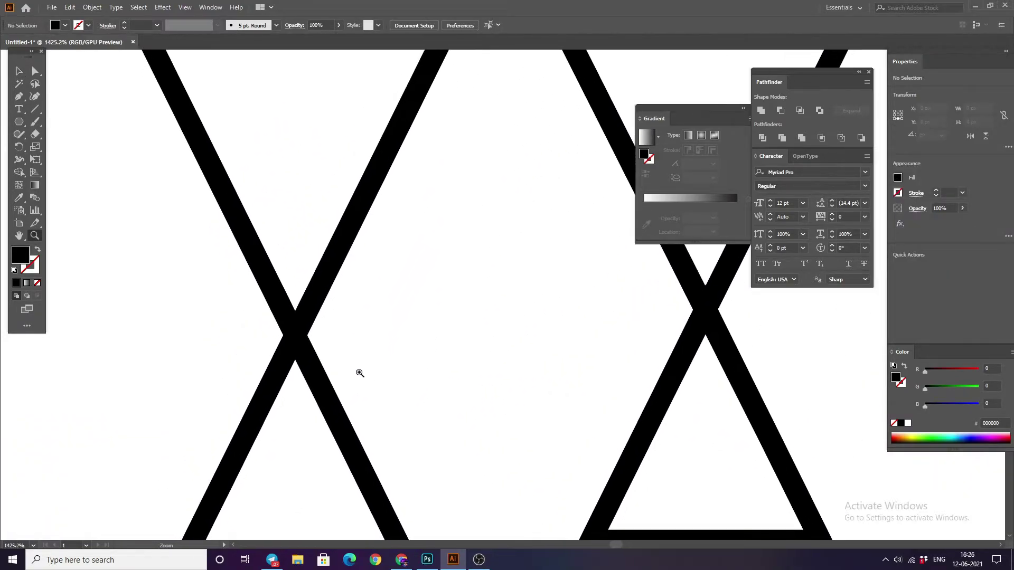
{"action": "mouse_move", "coordinate": [300, 331]}
{"action": "left_mouse_down"}
{"action": "mouse_move", "coordinate": [379, 380]}
{"action": "mouse_move", "coordinate": [199, 281]}
{"action": "mouse_move", "coordinate": [299, 333]}
{"action": "left_mouse_up"}
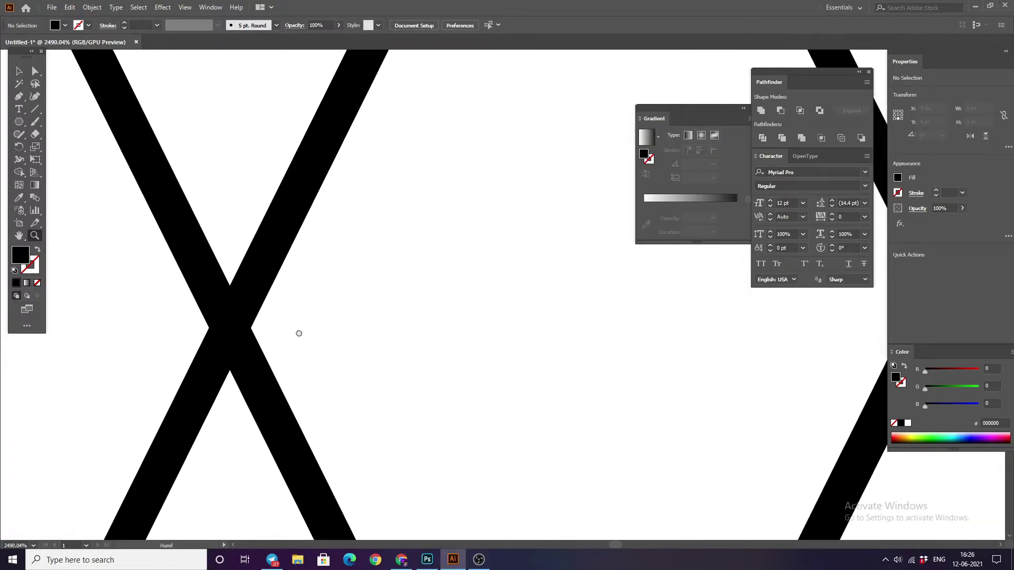
{"action": "left_click", "coordinate": [19, 97]}
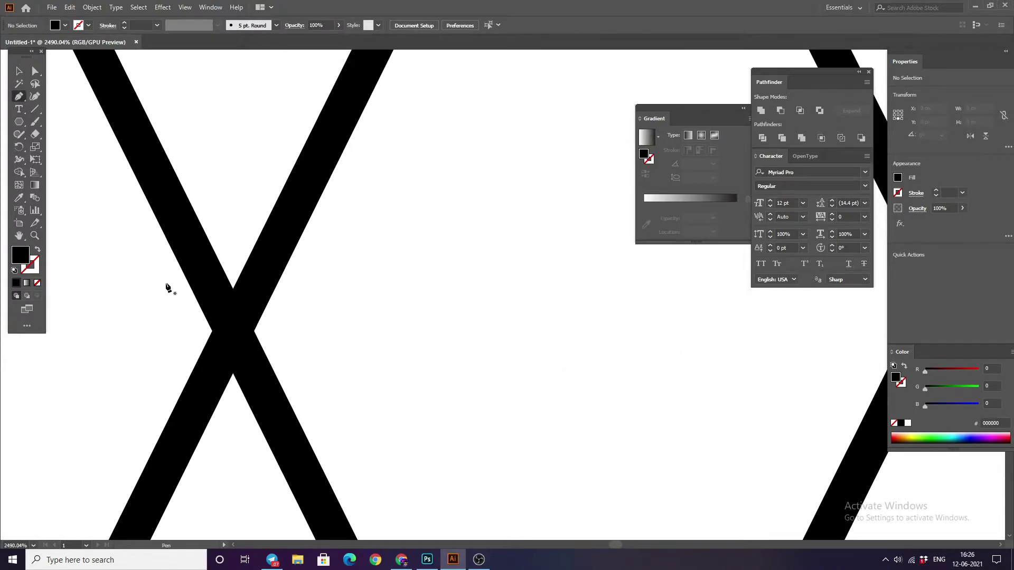
{"action": "left_click", "coordinate": [223, 269]}
{"action": "left_click", "coordinate": [272, 367]}
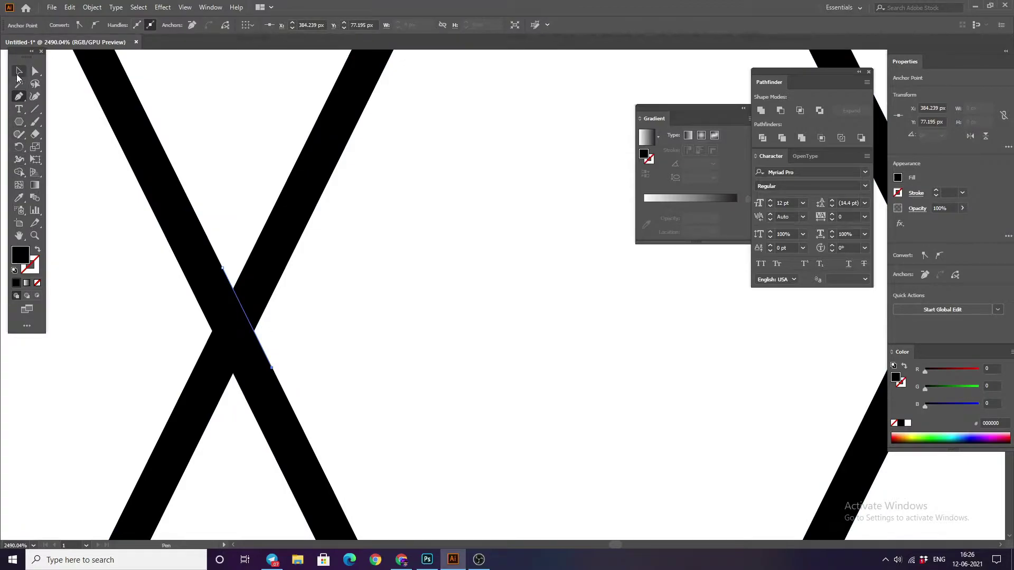
{"action": "left_click", "coordinate": [19, 71]}
{"action": "left_click", "coordinate": [248, 302]}
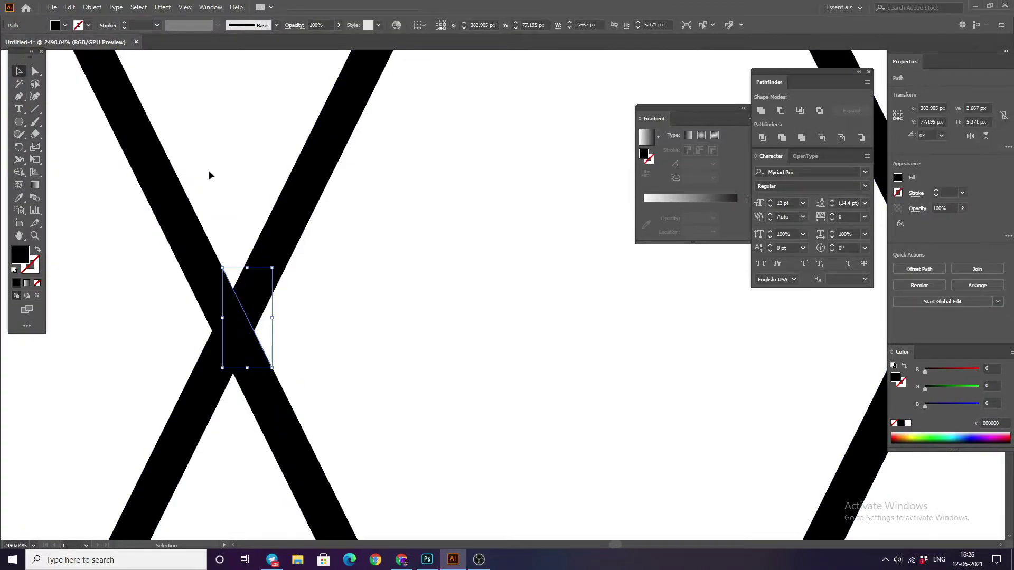
{"action": "left_click", "coordinate": [96, 4]}
{"action": "mouse_move", "coordinate": [103, 258]}
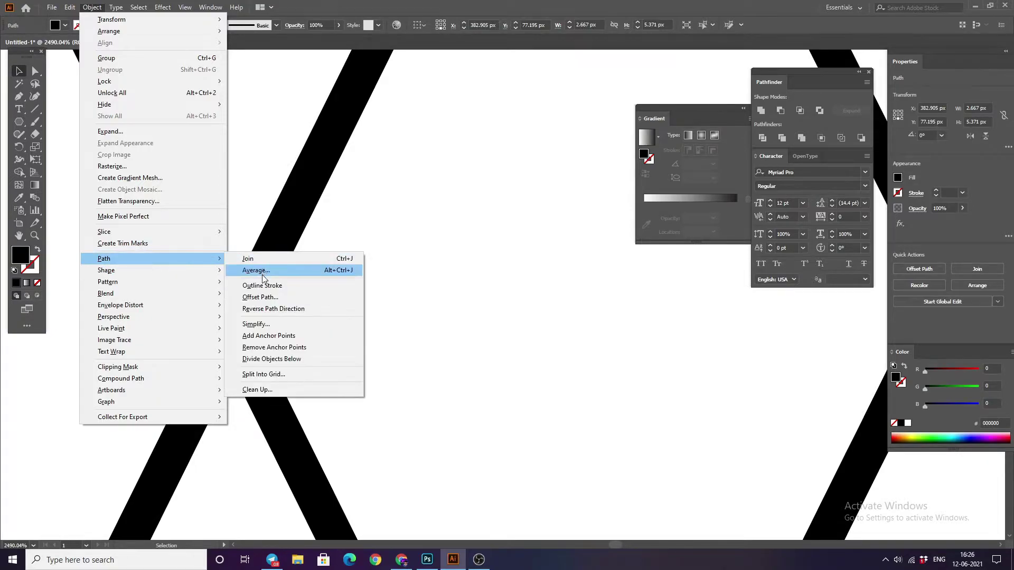
Apply a 1 px offset path to the hourglass stroke with preview on, then deselect.
{"action": "left_click", "coordinate": [260, 297]}
{"action": "left_click", "coordinate": [637, 280]}
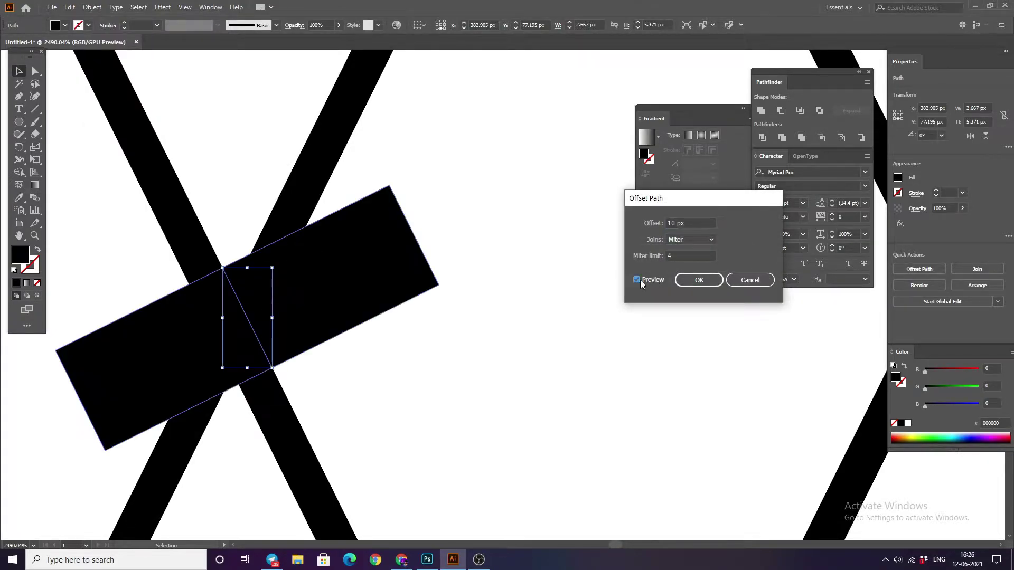
{"action": "scroll", "coordinate": [693, 223], "scroll_direction": "down", "scroll_amount": 1}
{"action": "scroll", "coordinate": [703, 221], "scroll_direction": "down", "scroll_amount": 6}
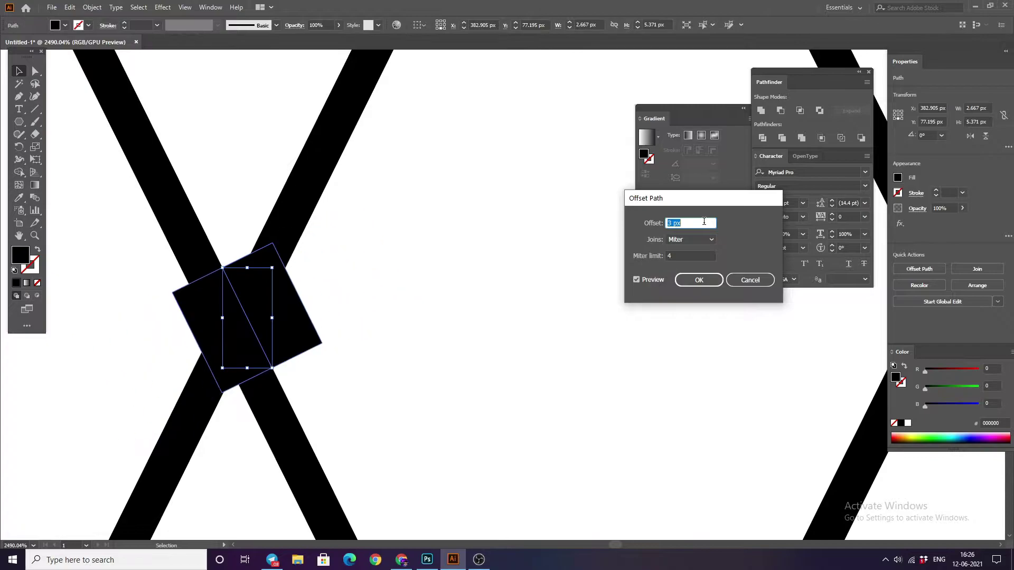
{"action": "scroll", "coordinate": [704, 221], "scroll_direction": "down", "scroll_amount": 2}
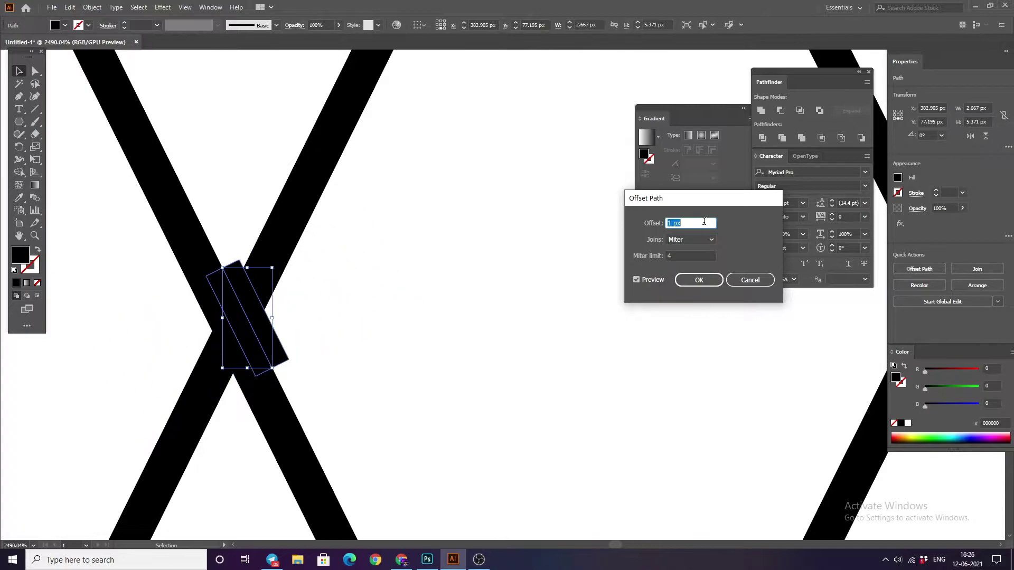
{"action": "left_click", "coordinate": [707, 286]}
{"action": "left_click", "coordinate": [396, 249]}
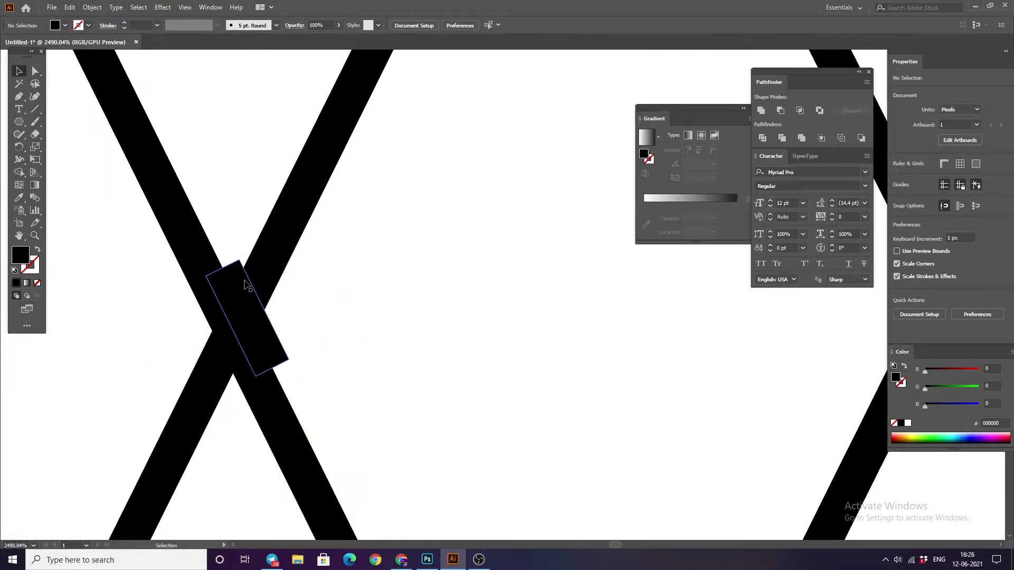
Move the small rectangle off the X and Shape Builder away the regions at its crossing.
{"action": "left_click_drag", "start_coordinate": [248, 296], "coordinate": [557, 222]}
{"action": "left_click", "coordinate": [393, 230]}
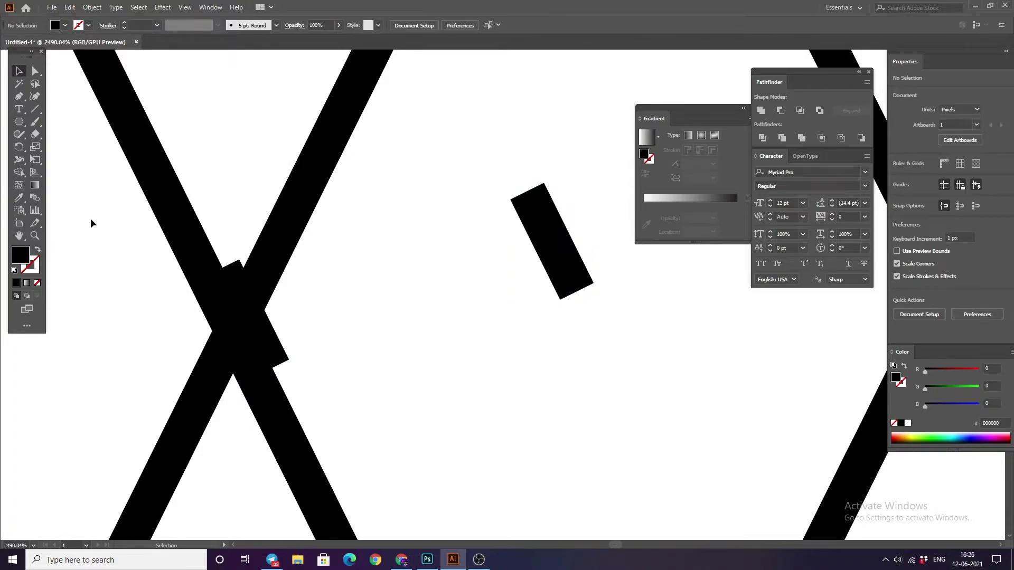
{"action": "left_click_drag", "start_coordinate": [90, 220], "coordinate": [326, 368]}
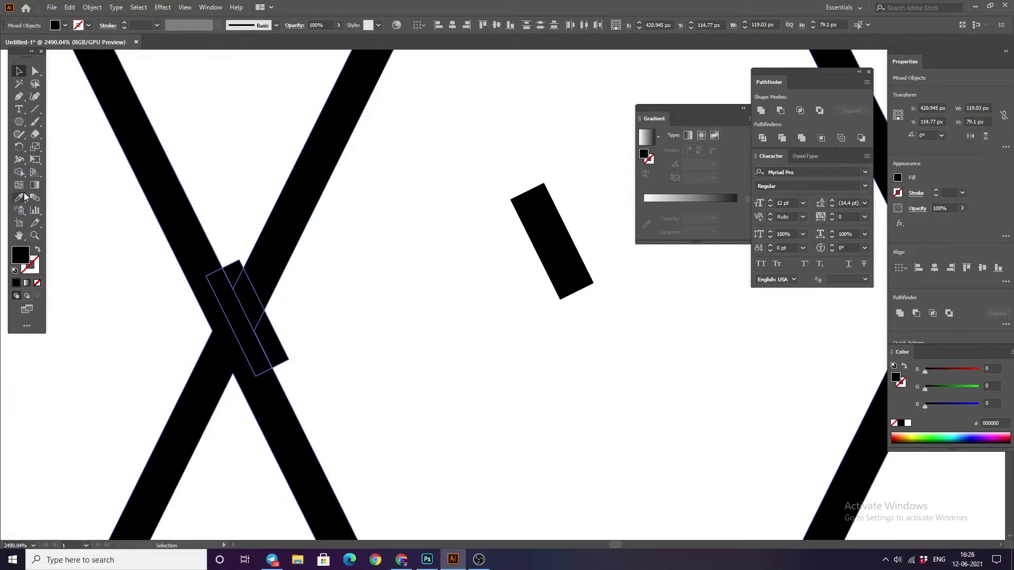
{"action": "left_click", "coordinate": [19, 173]}
{"action": "left_click", "coordinate": [247, 307], "text": "alt"}
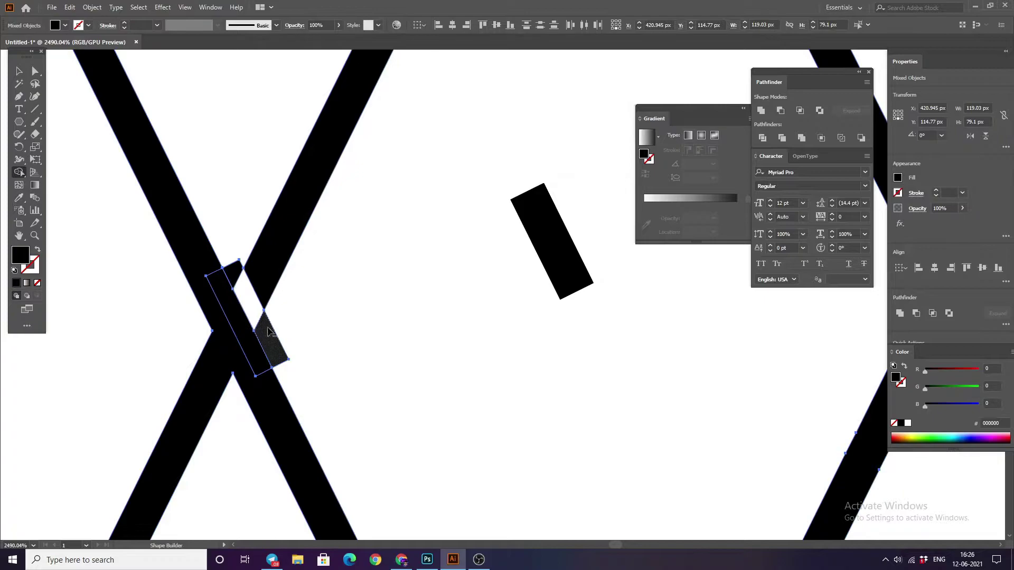
{"action": "left_click", "coordinate": [238, 283], "text": "alt"}
{"action": "left_click", "coordinate": [19, 70]}
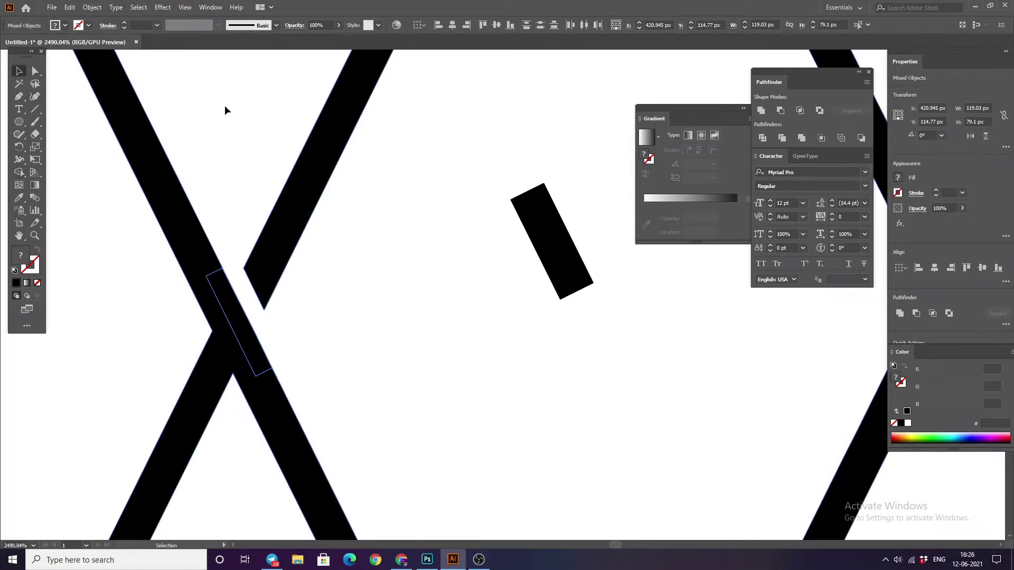
{"action": "left_click", "coordinate": [224, 105]}
Zoom in on the X crossing and draw a straight line along it with the Pen tool.
{"action": "key", "text": "ctrl+0"}
{"action": "key", "text": "z"}
{"action": "left_click", "coordinate": [593, 387]}
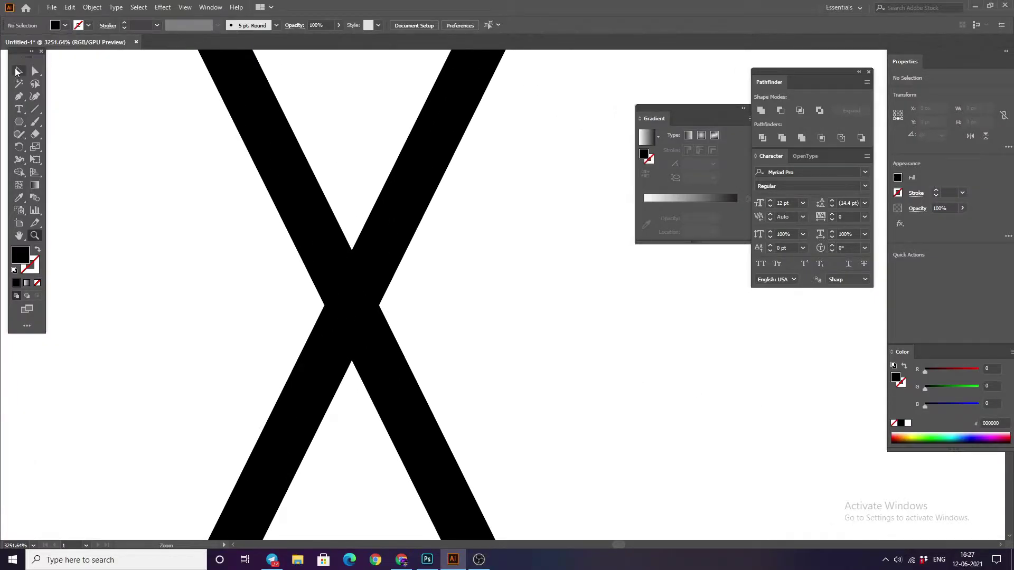
{"action": "left_click", "coordinate": [19, 96]}
{"action": "left_click", "coordinate": [373, 206]}
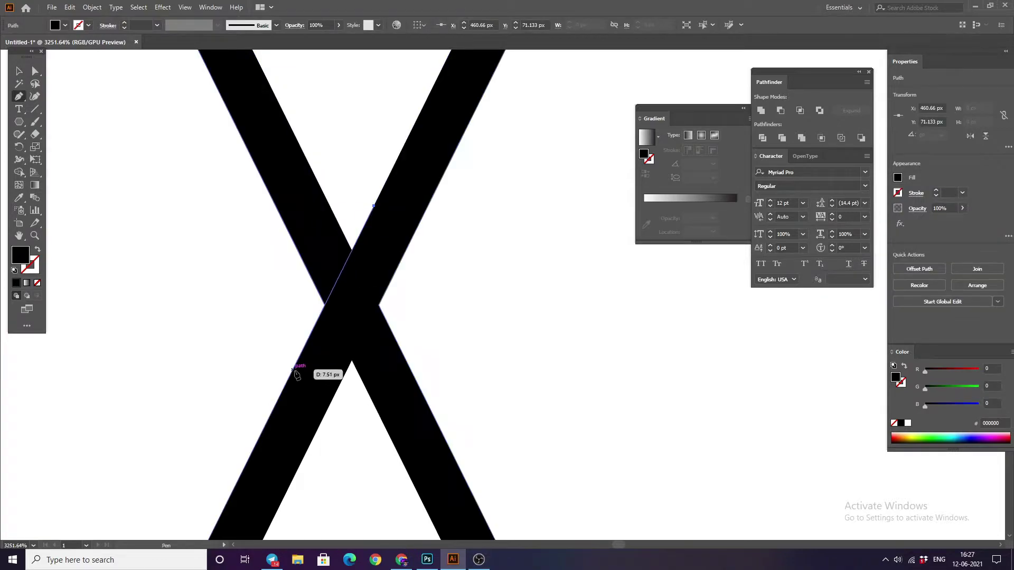
{"action": "left_click", "coordinate": [296, 374]}
{"action": "left_click", "coordinate": [19, 71]}
Offset the new line and remove the small top and lower-left overlap pieces at the crossing.
{"action": "left_click", "coordinate": [92, 7]}
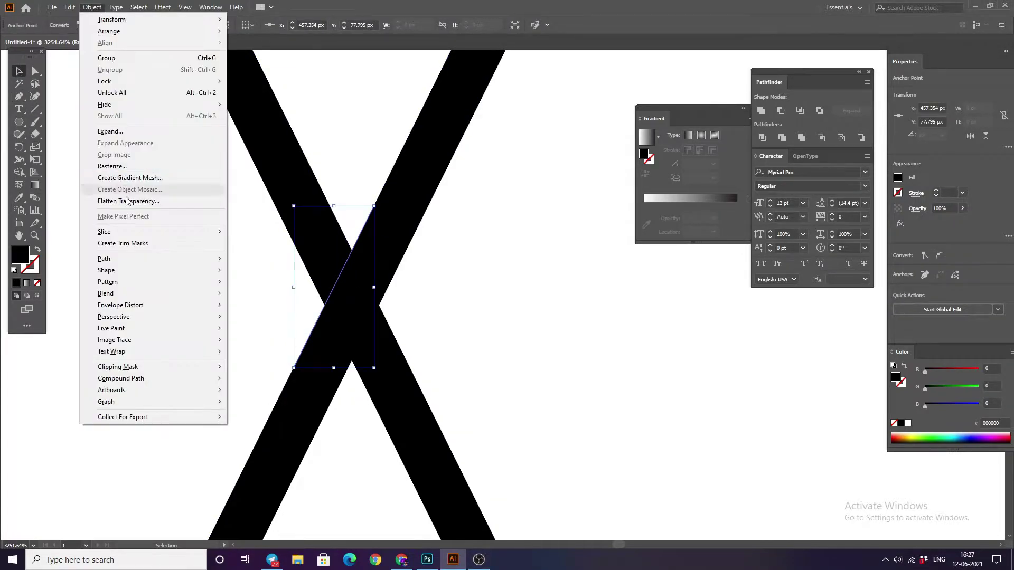
{"action": "left_click", "coordinate": [354, 285]}
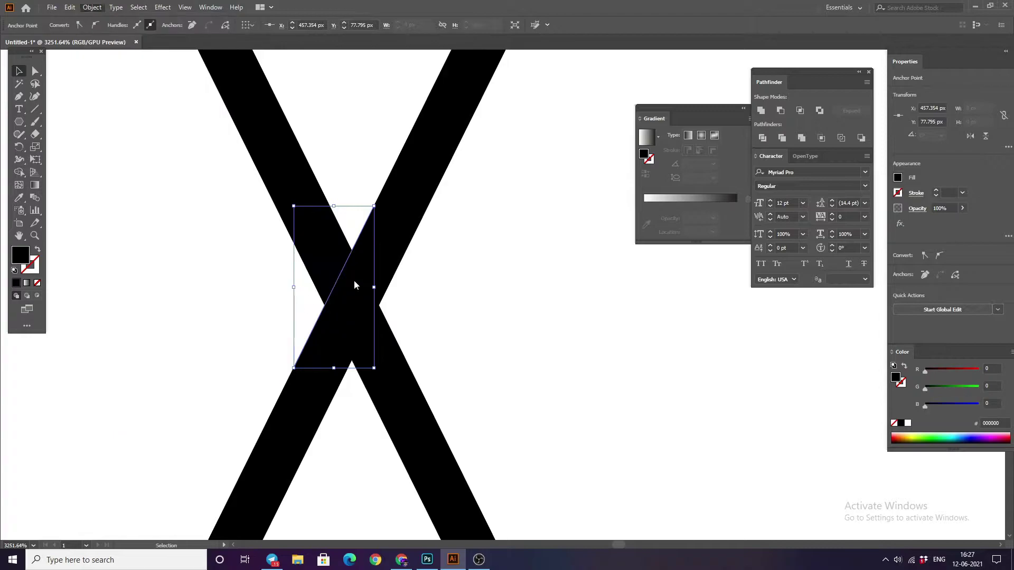
{"action": "left_click", "coordinate": [636, 280]}
{"action": "left_click", "coordinate": [684, 283]}
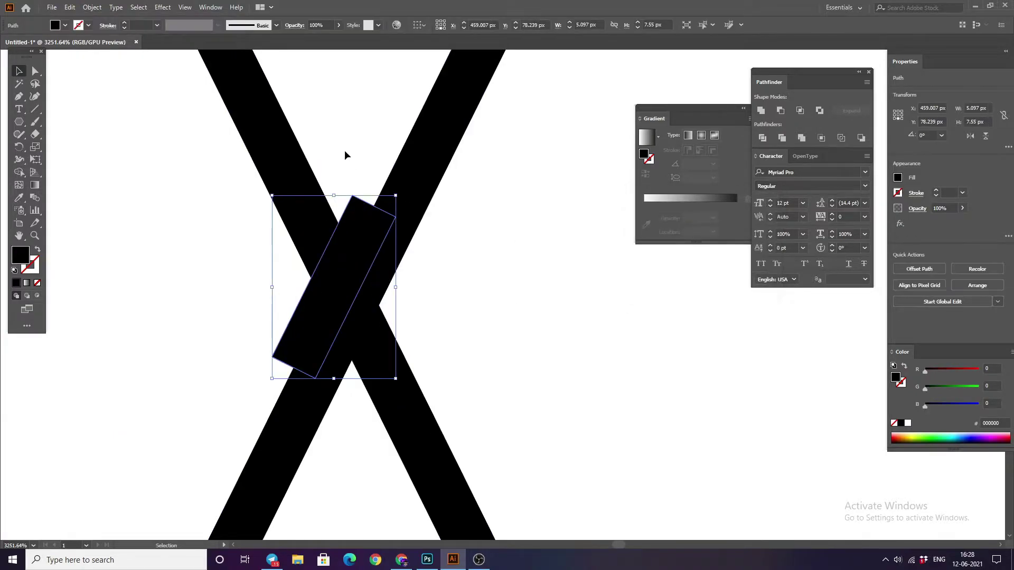
{"action": "left_click_drag", "start_coordinate": [344, 150], "coordinate": [370, 437]}
{"action": "left_click_drag", "start_coordinate": [127, 138], "coordinate": [406, 325]}
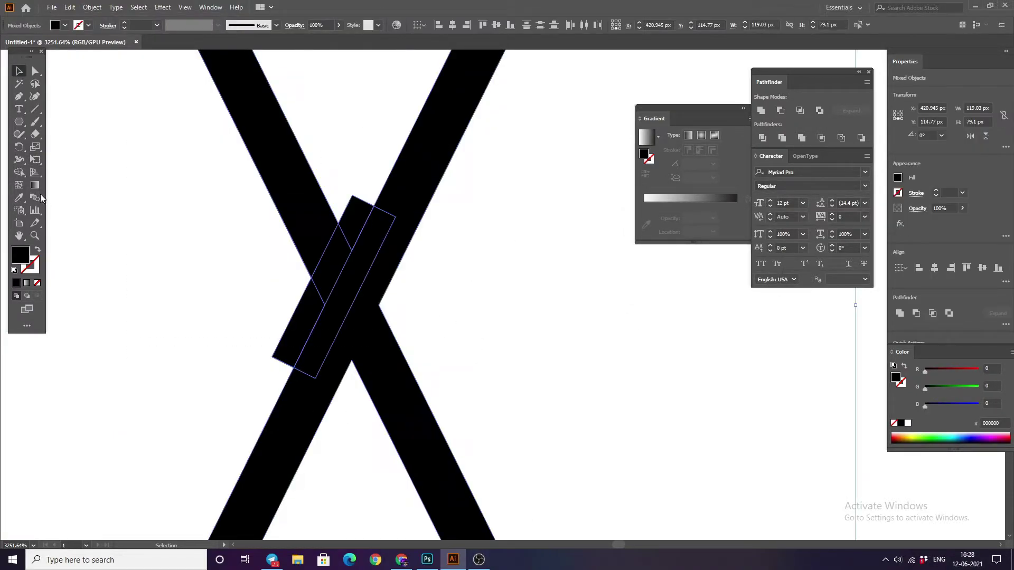
{"action": "left_click", "coordinate": [19, 172]}
{"action": "left_click_drag", "start_coordinate": [353, 229], "coordinate": [271, 308]}
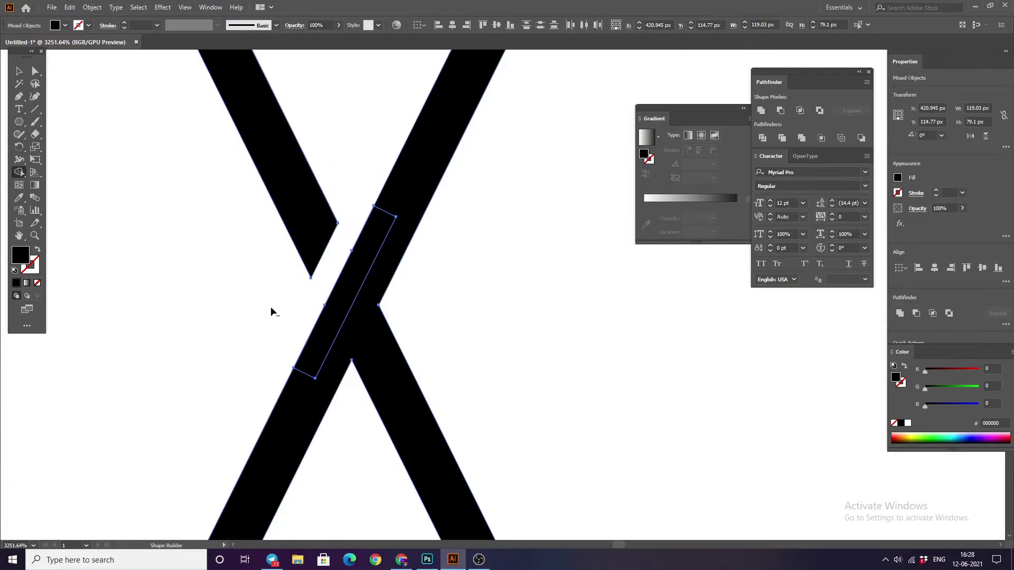
{"action": "left_click", "coordinate": [19, 70]}
{"action": "left_click", "coordinate": [144, 138]}
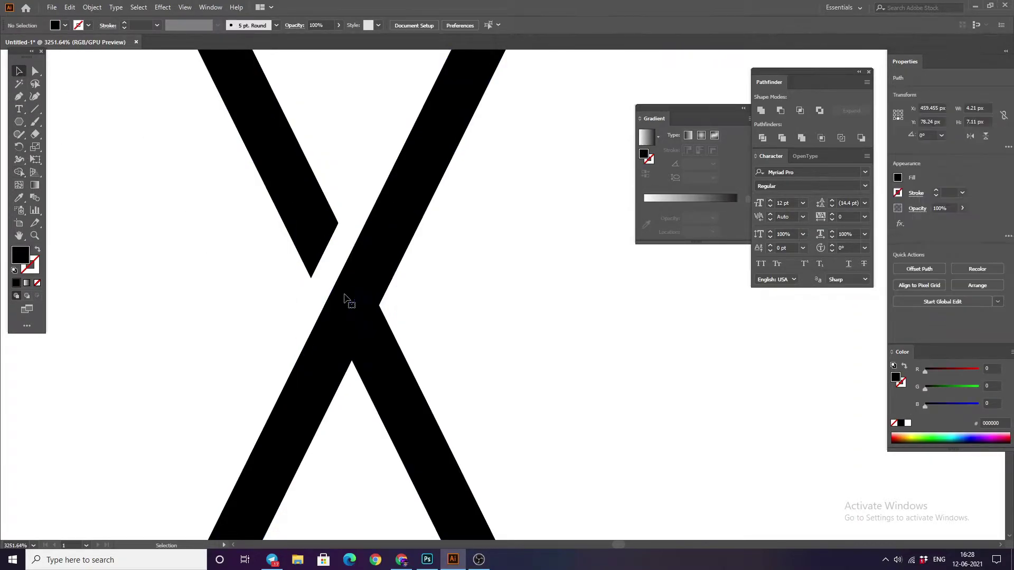
Raise the bottom edge of all hourglass shapes, squashing the mark to about 75.83 px tall.
{"action": "scroll", "coordinate": [227, 285], "scroll_direction": "down", "scroll_amount": 5}
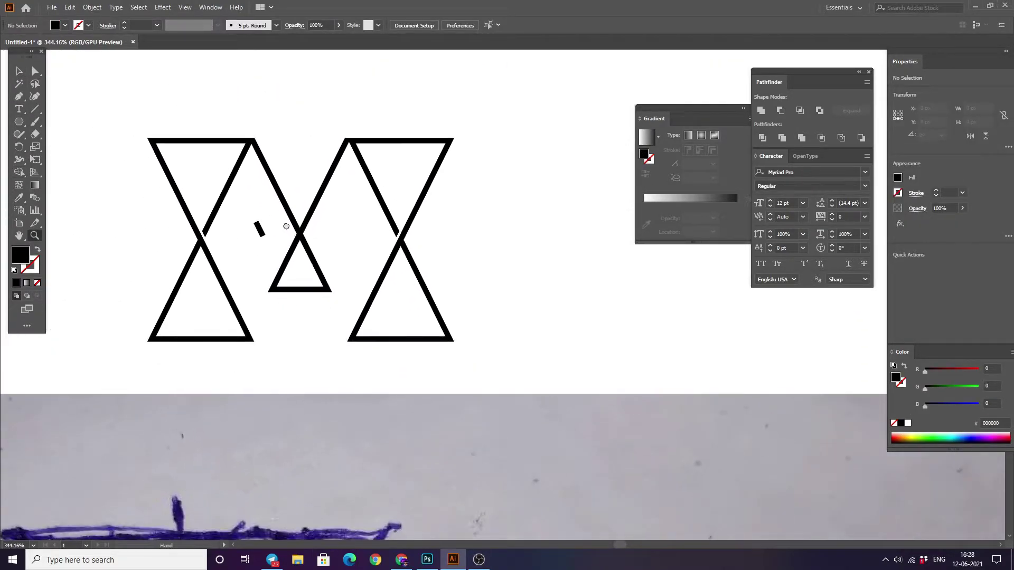
{"action": "mouse_move", "coordinate": [190, 231]}
{"action": "left_mouse_down"}
{"action": "mouse_move", "coordinate": [256, 187]}
{"action": "mouse_move", "coordinate": [257, 204]}
{"action": "left_mouse_up"}
{"action": "scroll", "coordinate": [275, 215], "scroll_direction": "down", "scroll_amount": 5}
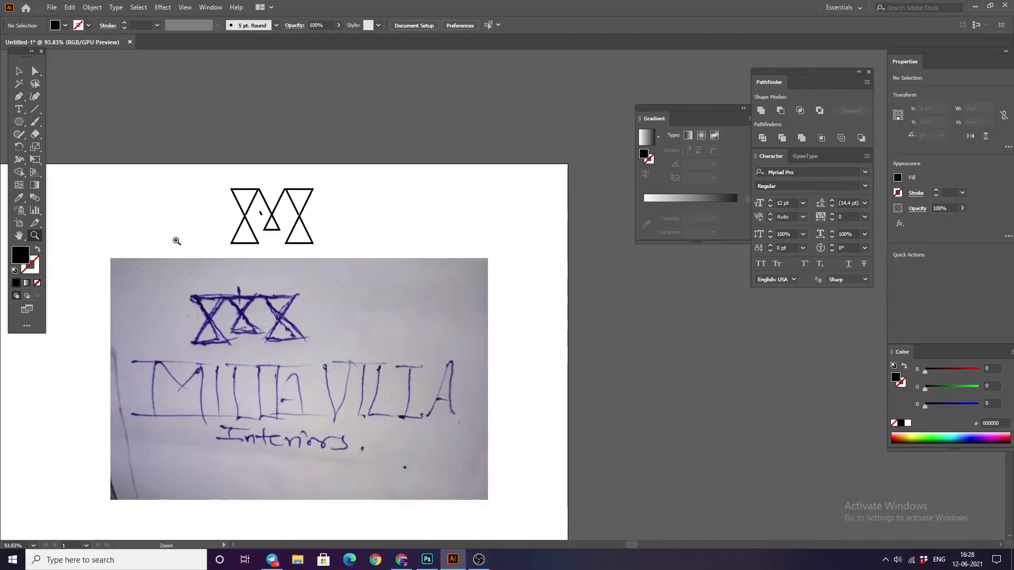
{"action": "scroll", "coordinate": [254, 211], "scroll_direction": "up", "scroll_amount": 4}
{"action": "scroll", "coordinate": [298, 272], "scroll_direction": "up", "scroll_amount": 2}
{"action": "left_click_drag", "start_coordinate": [298, 272], "coordinate": [312, 280]}
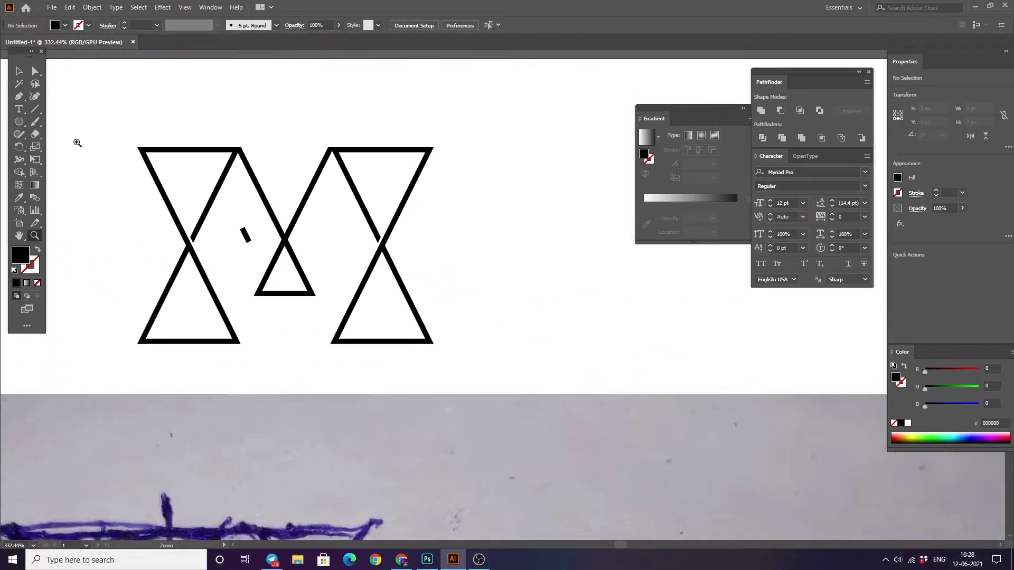
{"action": "key", "text": "v"}
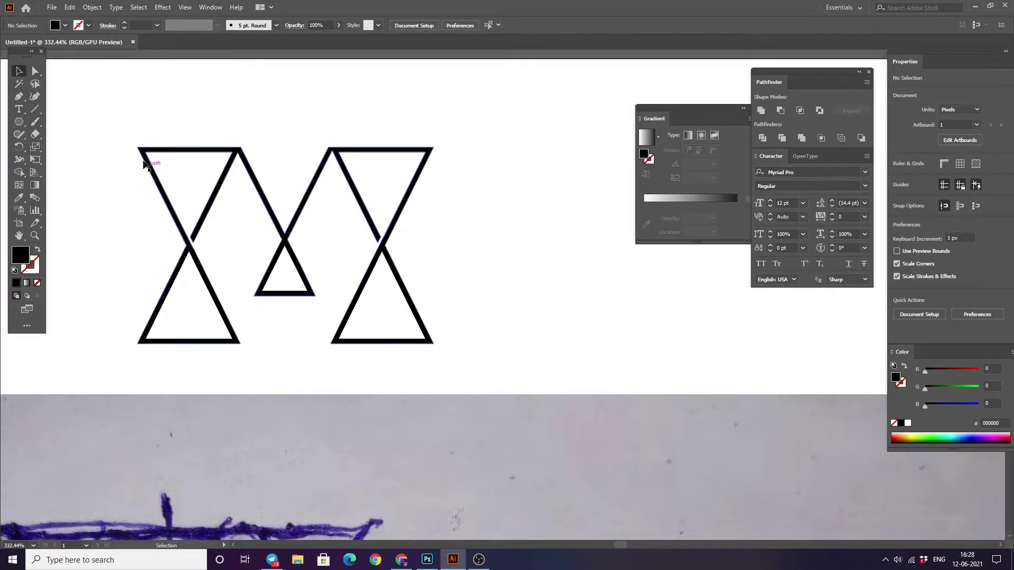
{"action": "left_click_drag", "start_coordinate": [120, 109], "coordinate": [492, 386]}
{"action": "left_click_drag", "start_coordinate": [286, 342], "coordinate": [286, 333]}
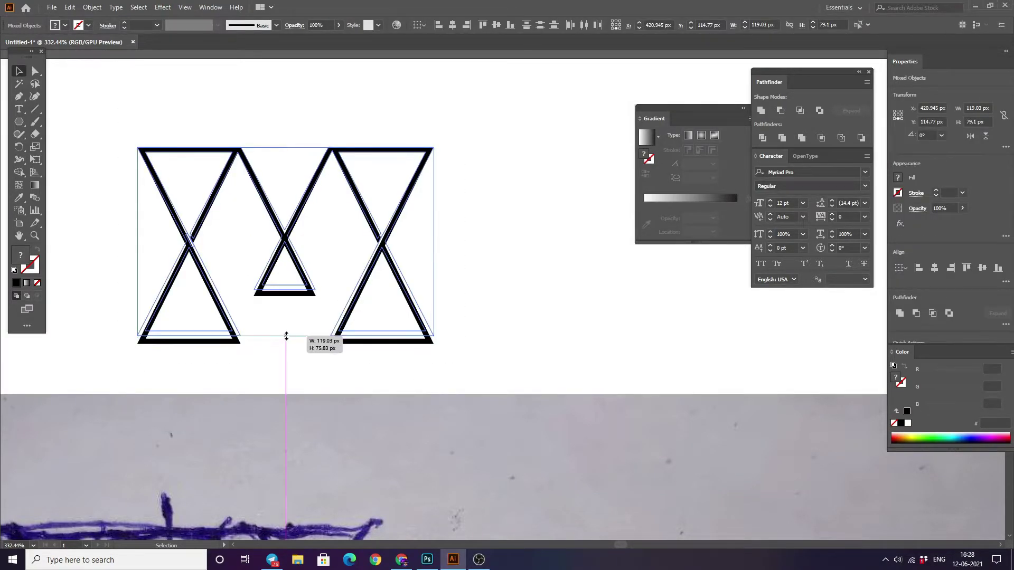
{"action": "left_click", "coordinate": [272, 312]}
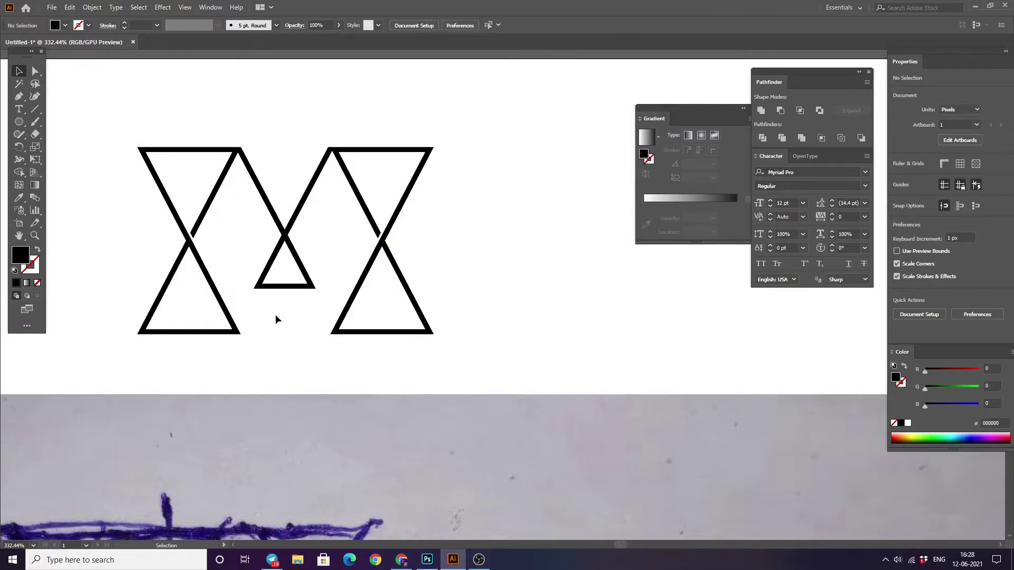
Scroll and pan the view to reveal more of the reference sketch.
{"action": "scroll", "coordinate": [298, 322], "scroll_direction": "down", "scroll_amount": 3}
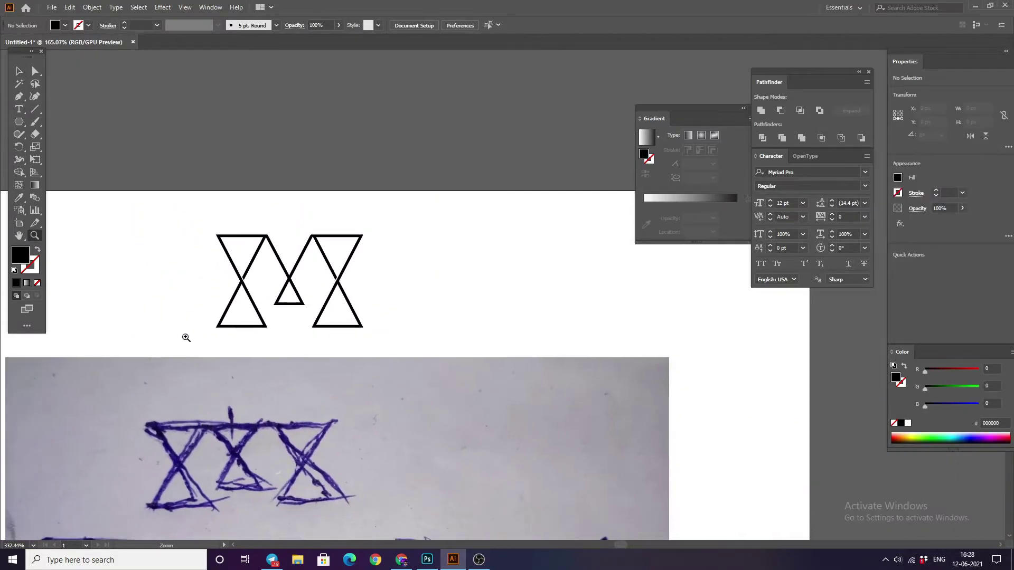
{"action": "scroll", "coordinate": [186, 334], "scroll_direction": "down", "scroll_amount": 4}
{"action": "scroll", "coordinate": [268, 267], "scroll_direction": "up", "scroll_amount": 2}
{"action": "left_click_drag", "start_coordinate": [268, 266], "coordinate": [278, 231]}
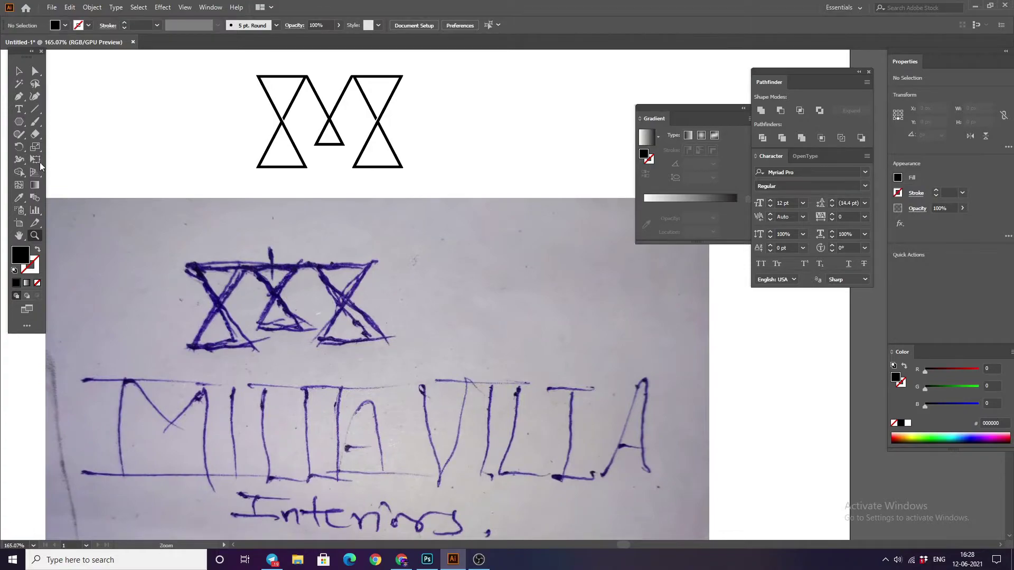
Draw a circle over the XX mark and turn it into an outline.
{"action": "left_click_drag", "start_coordinate": [16, 123], "coordinate": [58, 145]}
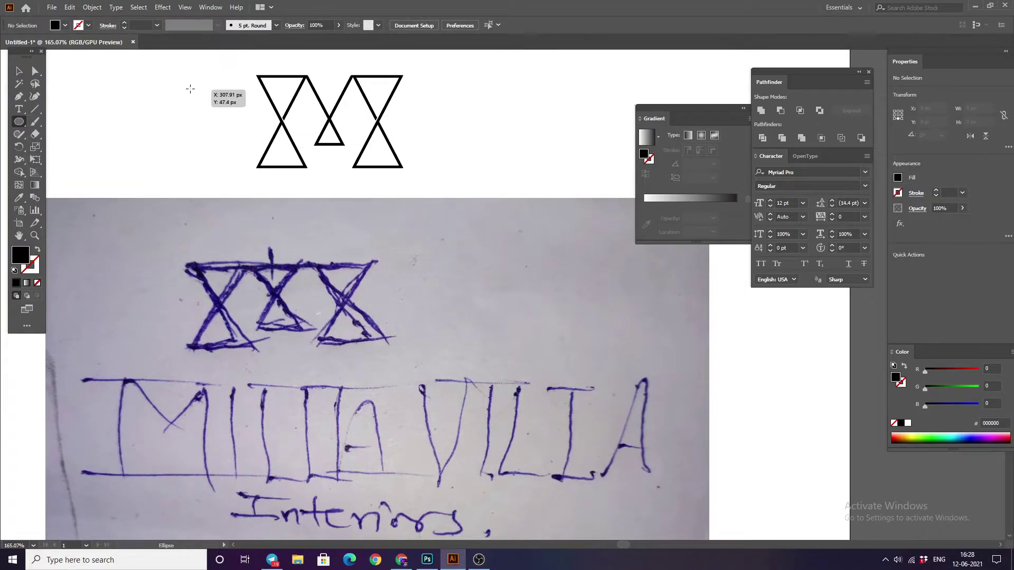
{"action": "mouse_move", "coordinate": [191, 77]}
{"action": "left_mouse_down"}
{"action": "mouse_move", "coordinate": [331, 270]}
{"action": "mouse_move", "coordinate": [377, 261]}
{"action": "left_mouse_up"}
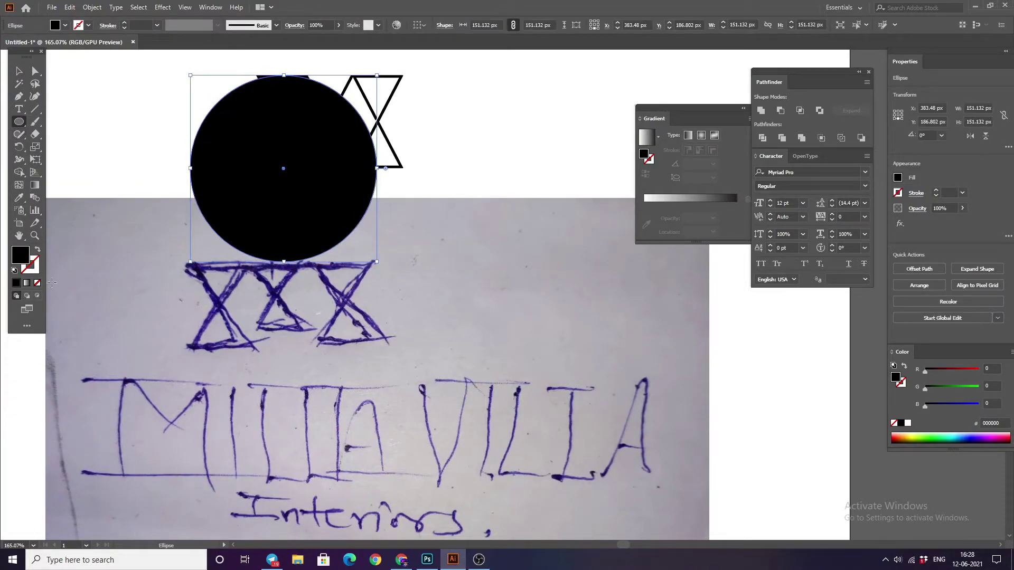
{"action": "left_click", "coordinate": [37, 249]}
{"action": "left_click", "coordinate": [19, 71]}
{"action": "left_click", "coordinate": [219, 118]}
{"action": "left_click_drag", "start_coordinate": [221, 111], "coordinate": [254, 76]}
{"action": "left_click", "coordinate": [169, 118]}
Give the circle outline a 2 pt stroke and move it beside the mark.
{"action": "scroll", "coordinate": [159, 158], "scroll_direction": "up", "scroll_amount": 4}
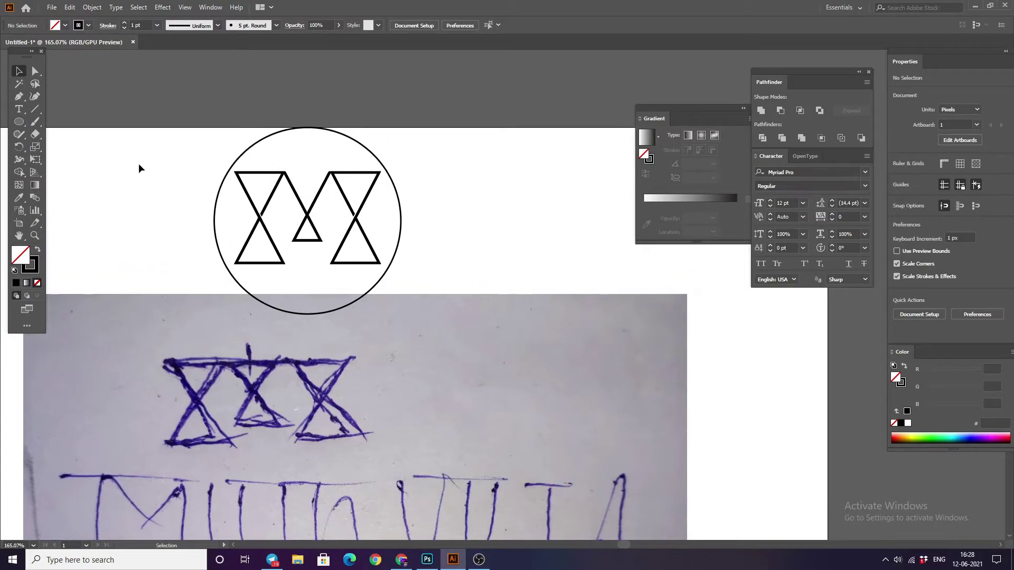
{"action": "left_click_drag", "start_coordinate": [142, 149], "coordinate": [289, 295]}
{"action": "left_click", "coordinate": [214, 219]}
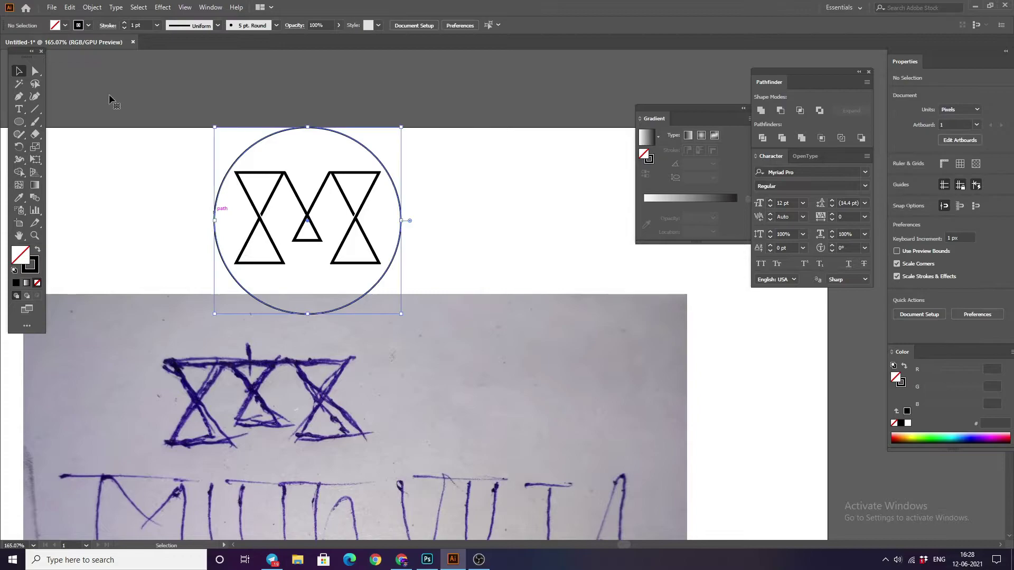
{"action": "left_click", "coordinate": [124, 23]}
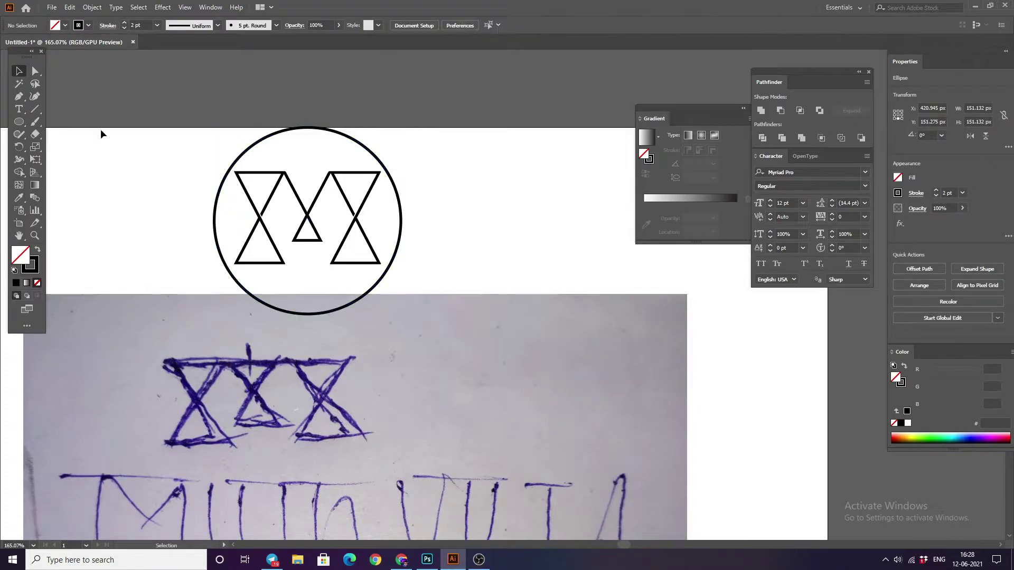
{"action": "left_click_drag", "start_coordinate": [109, 135], "coordinate": [353, 285]}
{"action": "left_click", "coordinate": [305, 255]}
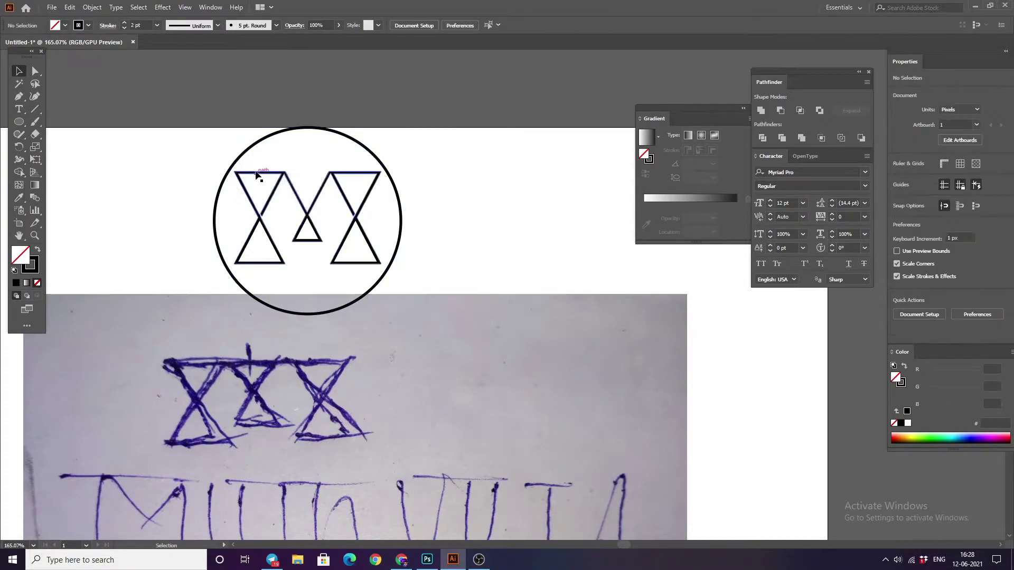
{"action": "left_click_drag", "start_coordinate": [271, 135], "coordinate": [497, 125]}
Unite the XX shapes into one shape with a black fill.
{"action": "left_click", "coordinate": [389, 274]}
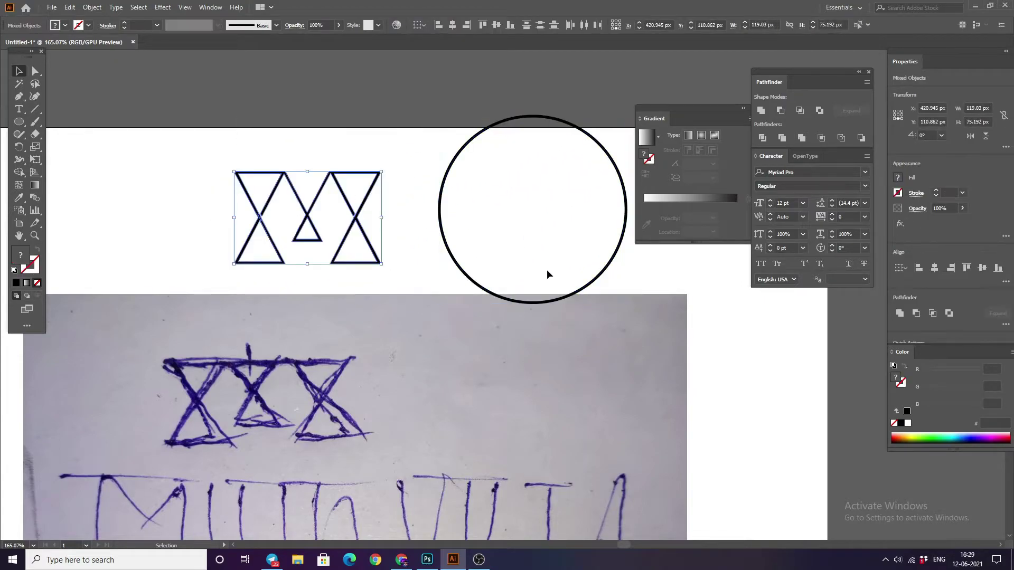
{"action": "left_click", "coordinate": [761, 111]}
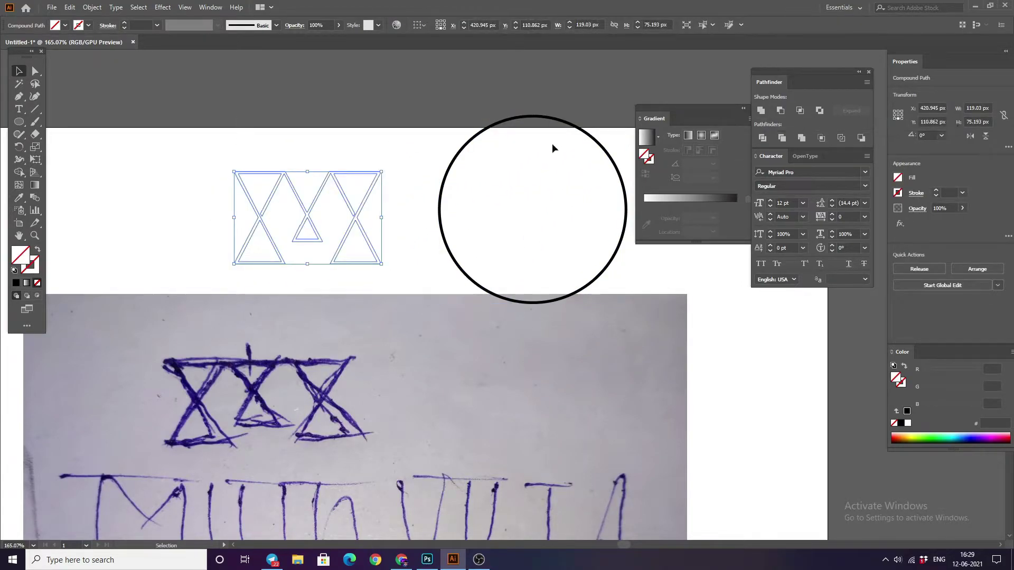
{"action": "left_click", "coordinate": [15, 283]}
{"action": "left_click", "coordinate": [121, 183]}
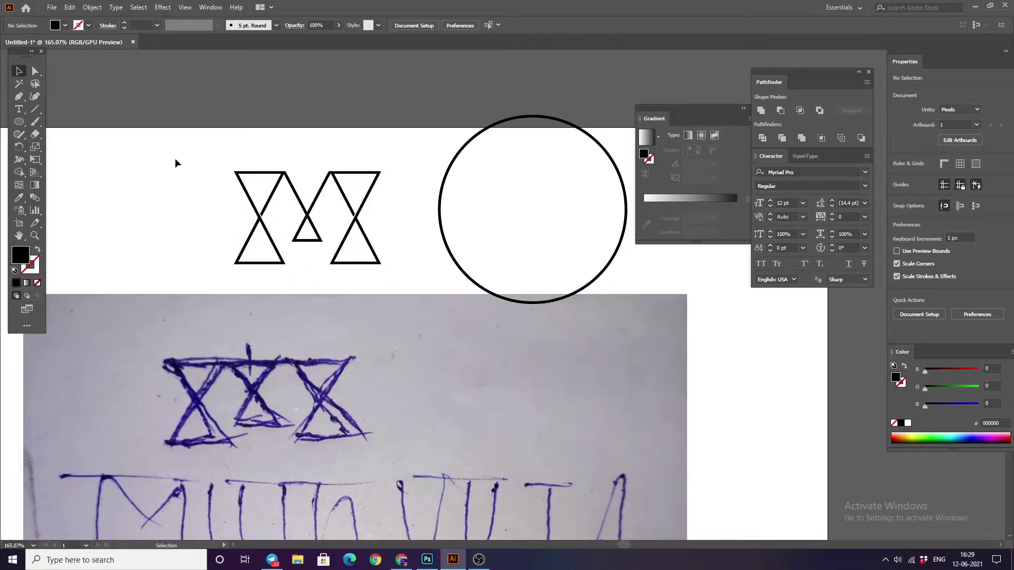
{"action": "left_click", "coordinate": [318, 190]}
{"action": "left_click", "coordinate": [375, 272]}
Centre the circle and XX mark on each other horizontally and vertically.
{"action": "left_click", "coordinate": [440, 212]}
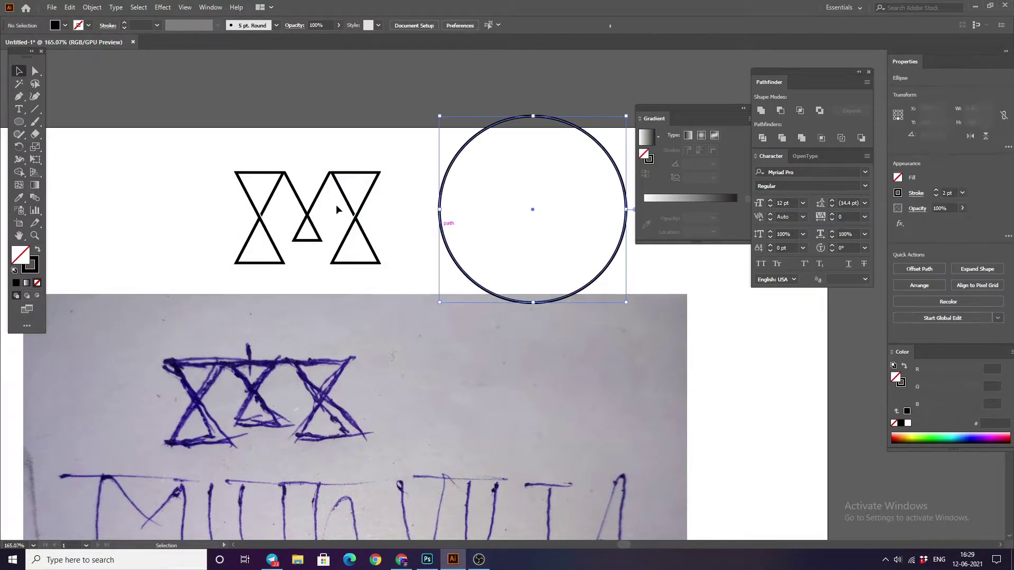
{"action": "left_click", "coordinate": [326, 184], "text": "shift"}
{"action": "left_click", "coordinate": [452, 25]}
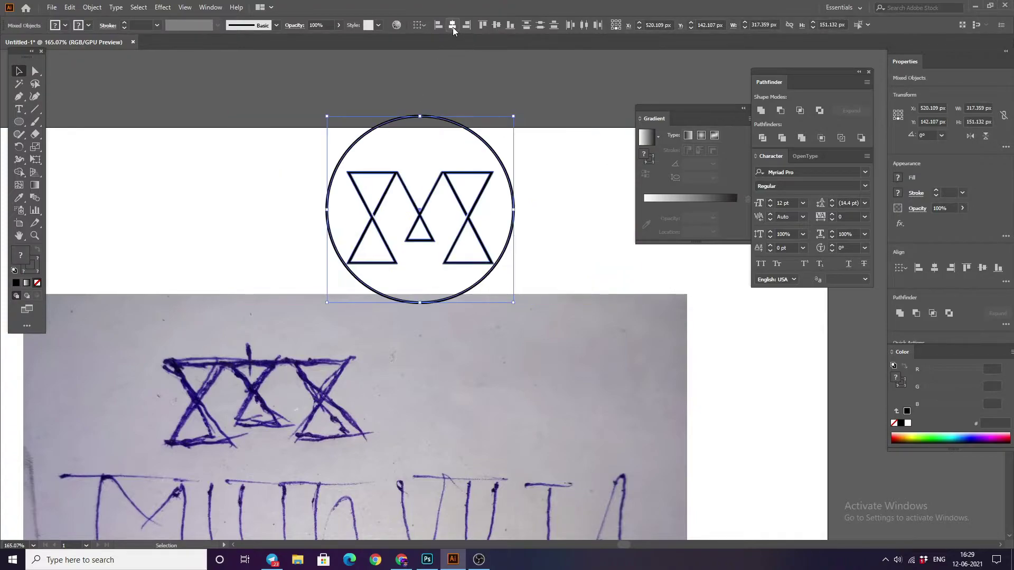
{"action": "left_click", "coordinate": [499, 25]}
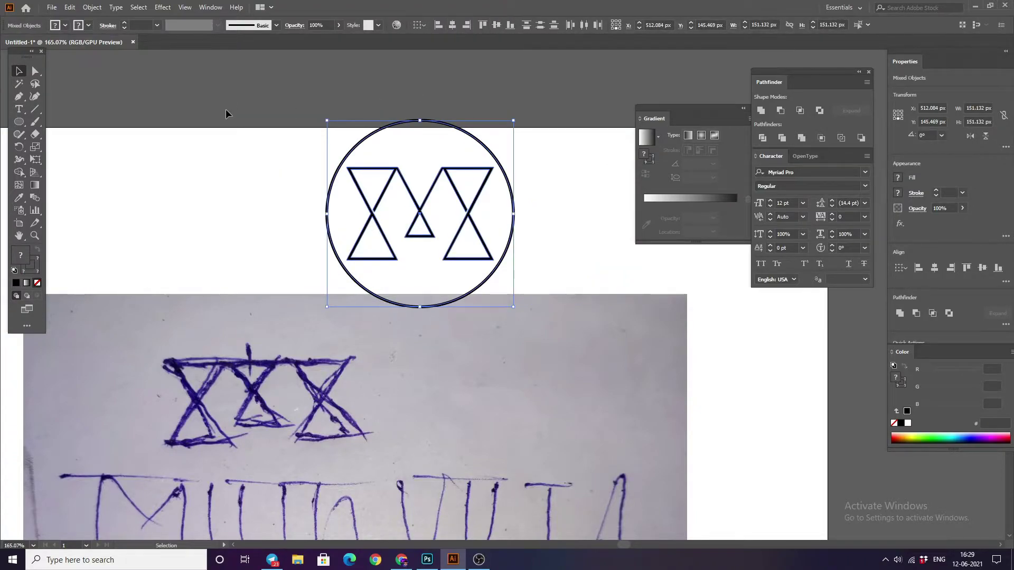
{"action": "left_click_drag", "start_coordinate": [233, 151], "coordinate": [536, 258]}
{"action": "left_click", "coordinate": [300, 214]}
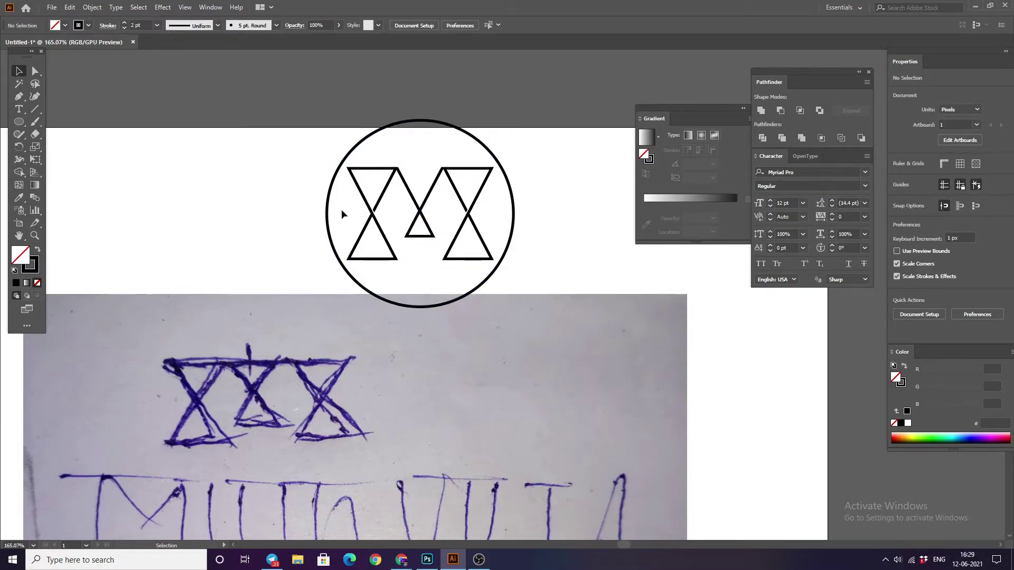
{"action": "left_click", "coordinate": [366, 197]}
{"action": "double_click", "coordinate": [20, 256]}
{"action": "type", "text": "042A38"}
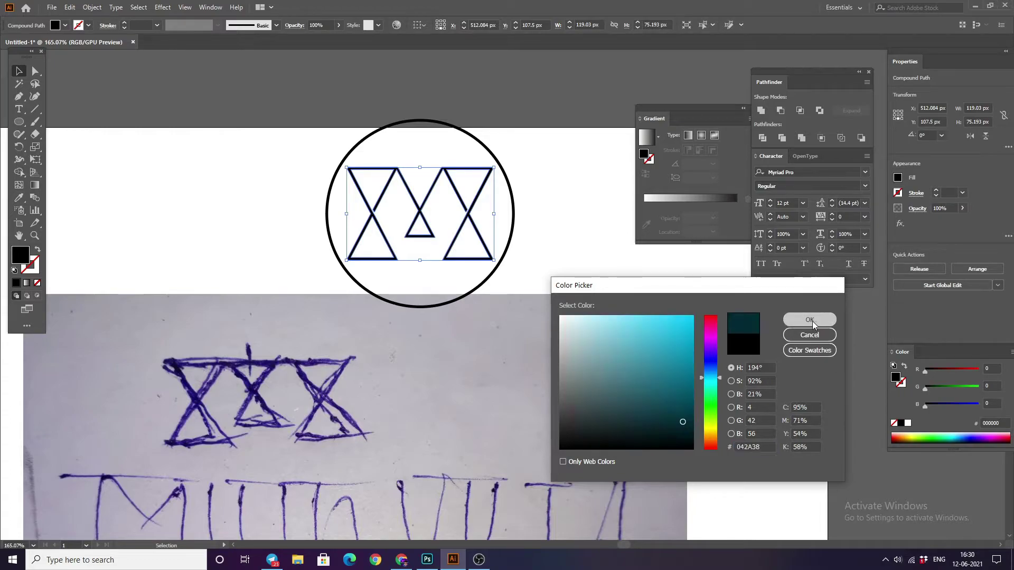
Fill the selected XX mark with dark teal #042A38 and zoom in on the logo.
{"action": "left_click", "coordinate": [810, 320]}
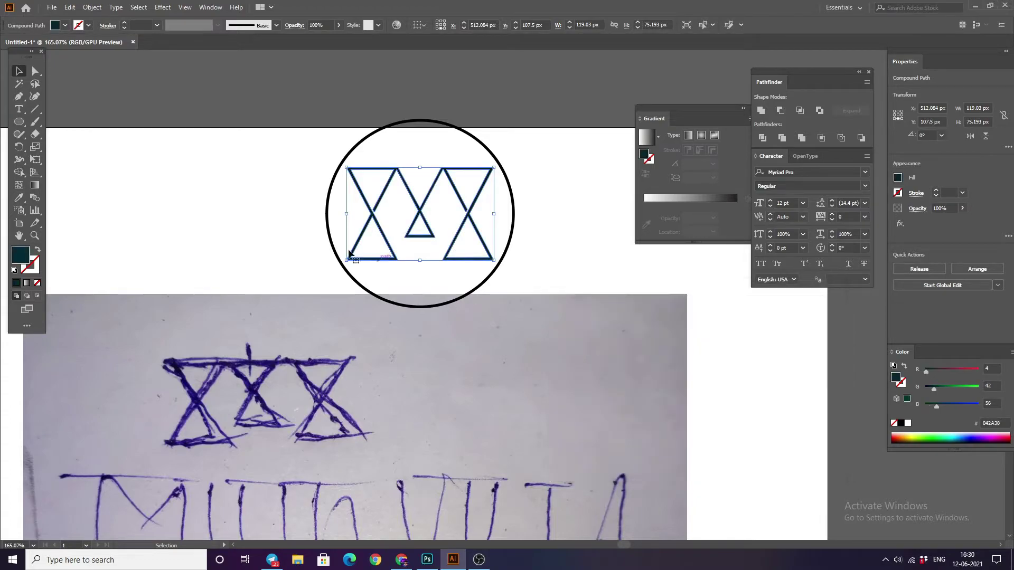
{"action": "left_click", "coordinate": [246, 266]}
{"action": "key", "text": "z"}
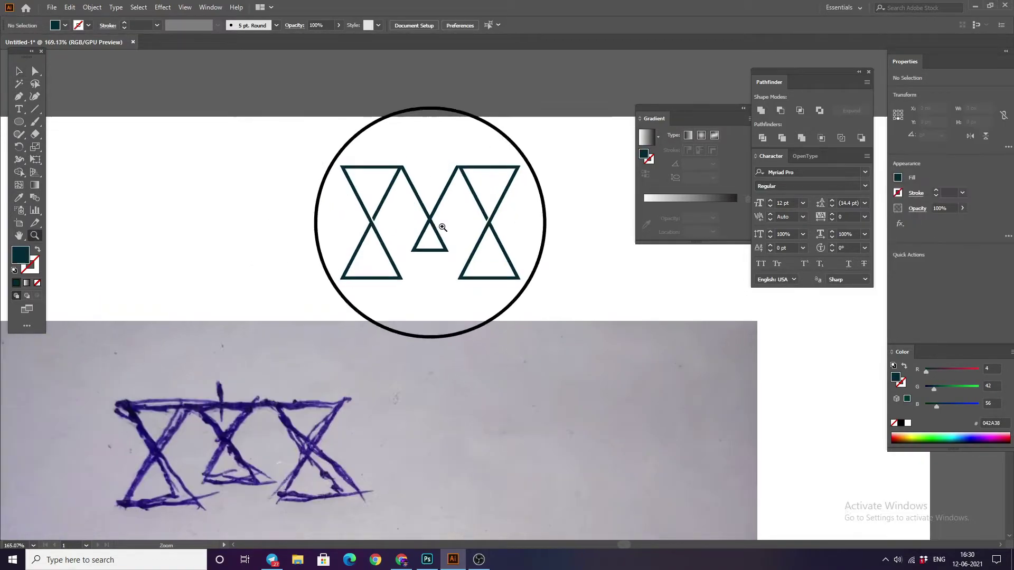
{"action": "left_click_drag", "start_coordinate": [377, 176], "coordinate": [739, 381]}
{"action": "scroll", "coordinate": [738, 382], "scroll_direction": "down", "scroll_amount": 5}
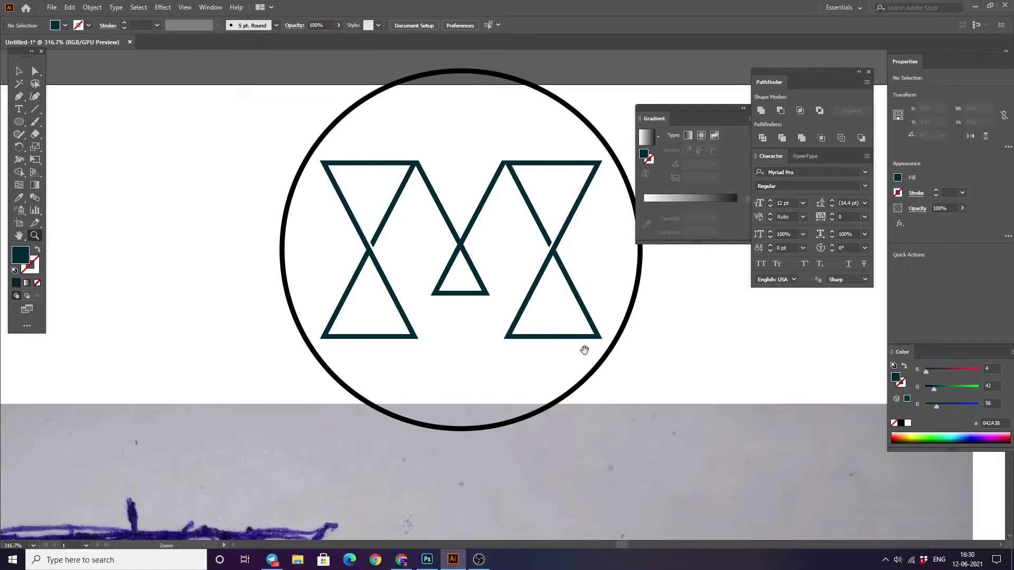
Expand the outer circle's stroke into a shape and eyedrop the triangles' teal onto it.
{"action": "key", "text": "v"}
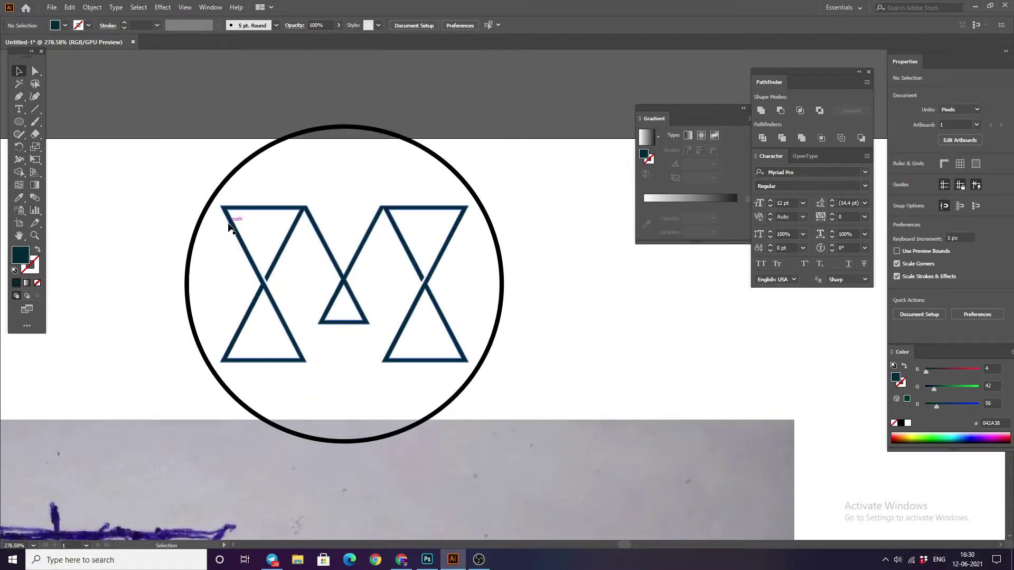
{"action": "left_click", "coordinate": [203, 211]}
{"action": "left_click", "coordinate": [90, 7]}
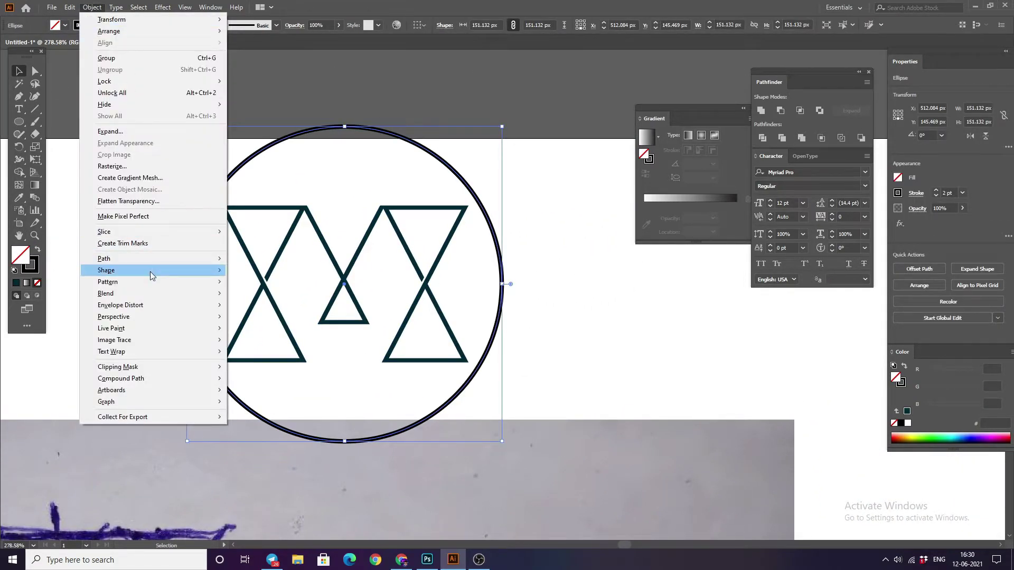
{"action": "left_click", "coordinate": [110, 131]}
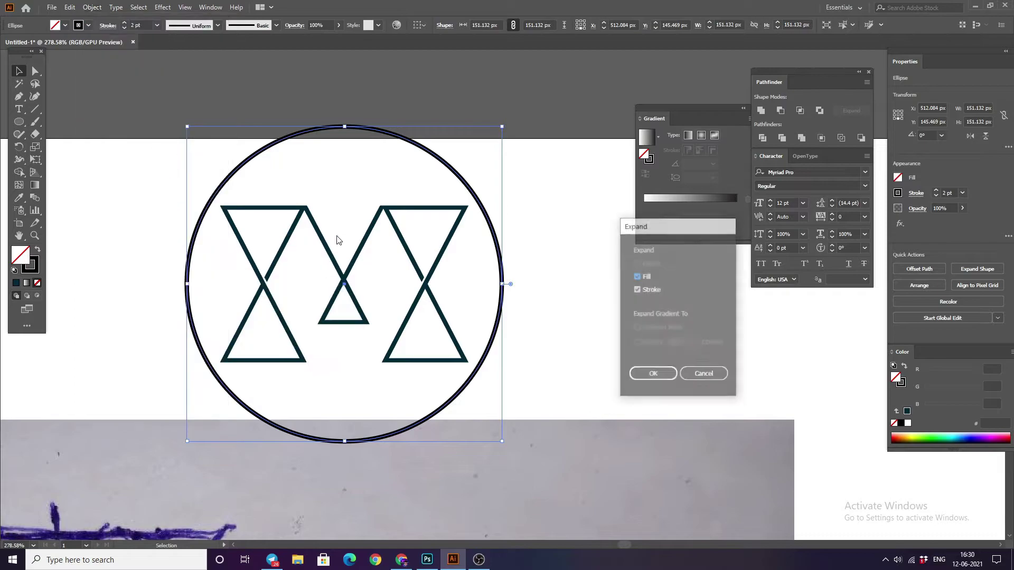
{"action": "left_click", "coordinate": [640, 375]}
{"action": "left_click", "coordinate": [19, 197]}
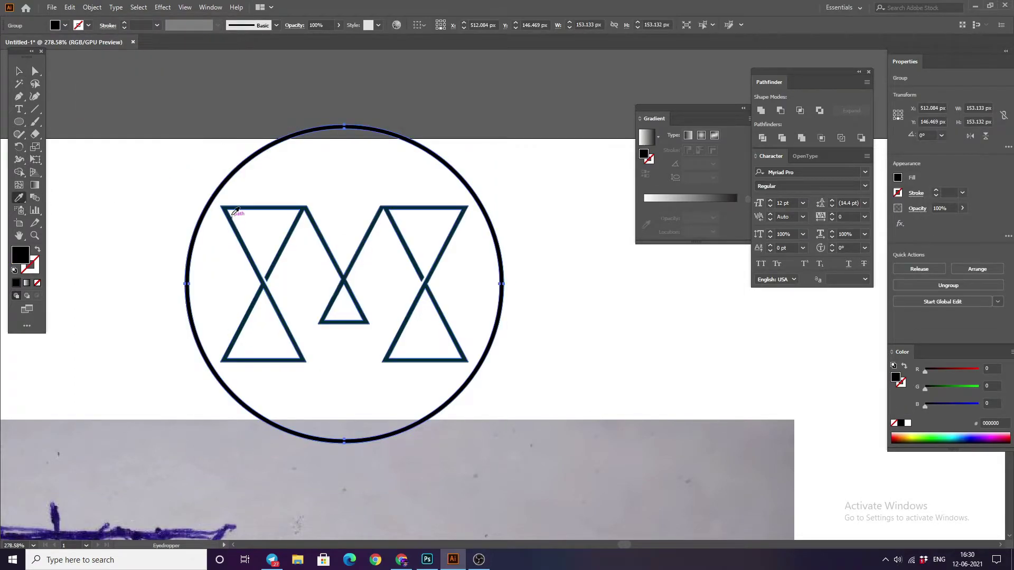
{"action": "left_click", "coordinate": [231, 206]}
{"action": "key", "text": "v"}
{"action": "left_click", "coordinate": [164, 67]}
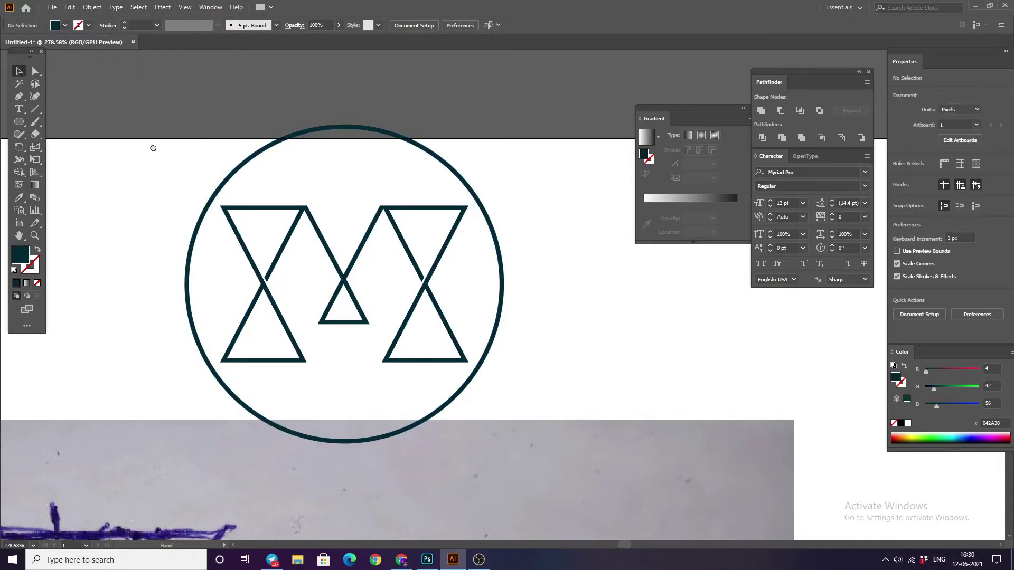
Pan and zoom out to show the whole artboard.
{"action": "left_click_drag", "start_coordinate": [147, 145], "coordinate": [183, 134]}
{"action": "key", "text": "z"}
{"action": "left_click_drag", "start_coordinate": [314, 157], "coordinate": [211, 331]}
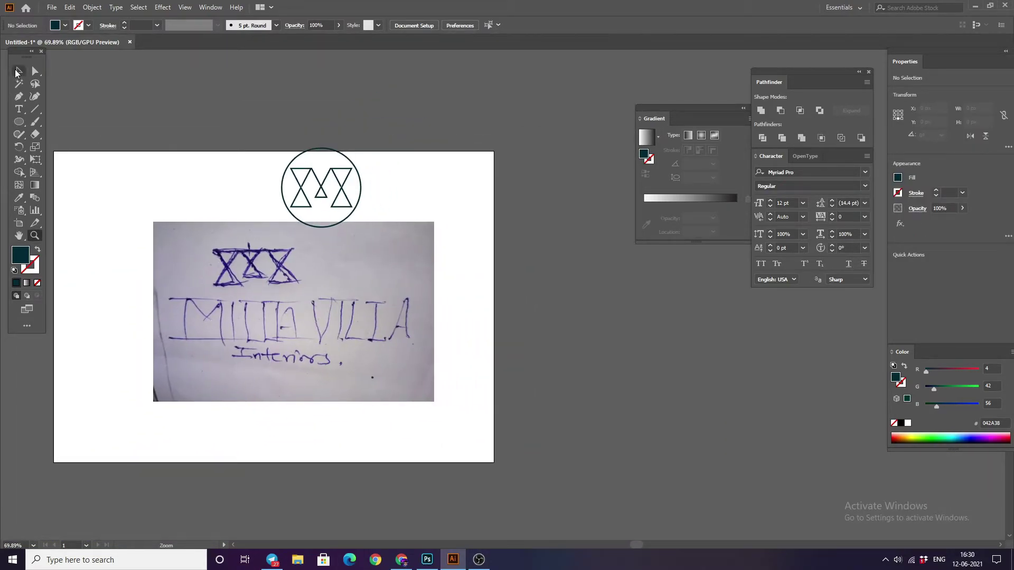
Add the text lines 'MILLA VILLLA' and 'INTERIORS' with the Type tool.
{"action": "left_click", "coordinate": [16, 71]}
{"action": "key", "text": "t"}
{"action": "left_click", "coordinate": [172, 312]}
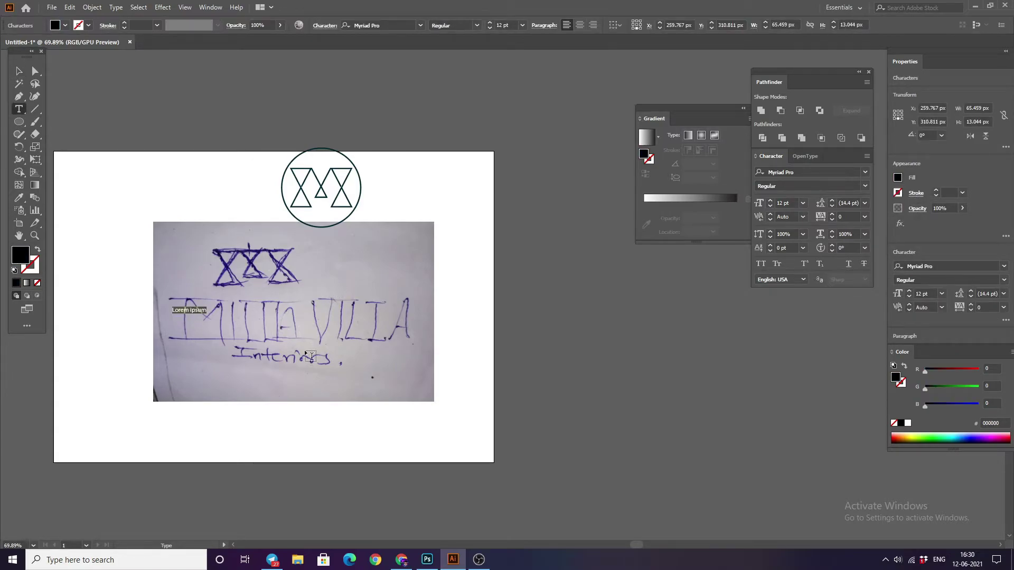
{"action": "type", "text": "MILLA VILLLA"}
{"action": "left_click", "coordinate": [219, 352]}
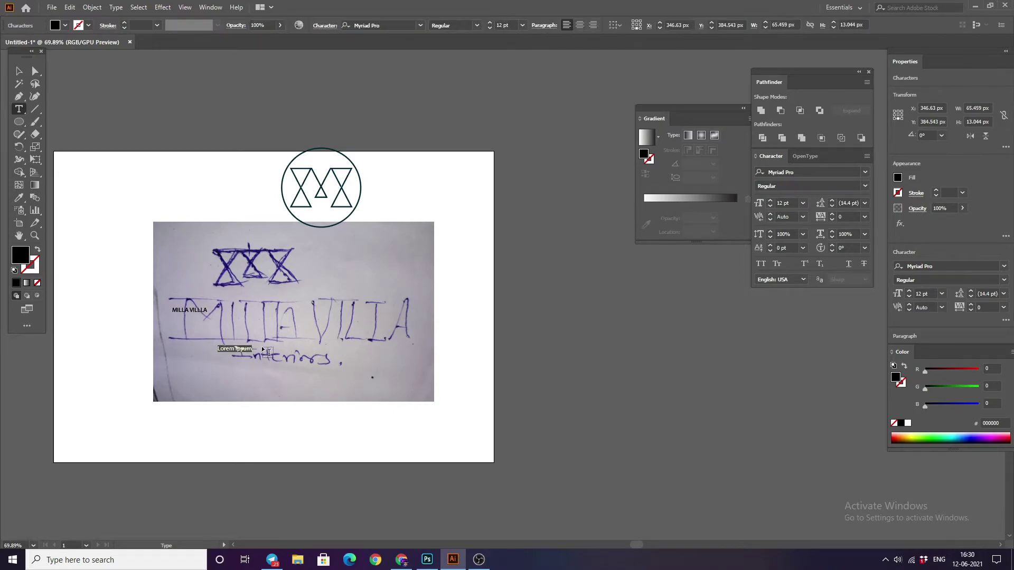
{"action": "key", "text": "BackSpace"}
{"action": "type", "text": "INTERIORS"}
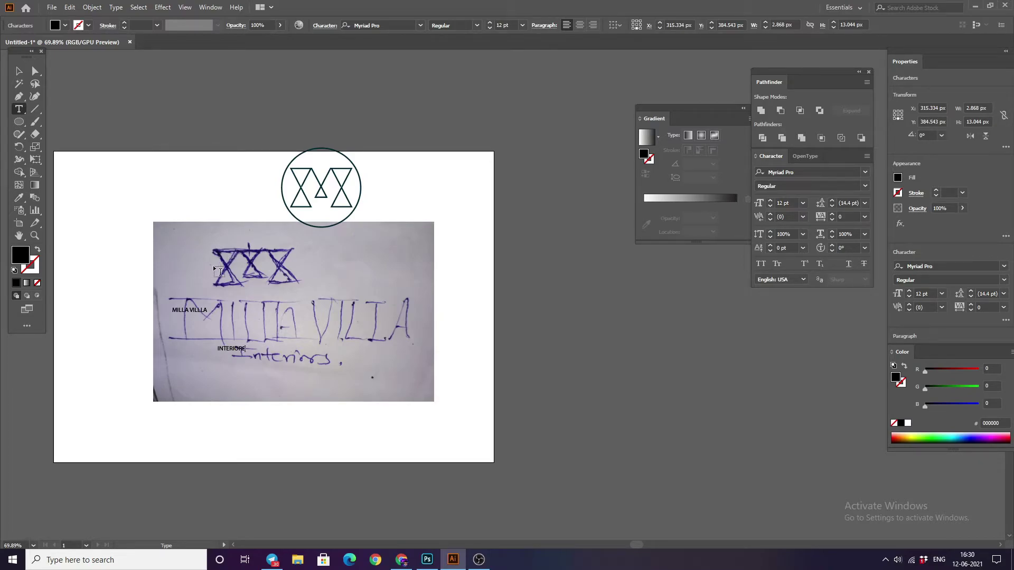
Delete the hand-drawn sketch photo from the artboard.
{"action": "left_click", "coordinate": [18, 71]}
{"action": "left_click", "coordinate": [274, 353]}
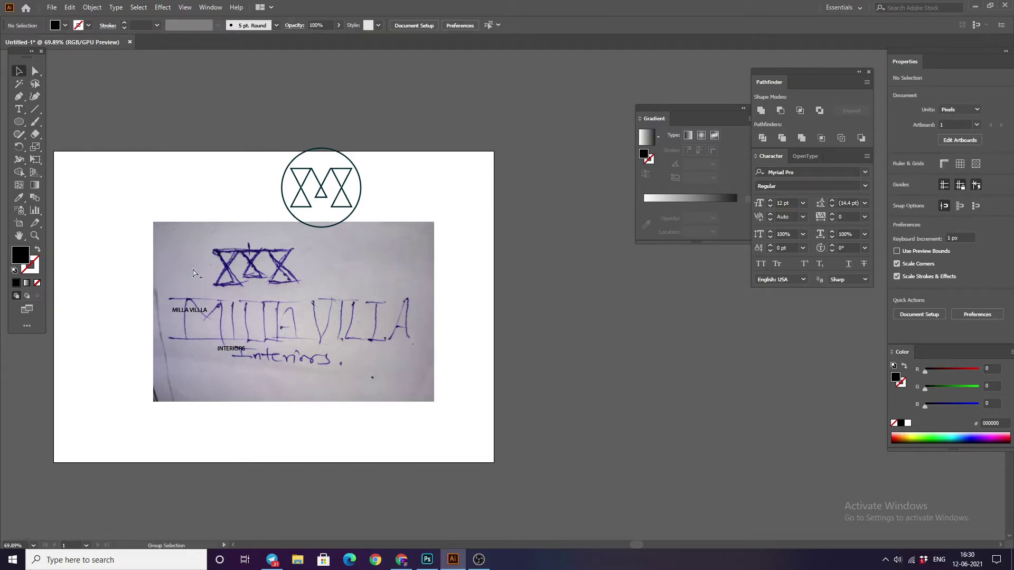
{"action": "key", "text": "Delete"}
Enlarge both text lines and move INTERIORS up under MILLA VILLLA.
{"action": "left_click_drag", "start_coordinate": [170, 304], "coordinate": [464, 489]}
{"action": "left_click", "coordinate": [417, 499]}
{"action": "left_click_drag", "start_coordinate": [406, 474], "coordinate": [264, 376]}
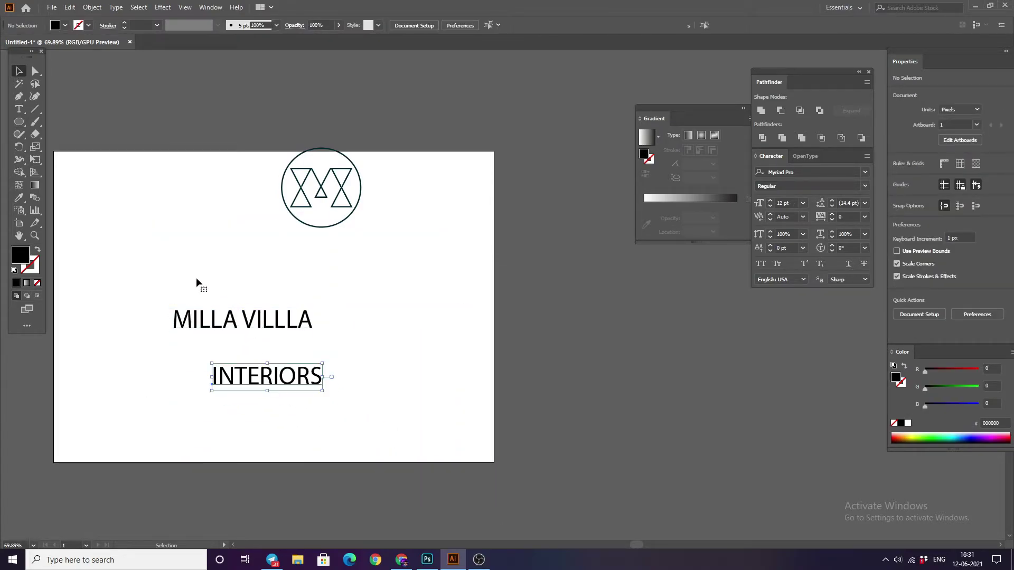
{"action": "mouse_move", "coordinate": [195, 277]}
{"action": "left_mouse_down"}
{"action": "mouse_move", "coordinate": [331, 417]}
{"action": "mouse_move", "coordinate": [543, 397]}
{"action": "left_mouse_up"}
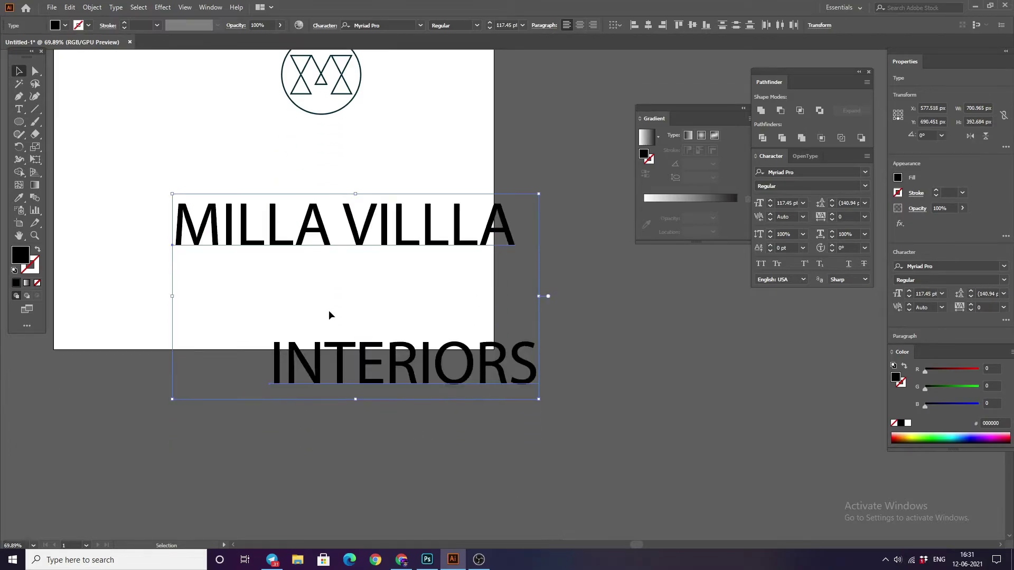
{"action": "left_click", "coordinate": [331, 315]}
{"action": "left_click_drag", "start_coordinate": [335, 364], "coordinate": [287, 303]}
Reposition the circle logo and place MILLA VILLLA directly beneath it.
{"action": "mouse_move", "coordinate": [327, 221]}
{"action": "left_mouse_down"}
{"action": "mouse_move", "coordinate": [427, 375]}
{"action": "mouse_move", "coordinate": [391, 315]}
{"action": "left_mouse_up"}
{"action": "left_click", "coordinate": [318, 175]}
{"action": "mouse_move", "coordinate": [318, 176]}
{"action": "left_mouse_down"}
{"action": "mouse_move", "coordinate": [390, 258]}
{"action": "mouse_move", "coordinate": [331, 260]}
{"action": "left_mouse_up"}
{"action": "left_click", "coordinate": [439, 250]}
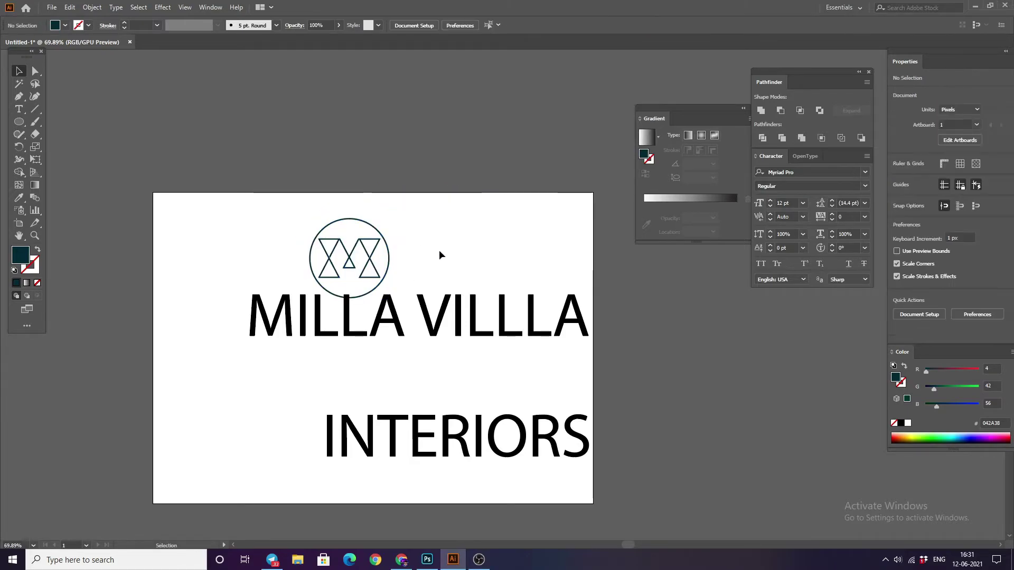
{"action": "left_click_drag", "start_coordinate": [475, 324], "coordinate": [406, 338]}
{"action": "left_click", "coordinate": [459, 258]}
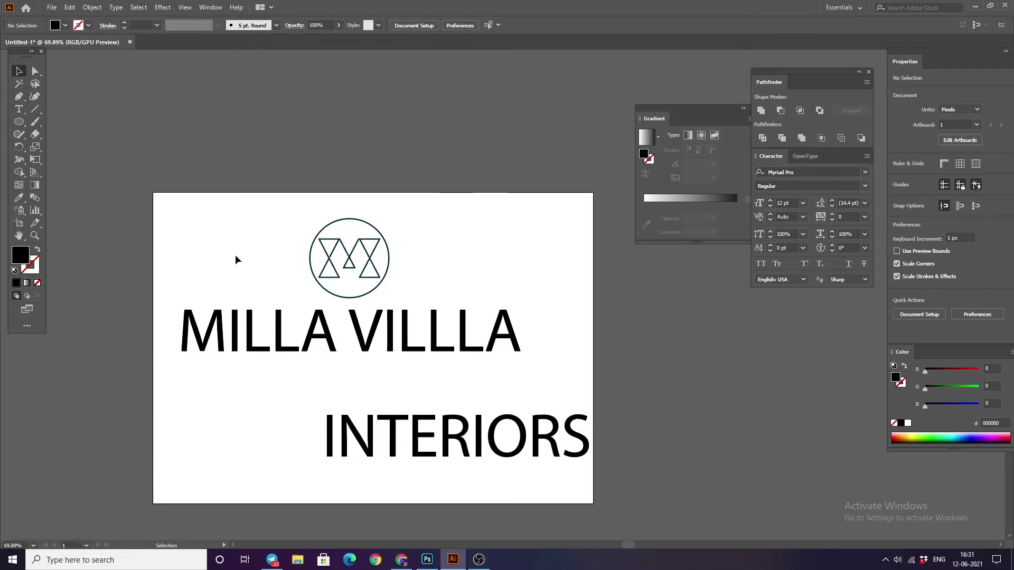
Shrink MILLA VILLLA to 59.33 pt to fit under the circle logo.
{"action": "key", "text": "z"}
{"action": "left_click_drag", "start_coordinate": [332, 248], "coordinate": [447, 321]}
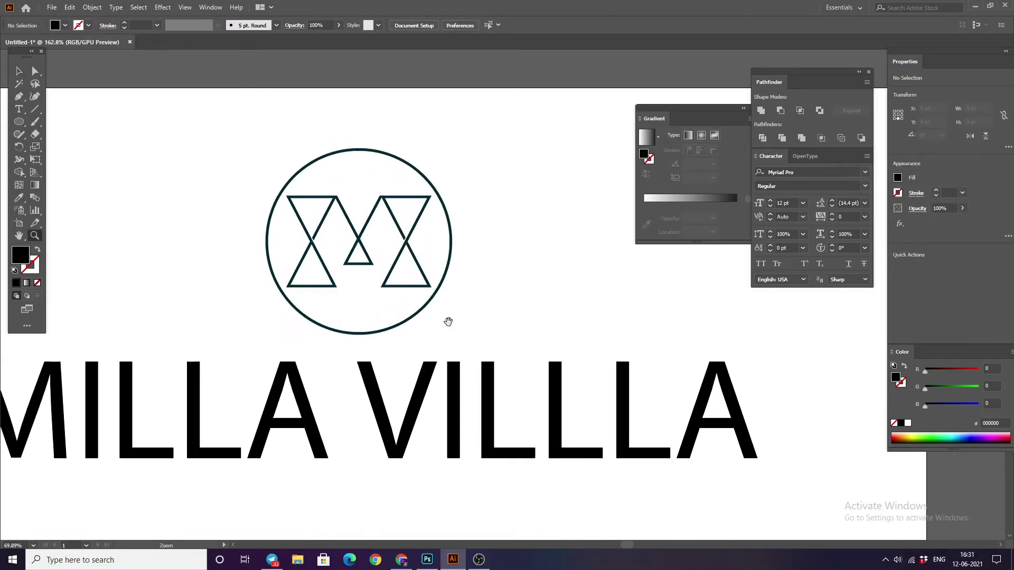
{"action": "key", "text": "v"}
{"action": "left_click", "coordinate": [319, 260]}
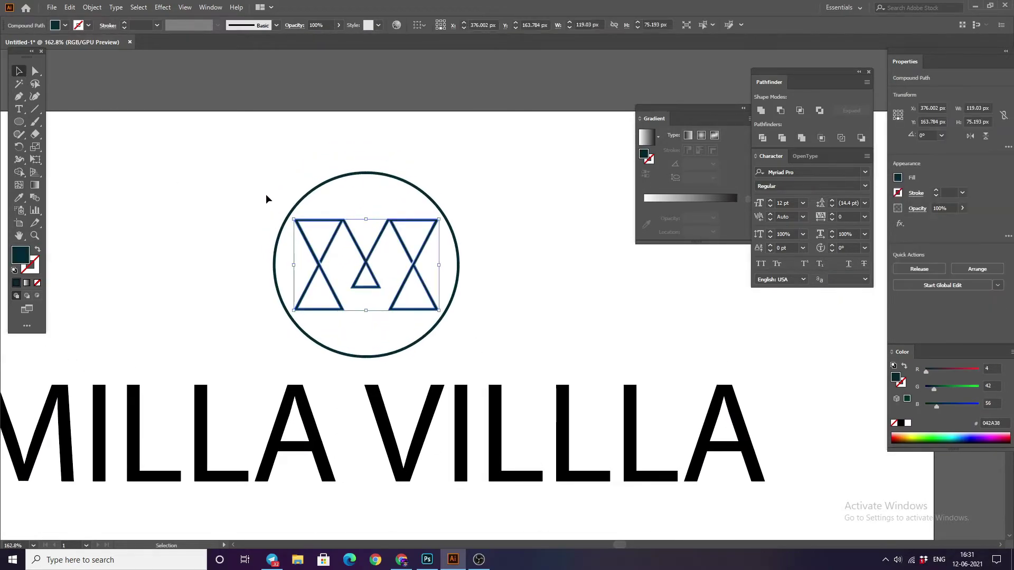
{"action": "left_click", "coordinate": [265, 194]}
{"action": "left_click", "coordinate": [298, 205]}
{"action": "scroll", "coordinate": [204, 264], "scroll_direction": "down", "scroll_amount": 3}
{"action": "left_click", "coordinate": [272, 363]}
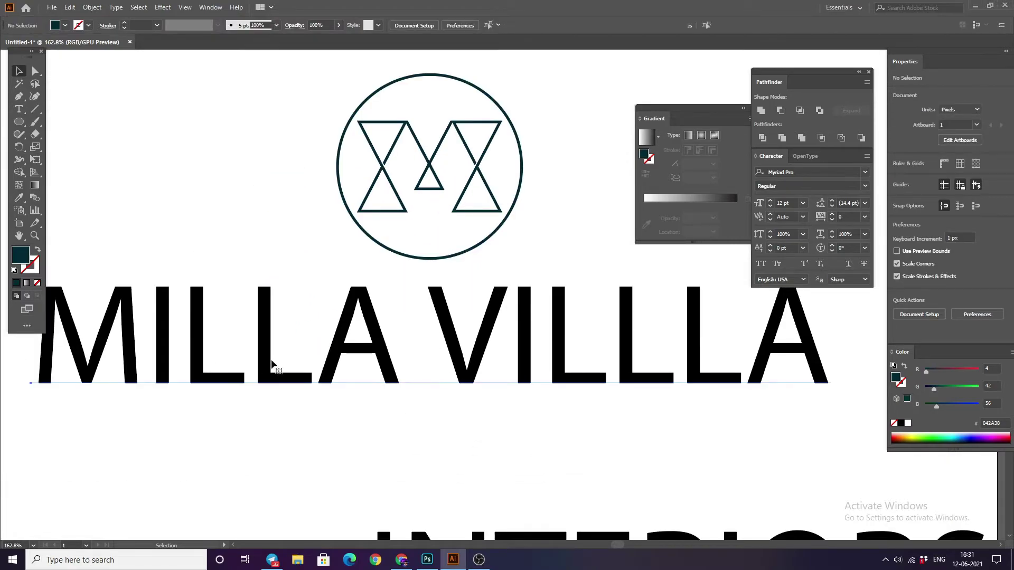
{"action": "mouse_move", "coordinate": [832, 421]}
{"action": "left_mouse_down"}
{"action": "mouse_move", "coordinate": [436, 348]}
{"action": "mouse_move", "coordinate": [522, 312]}
{"action": "left_mouse_up"}
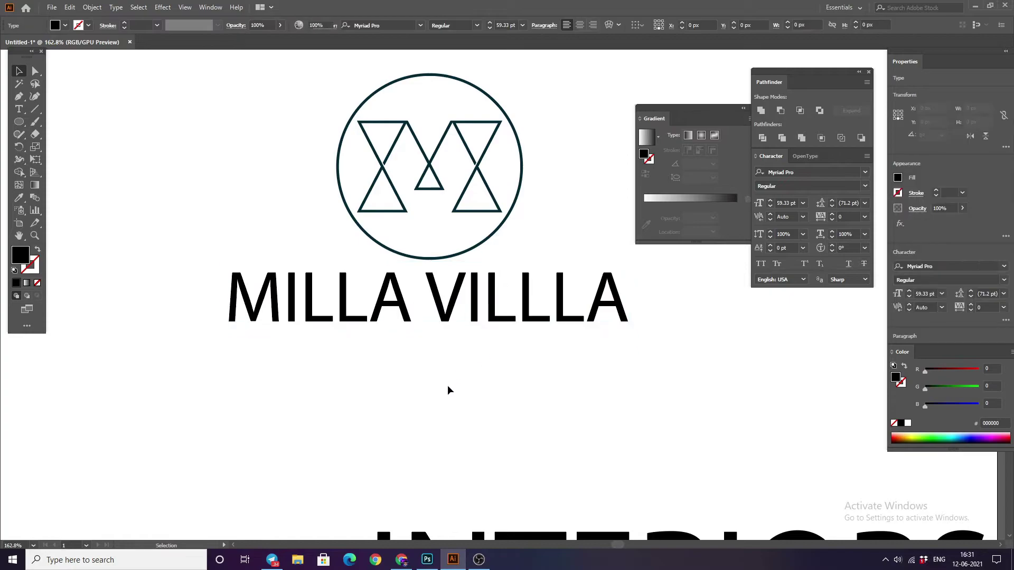
Shrink INTERIORS to a small line and move it below the name.
{"action": "scroll", "coordinate": [448, 385], "scroll_direction": "down", "scroll_amount": 3}
{"action": "mouse_move", "coordinate": [491, 510]}
{"action": "left_mouse_down"}
{"action": "mouse_move", "coordinate": [394, 388]}
{"action": "mouse_move", "coordinate": [326, 346]}
{"action": "left_mouse_up"}
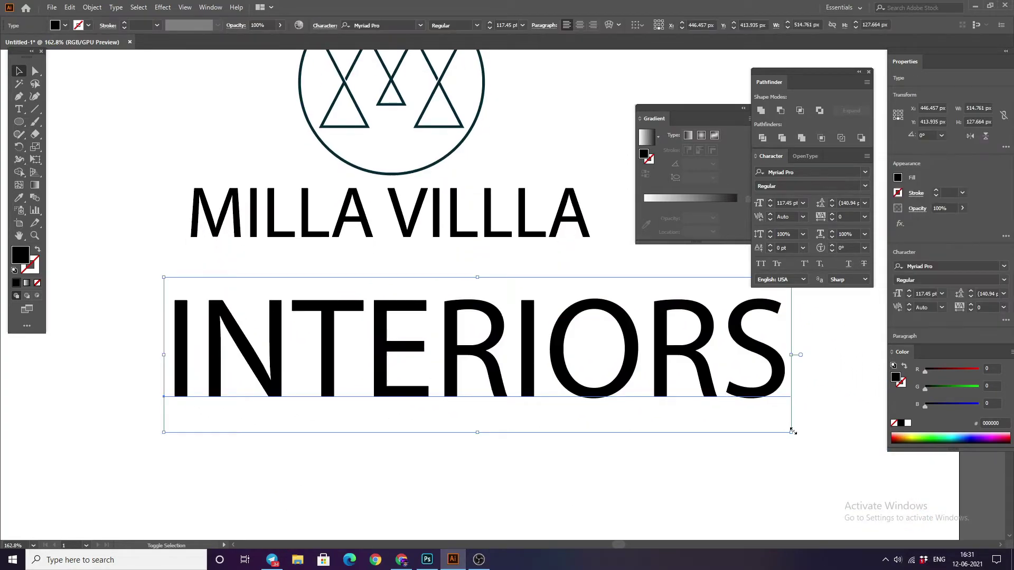
{"action": "mouse_move", "coordinate": [792, 430]}
{"action": "left_mouse_down"}
{"action": "mouse_move", "coordinate": [566, 356]}
{"action": "mouse_move", "coordinate": [380, 331]}
{"action": "left_mouse_up"}
{"action": "mouse_move", "coordinate": [323, 304]}
{"action": "left_mouse_down"}
{"action": "mouse_move", "coordinate": [362, 468]}
{"action": "mouse_move", "coordinate": [441, 469]}
{"action": "left_mouse_up"}
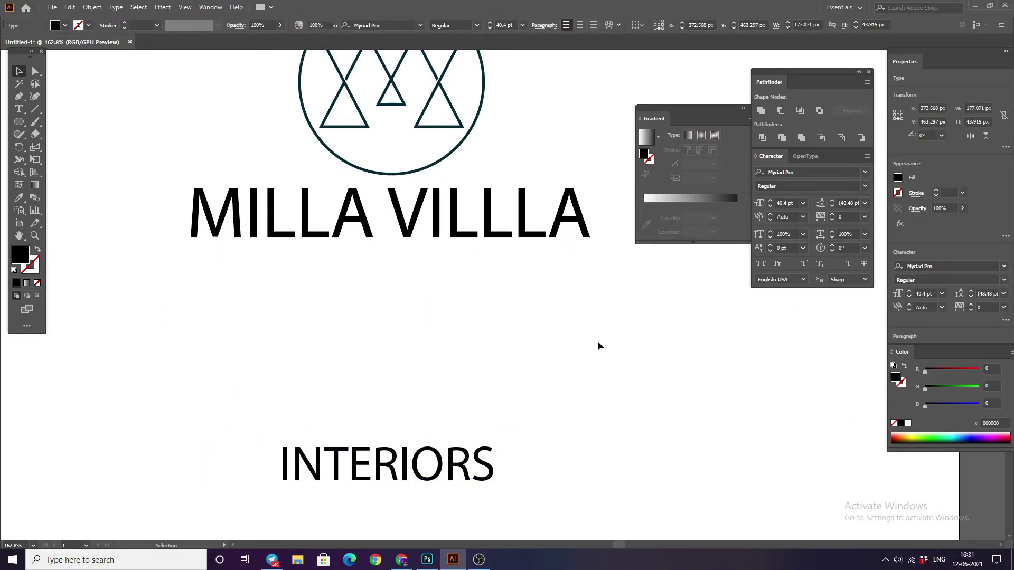
{"action": "scroll", "coordinate": [598, 340], "scroll_direction": "up", "scroll_amount": 3}
{"action": "left_click", "coordinate": [293, 341]}
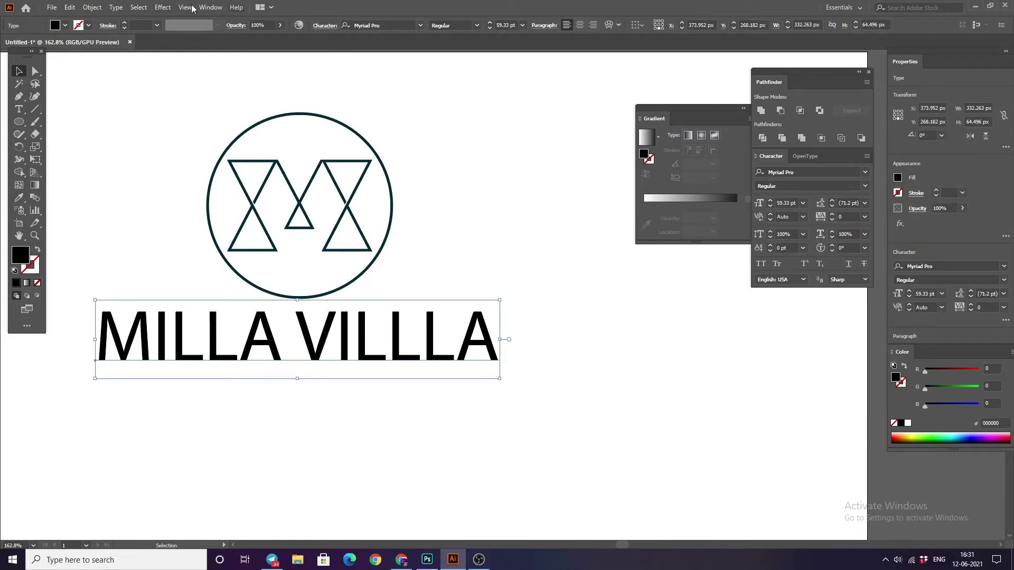
Set MILLA VILLLA in Raleway Bold at 68 pt.
{"action": "left_click", "coordinate": [490, 24]}
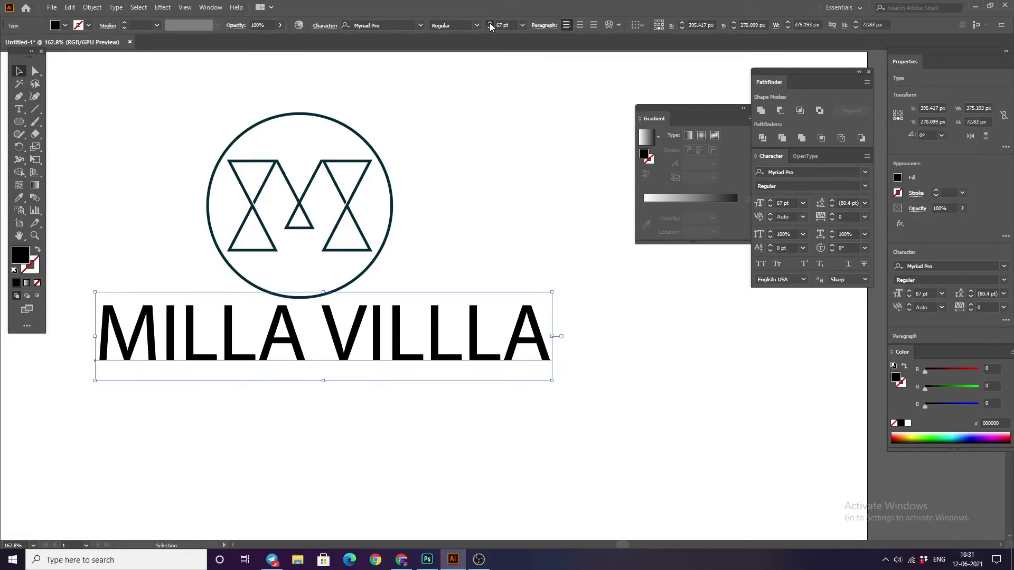
{"action": "left_click", "coordinate": [490, 24]}
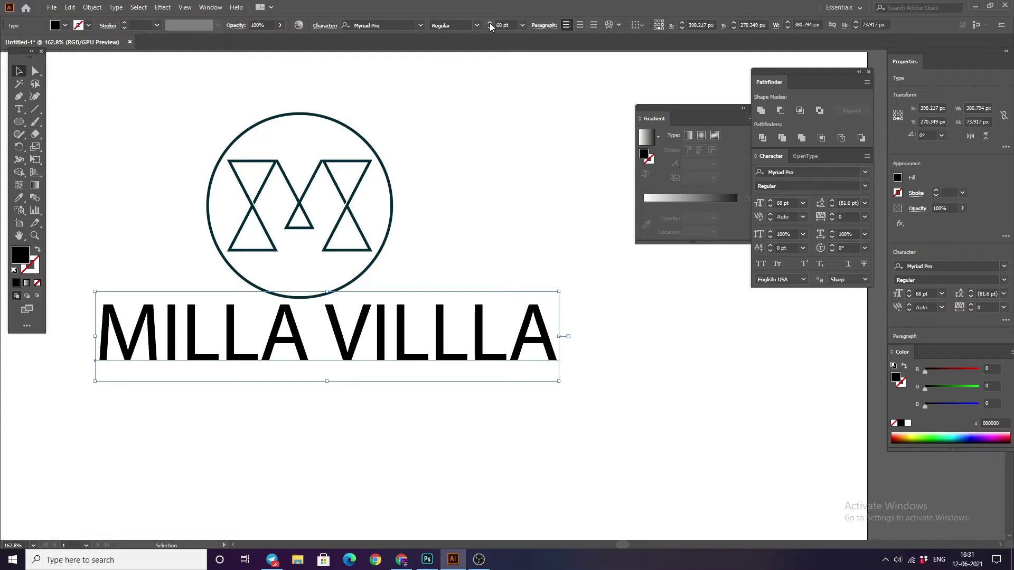
{"action": "left_click", "coordinate": [400, 25]}
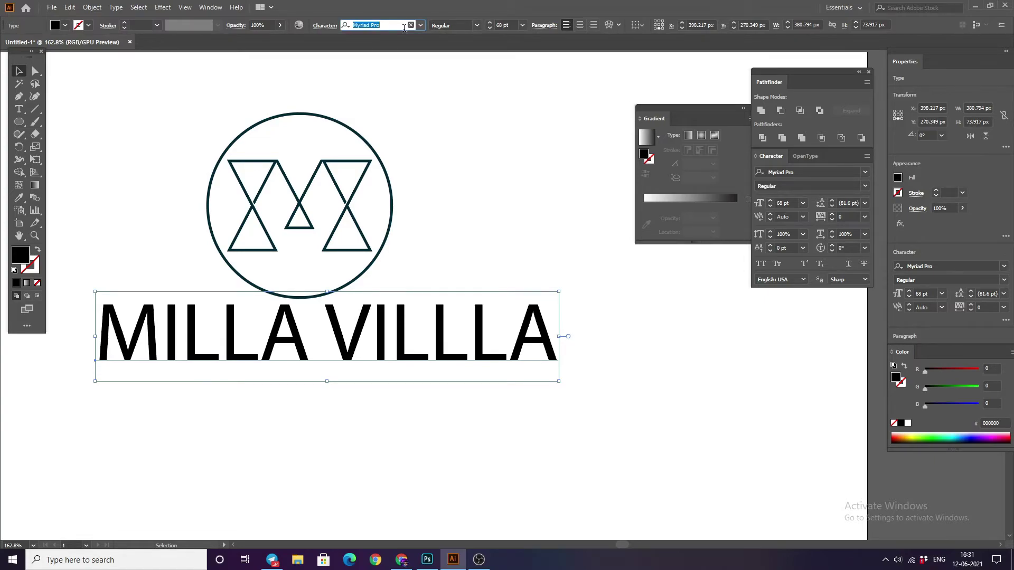
{"action": "type", "text": "MONT"}
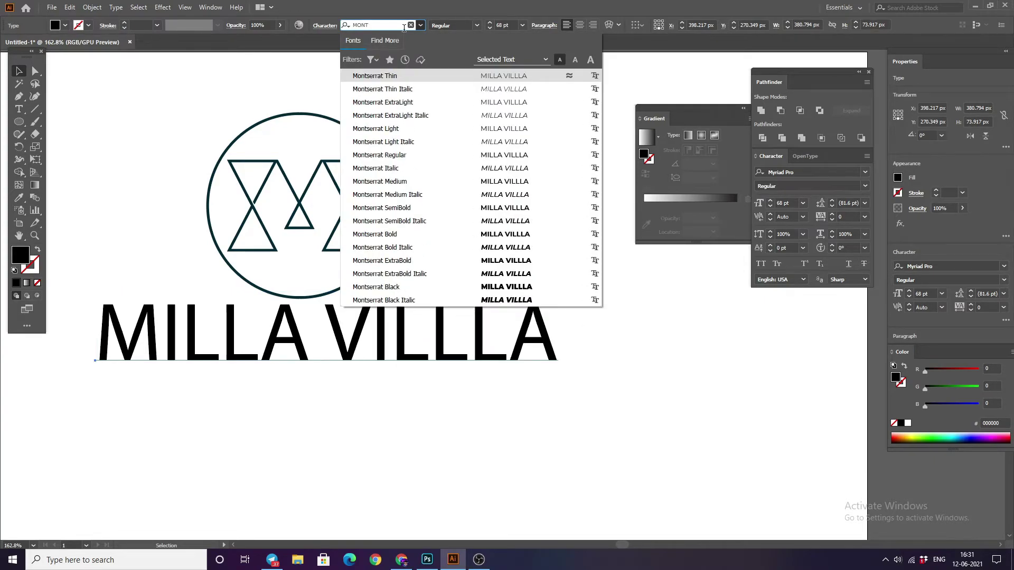
{"action": "key", "text": "BackSpace"}
{"action": "key", "text": "BackSpace"}
{"action": "key", "text": "BackSpace"}
{"action": "key", "text": "BackSpace"}
{"action": "type", "text": "ALE"}
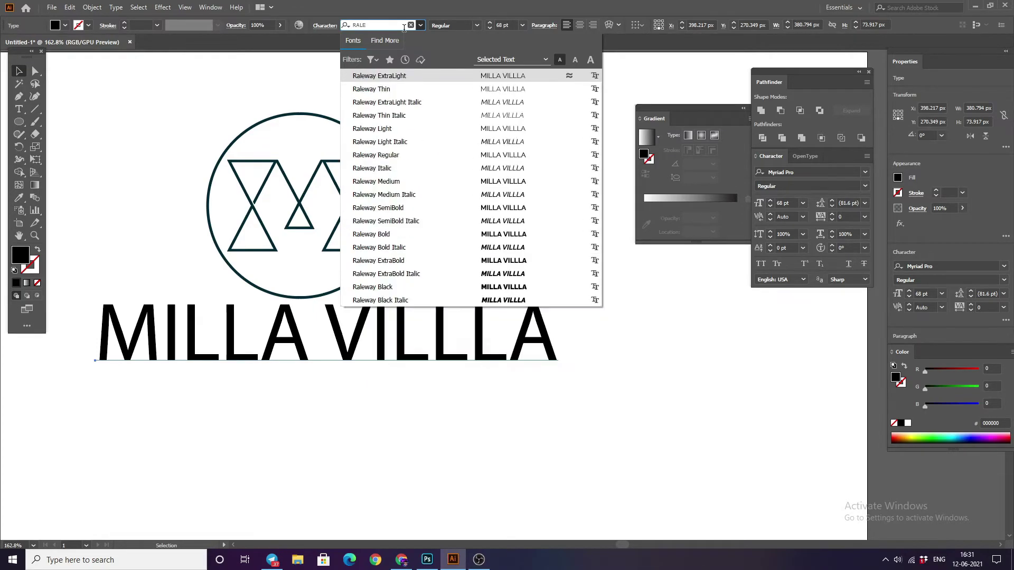
{"action": "left_click", "coordinate": [434, 233]}
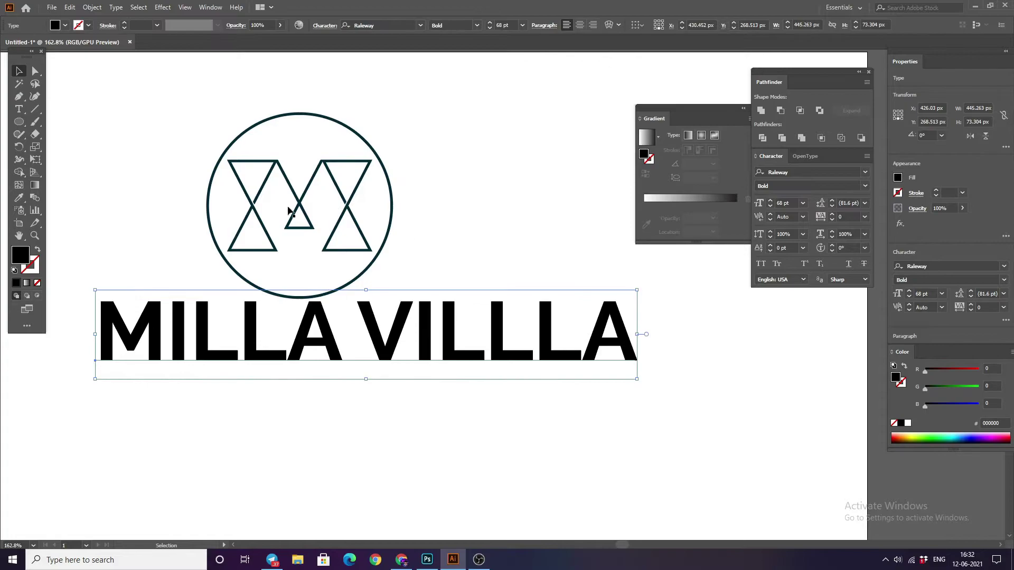
Move the name down and left, centred beneath the circle logo.
{"action": "left_click_drag", "start_coordinate": [297, 337], "coordinate": [248, 351]}
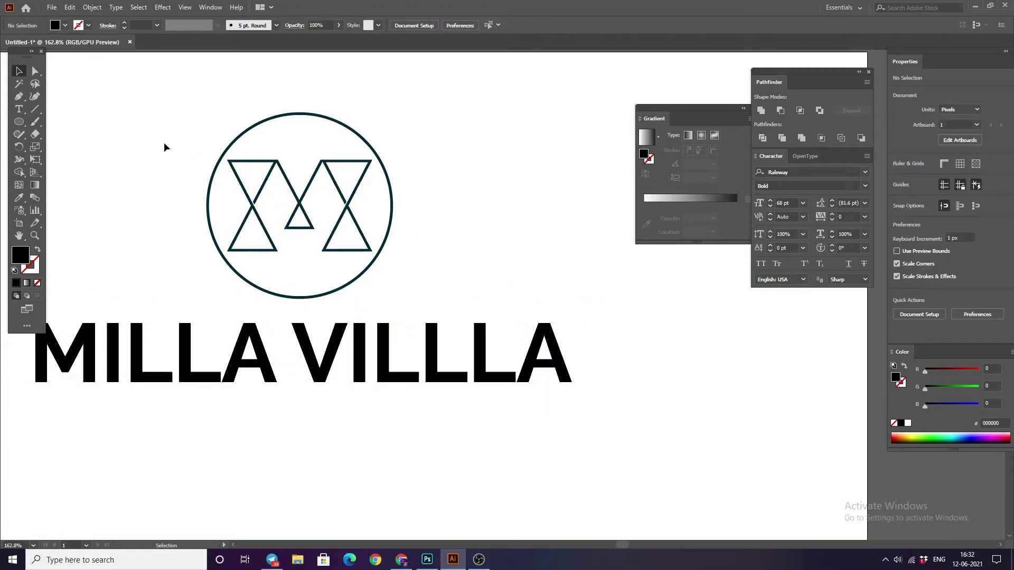
{"action": "mouse_move", "coordinate": [163, 147]}
{"action": "left_mouse_down"}
{"action": "mouse_move", "coordinate": [436, 228]}
{"action": "mouse_move", "coordinate": [520, 248]}
{"action": "mouse_move", "coordinate": [551, 241]}
{"action": "left_mouse_up"}
{"action": "left_click", "coordinate": [454, 208]}
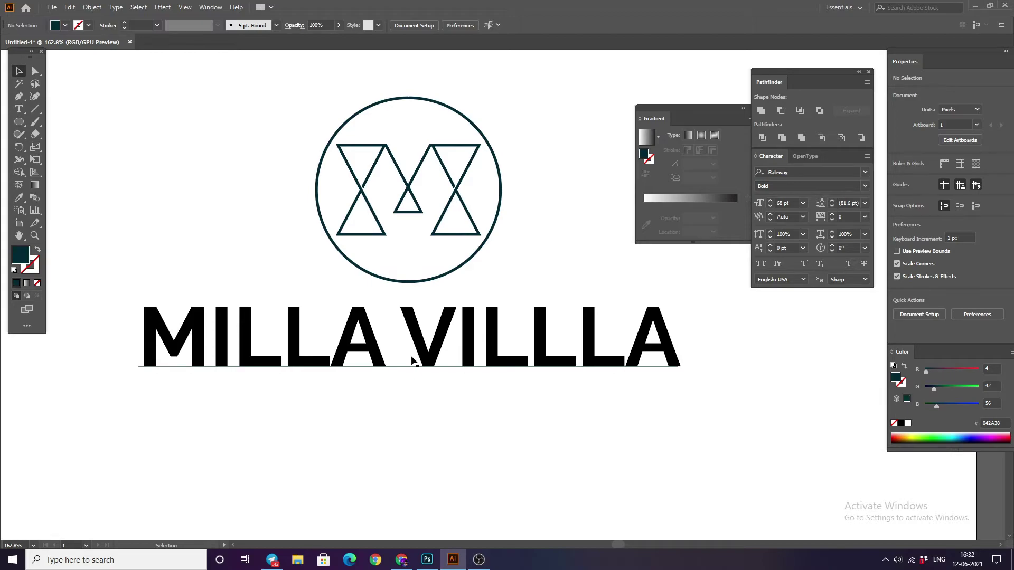
Correct VILLLA to MILLA VILLA and centre the name under the logo.
{"action": "double_click", "coordinate": [577, 342]}
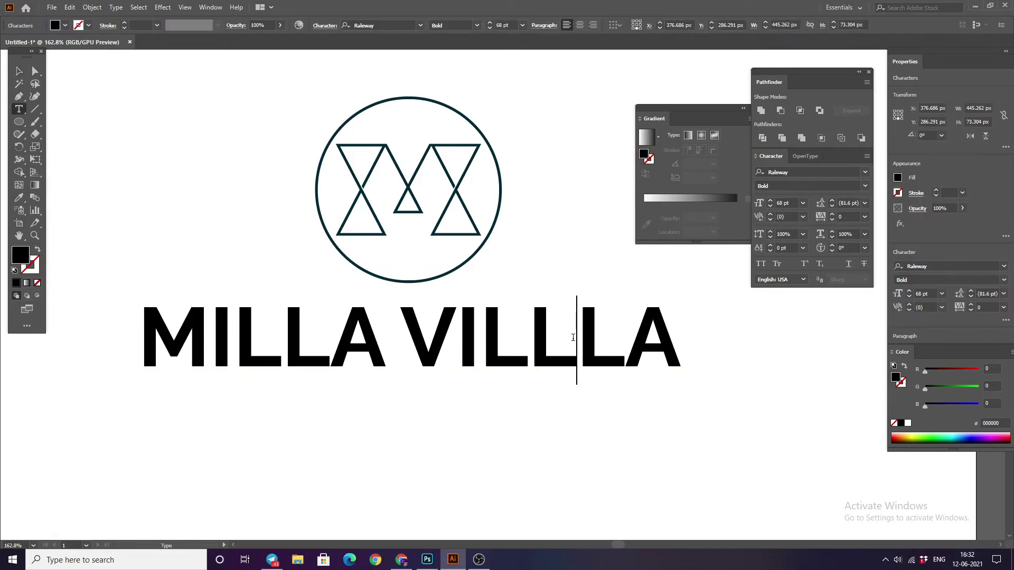
{"action": "key", "text": "BackSpace"}
{"action": "left_click", "coordinate": [19, 71]}
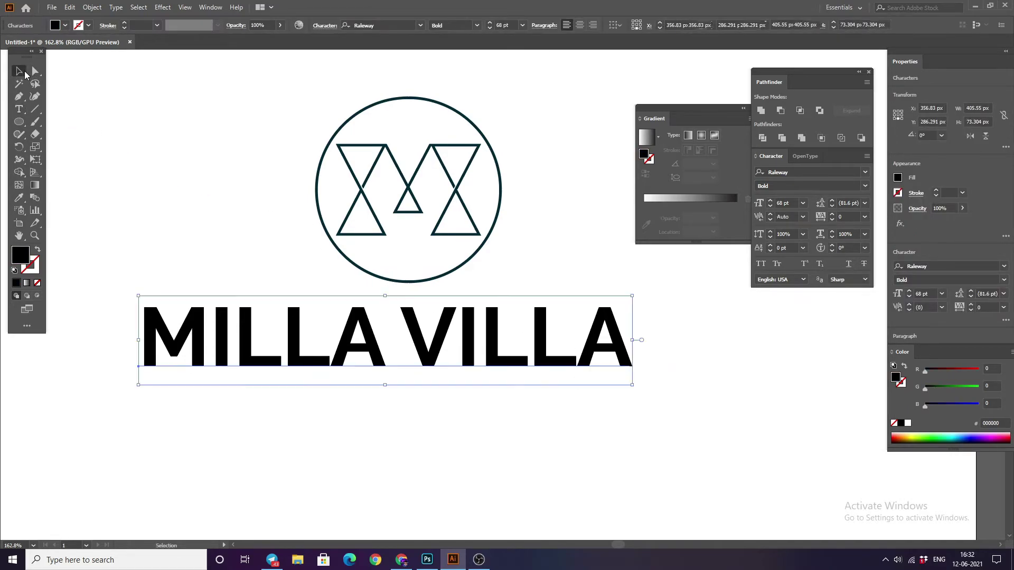
{"action": "mouse_move", "coordinate": [291, 328]}
{"action": "left_mouse_down"}
{"action": "mouse_move", "coordinate": [365, 341]}
{"action": "mouse_move", "coordinate": [343, 140]}
{"action": "mouse_move", "coordinate": [359, 124]}
{"action": "left_mouse_up"}
{"action": "scroll", "coordinate": [342, 70], "scroll_direction": "down", "scroll_amount": 5}
{"action": "scroll", "coordinate": [342, 70], "scroll_direction": "up", "scroll_amount": 1}
{"action": "scroll", "coordinate": [331, 109], "scroll_direction": "up", "scroll_amount": 5}
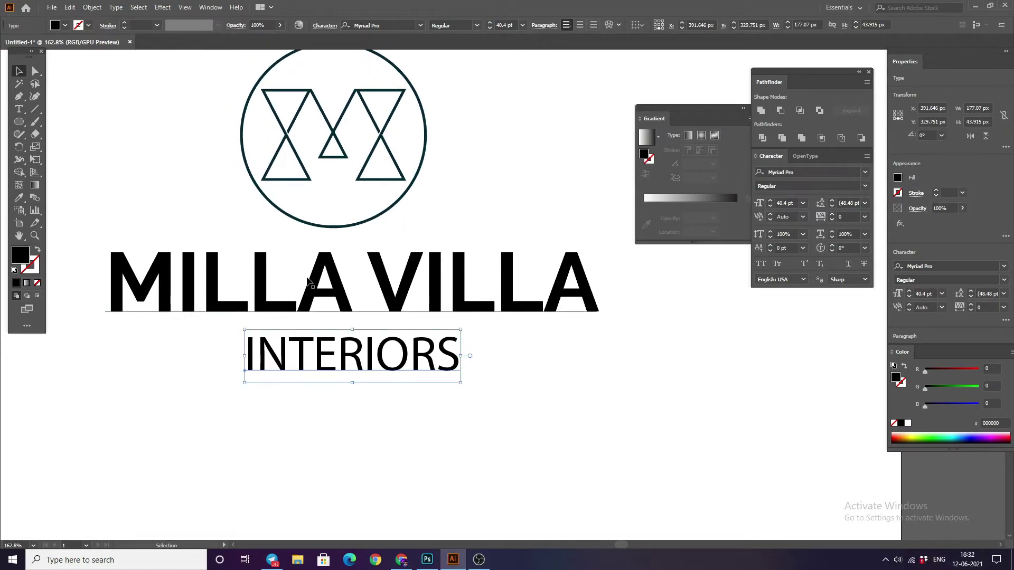
Shrink INTERIORS to about 28 pt, set tracking 250, and centre it beneath MILLA VILLA.
{"action": "left_click", "coordinate": [144, 154]}
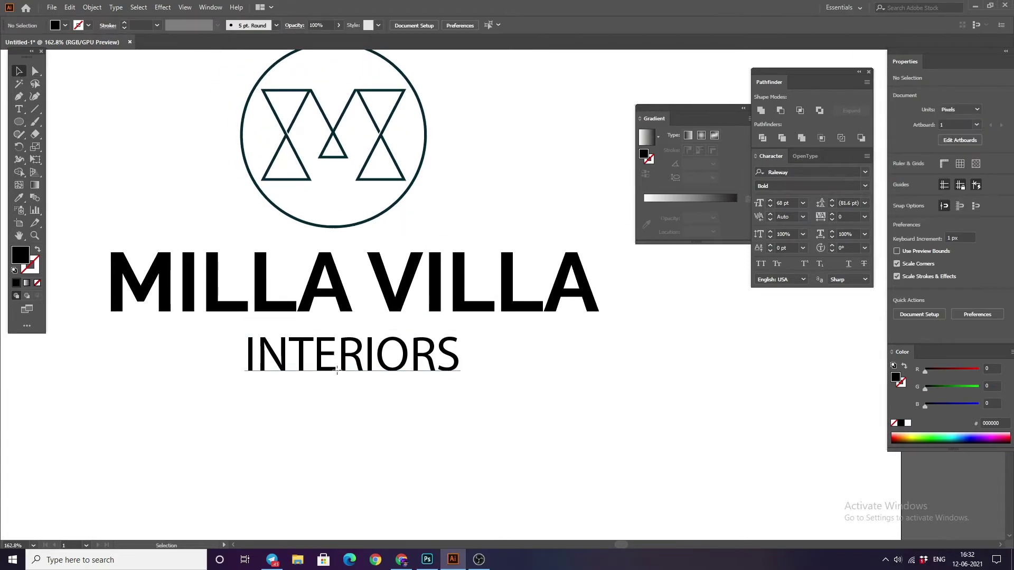
{"action": "left_click_drag", "start_coordinate": [343, 356], "coordinate": [341, 351]}
{"action": "left_click_drag", "start_coordinate": [457, 379], "coordinate": [392, 362]}
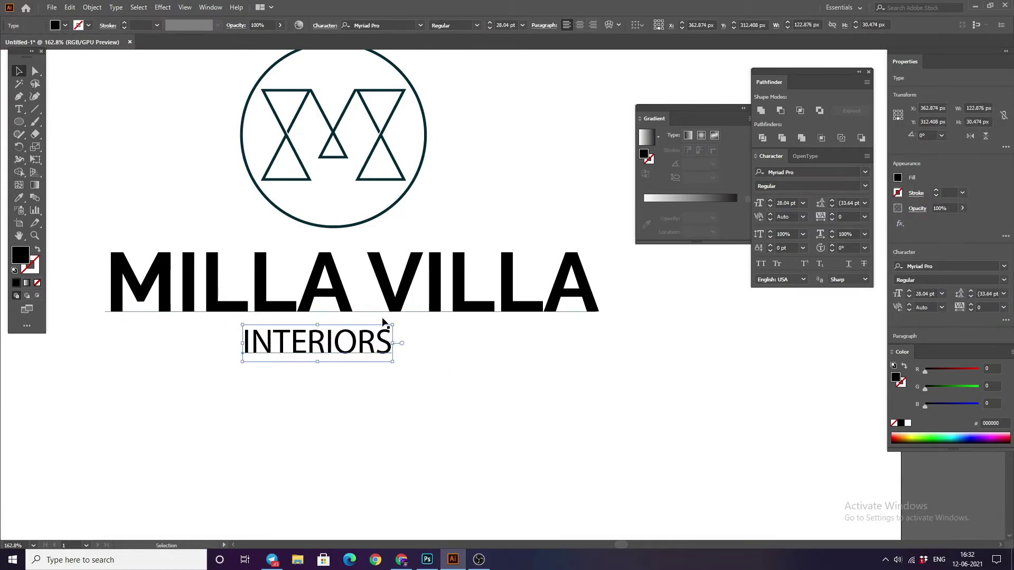
{"action": "left_click", "coordinate": [831, 216]}
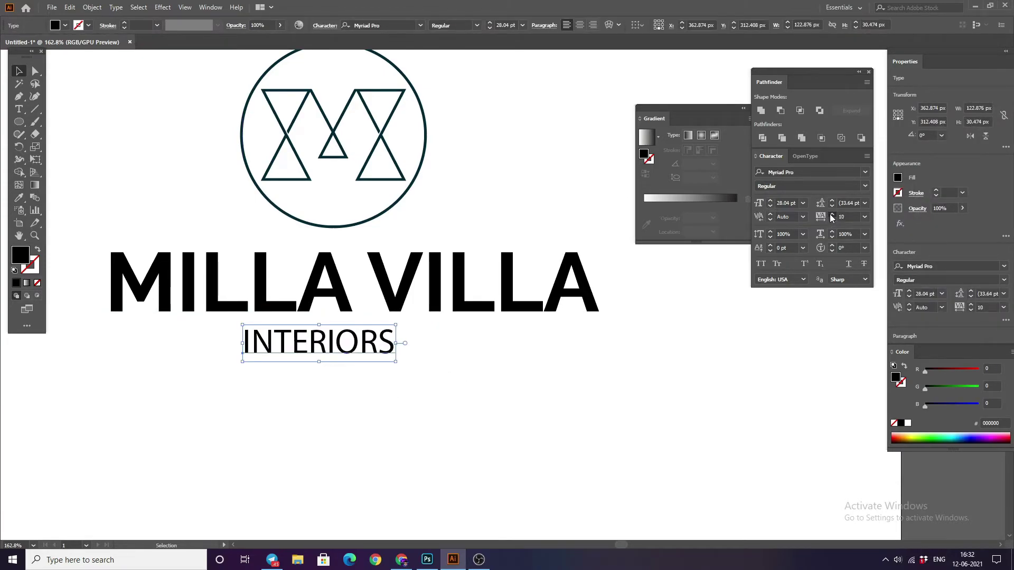
{"action": "left_click_drag", "start_coordinate": [831, 217], "coordinate": [831, 216]}
{"action": "type", "text": "250"}
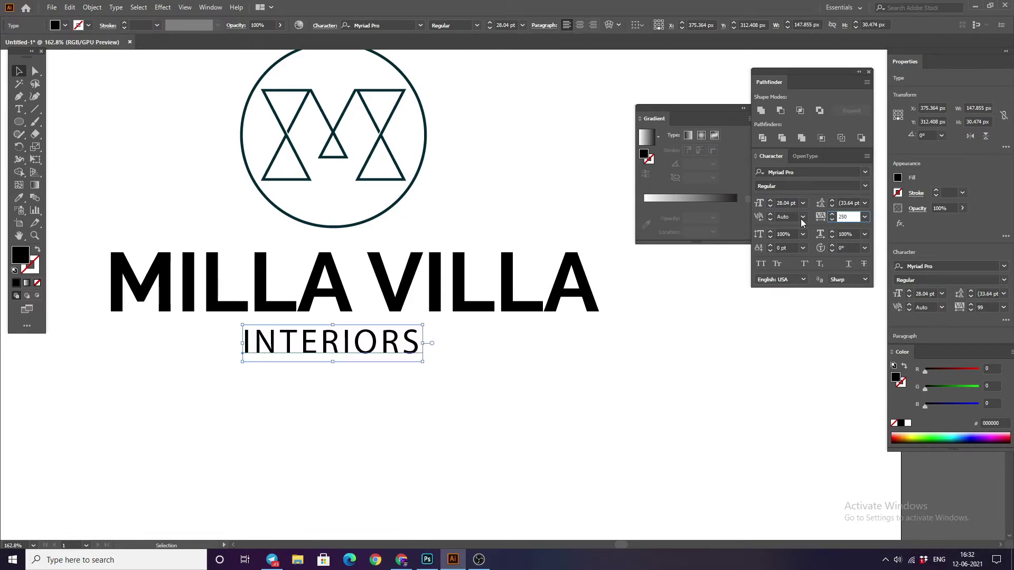
{"action": "key", "text": "Return"}
{"action": "left_click", "coordinate": [532, 224]}
{"action": "left_click_drag", "start_coordinate": [370, 349], "coordinate": [350, 346]}
Set INTERIORS to Raleway Medium and zoom out to see the whole artboard.
{"action": "left_click", "coordinate": [390, 25]}
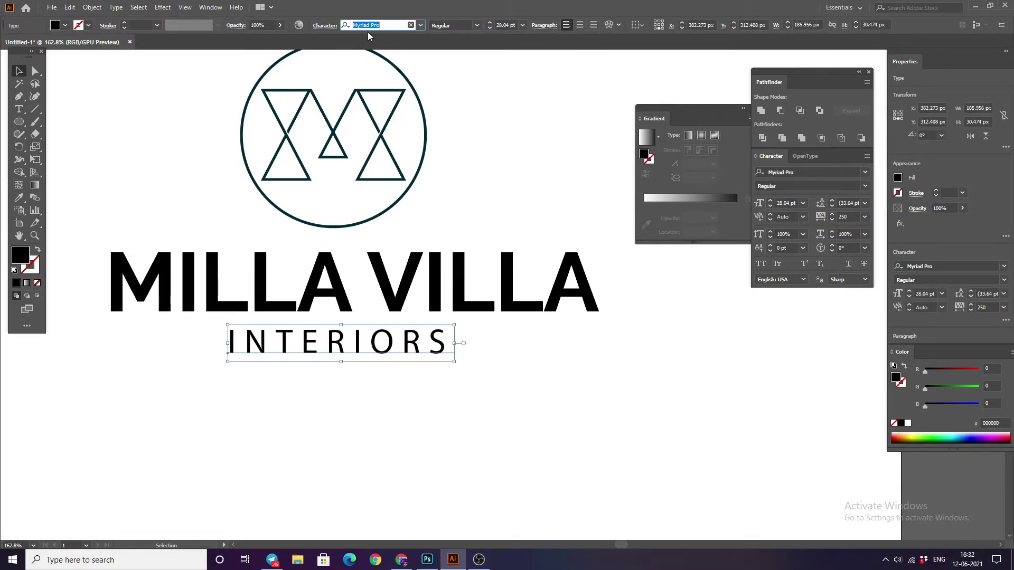
{"action": "type", "text": "RALEW"}
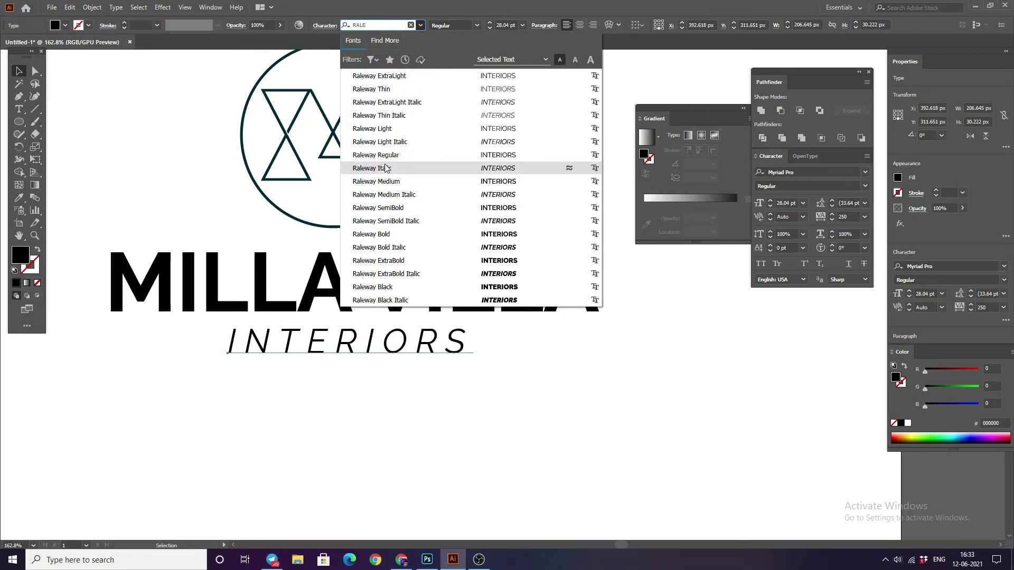
{"action": "left_click", "coordinate": [383, 181]}
{"action": "left_click", "coordinate": [306, 393]}
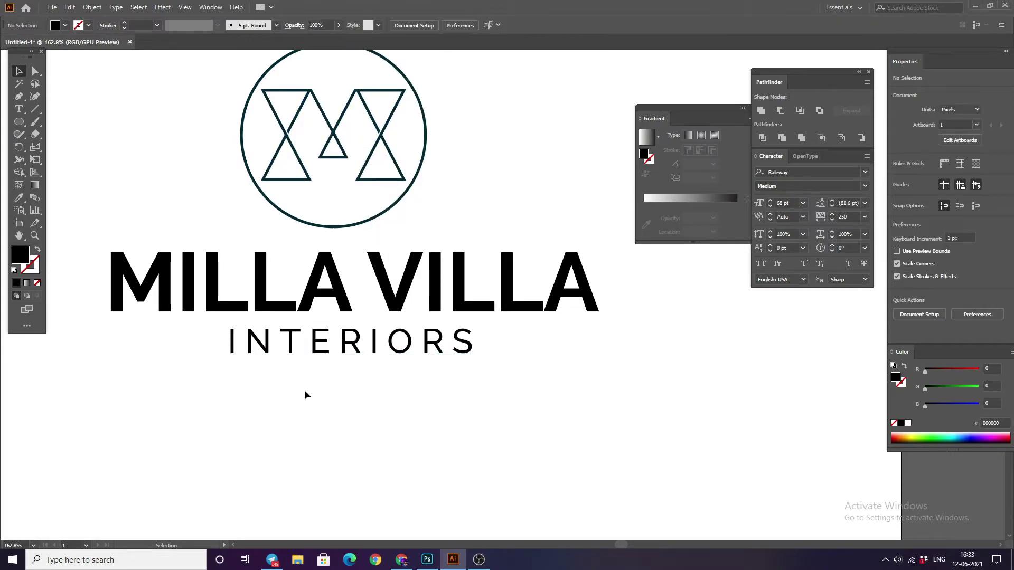
{"action": "key", "text": "z"}
{"action": "left_click_drag", "start_coordinate": [348, 387], "coordinate": [235, 355]}
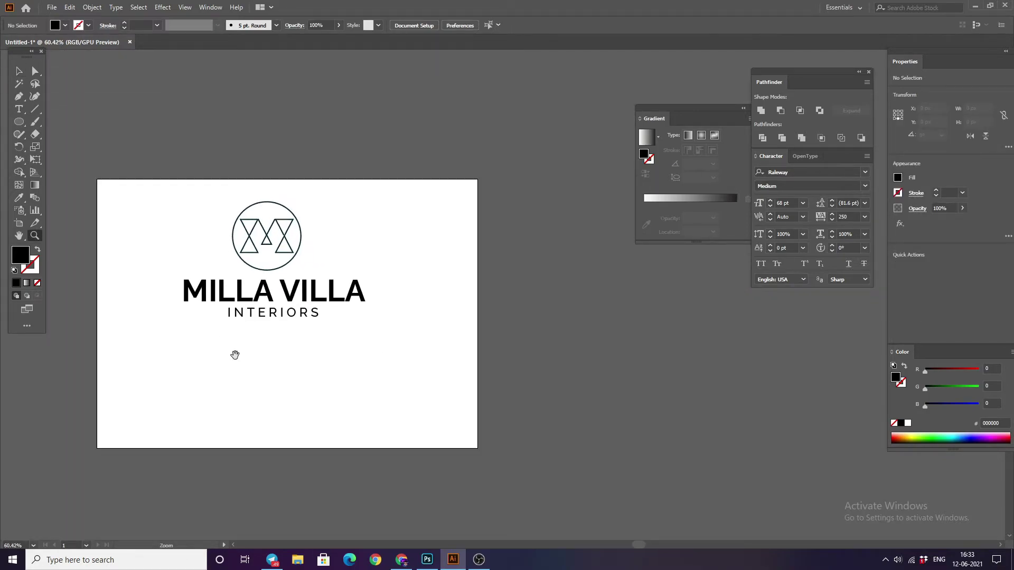
Enlarge the whole logo and reposition it on the artboard.
{"action": "left_click", "coordinate": [19, 71]}
{"action": "left_click_drag", "start_coordinate": [177, 195], "coordinate": [391, 343]}
{"action": "mouse_move", "coordinate": [370, 309]}
{"action": "left_mouse_down"}
{"action": "mouse_move", "coordinate": [360, 347]}
{"action": "mouse_move", "coordinate": [441, 418]}
{"action": "left_mouse_up"}
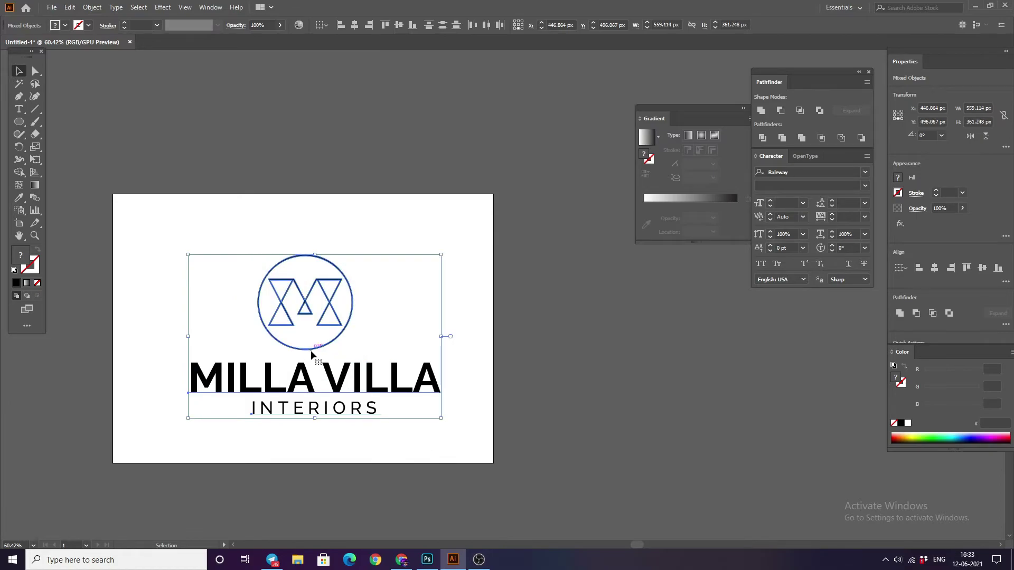
{"action": "left_click_drag", "start_coordinate": [310, 351], "coordinate": [302, 342]}
{"action": "left_click", "coordinate": [355, 271]}
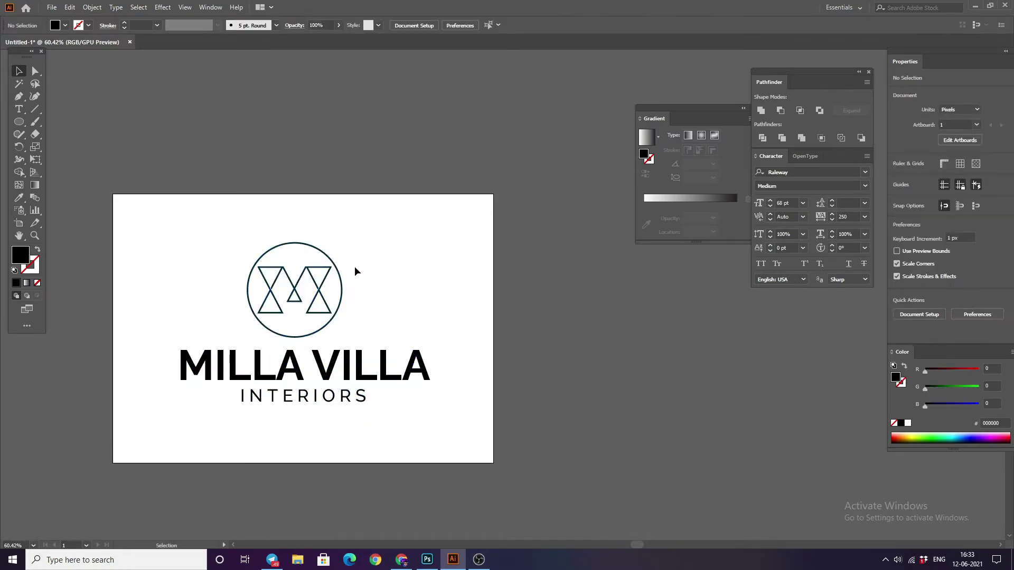
Nudge MILLA VILLA slightly left and select both MILLA VILLA and INTERIORS together.
{"action": "left_click", "coordinate": [260, 302]}
{"action": "left_click", "coordinate": [417, 328]}
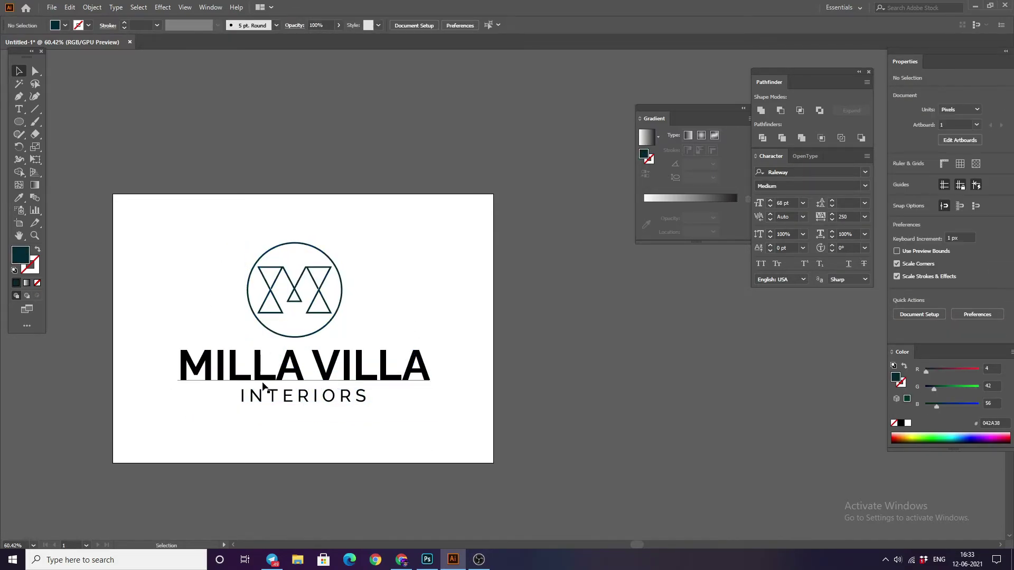
{"action": "left_click_drag", "start_coordinate": [263, 387], "coordinate": [258, 387]}
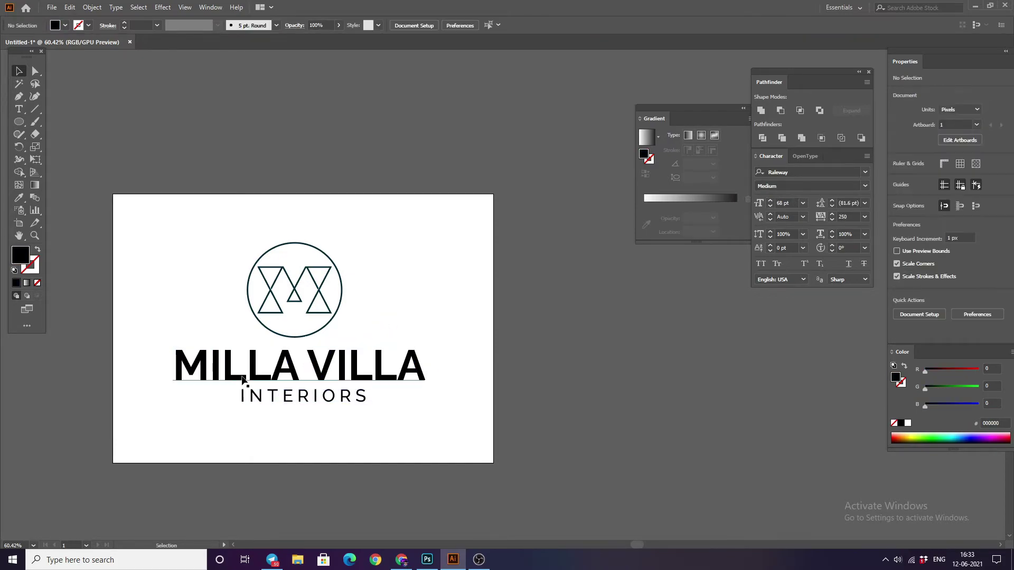
{"action": "left_click", "coordinate": [242, 381]}
{"action": "left_click", "coordinate": [222, 403]}
{"action": "left_click", "coordinate": [235, 377]}
{"action": "left_click", "coordinate": [240, 398], "text": "shift"}
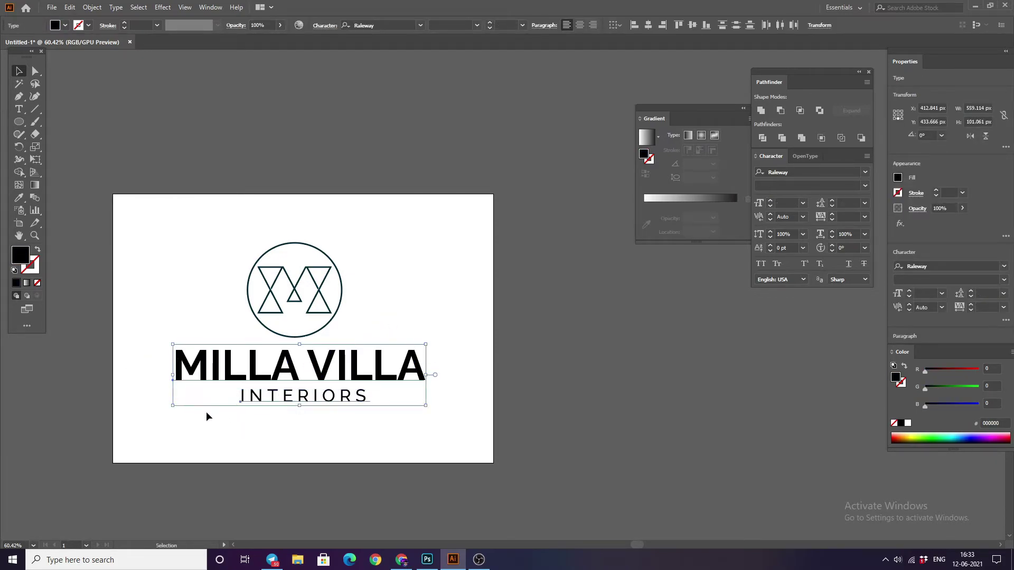
{"action": "left_click", "coordinate": [92, 7]}
Expand the text into shapes, group it with the circle, and centre everything horizontally.
{"action": "left_click", "coordinate": [106, 130]}
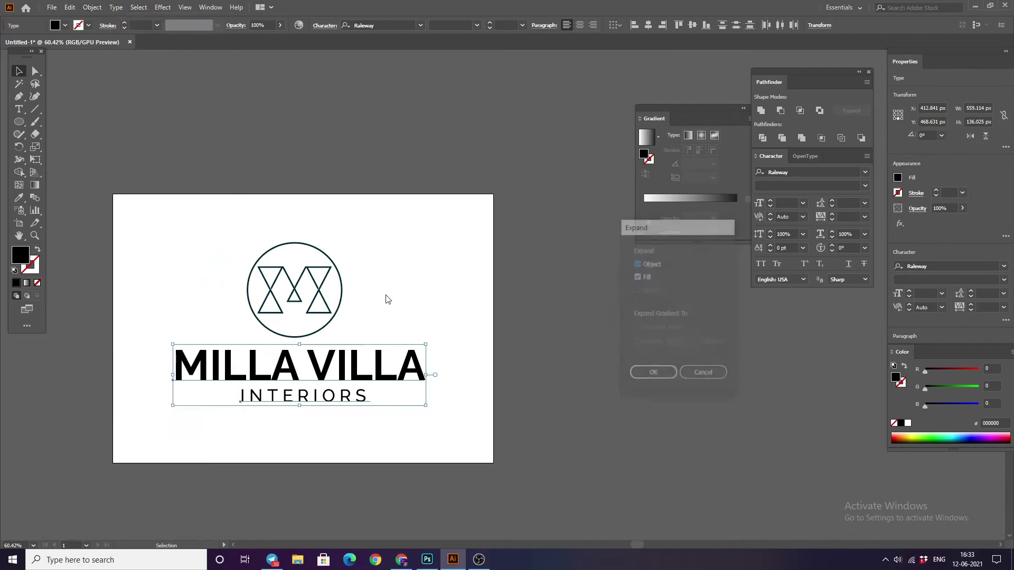
{"action": "key", "text": "Return"}
{"action": "left_click_drag", "start_coordinate": [323, 172], "coordinate": [371, 459]}
{"action": "key", "text": "ctrl+g"}
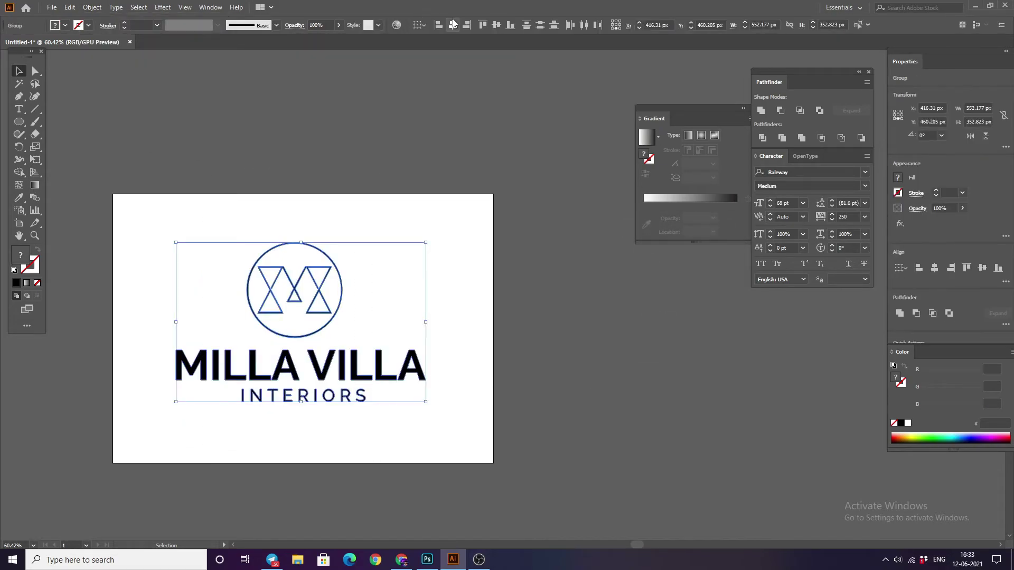
{"action": "left_click", "coordinate": [453, 24]}
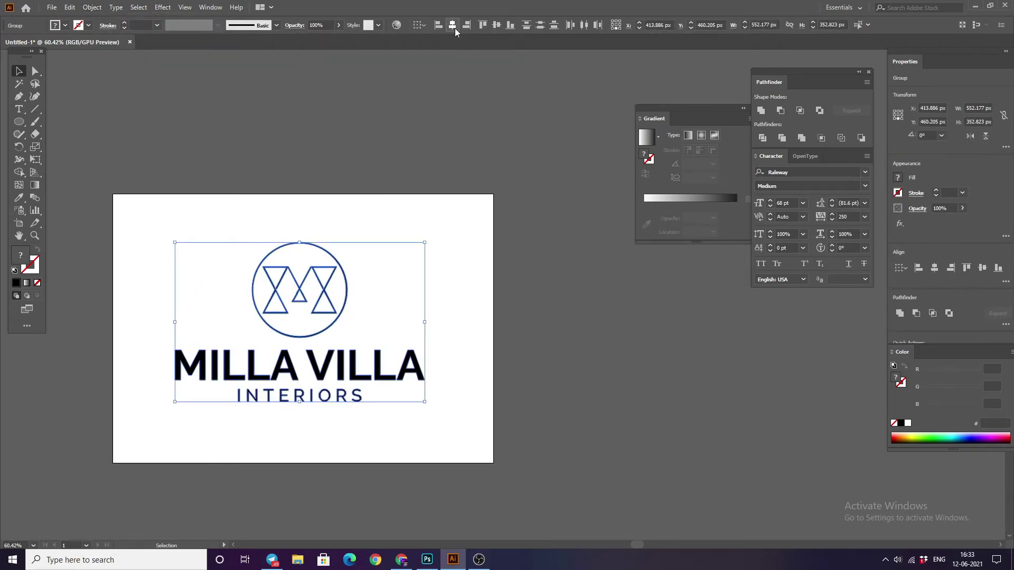
{"action": "left_click", "coordinate": [538, 25]}
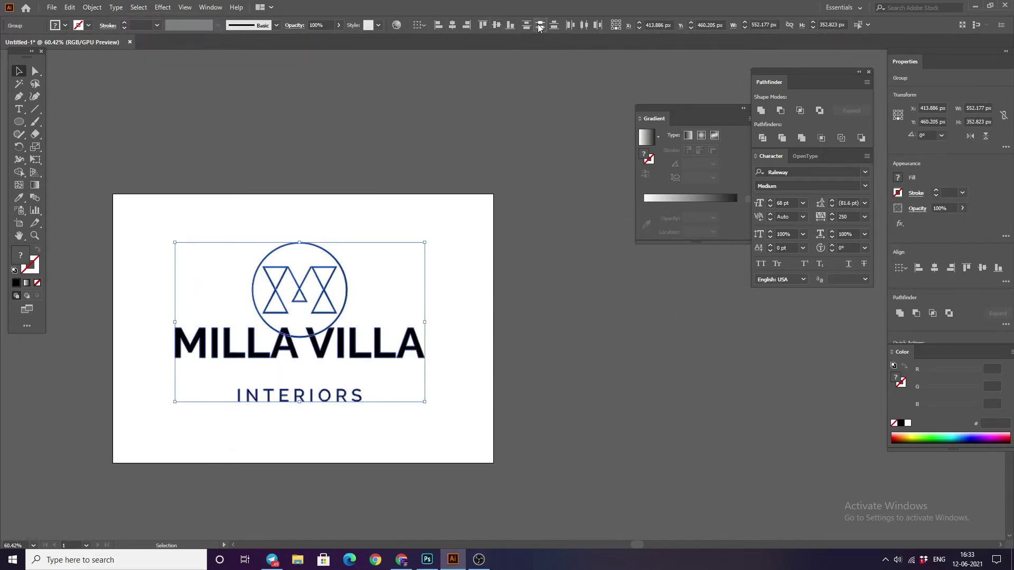
Move MILLA VILLA down below the circle and shift the whole logo up.
{"action": "left_click", "coordinate": [378, 284]}
{"action": "left_click_drag", "start_coordinate": [347, 356], "coordinate": [350, 375]}
{"action": "left_click", "coordinate": [185, 241]}
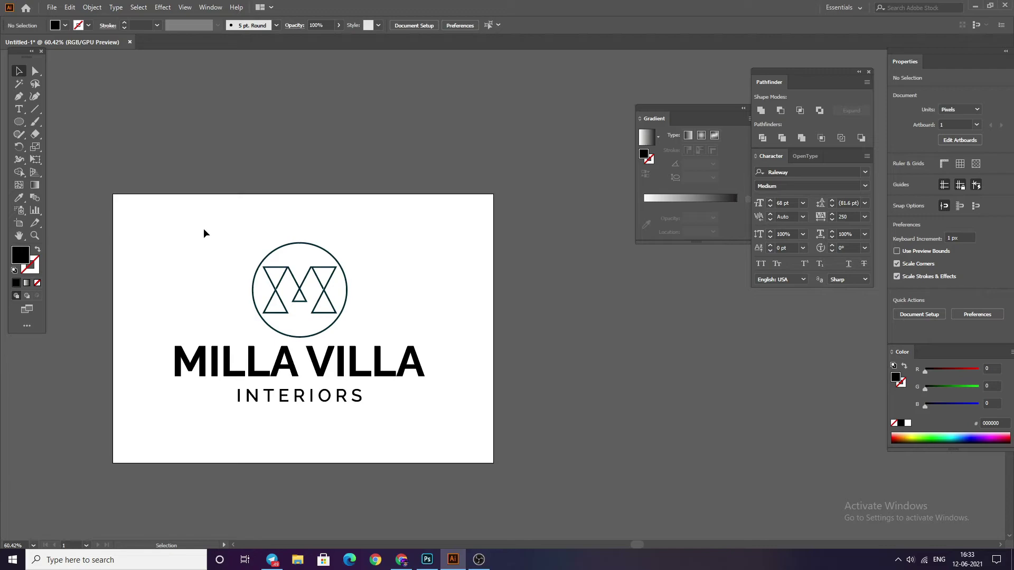
{"action": "scroll", "coordinate": [204, 217], "scroll_direction": "down", "scroll_amount": 2}
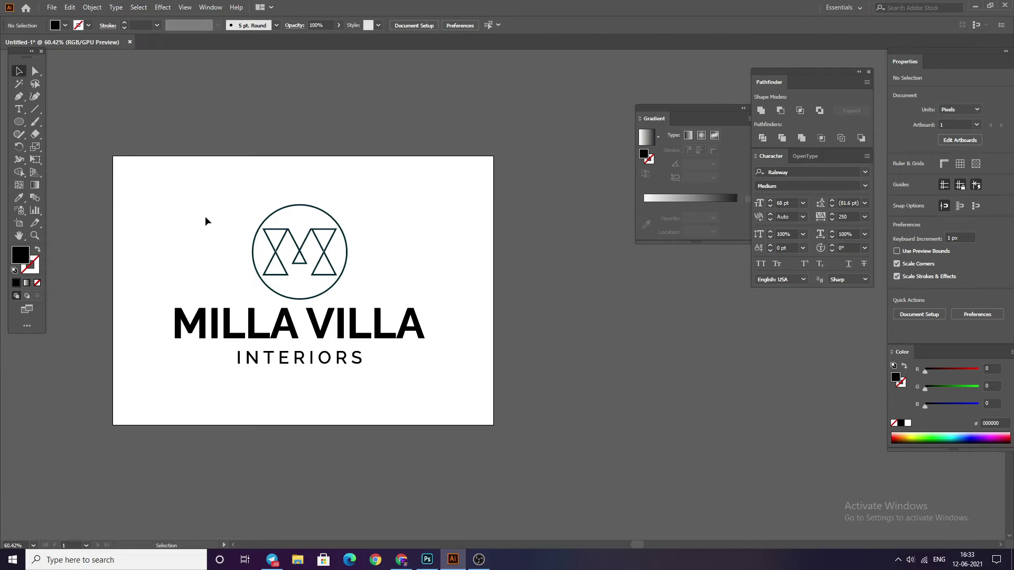
{"action": "scroll", "coordinate": [205, 216], "scroll_direction": "down", "scroll_amount": 1}
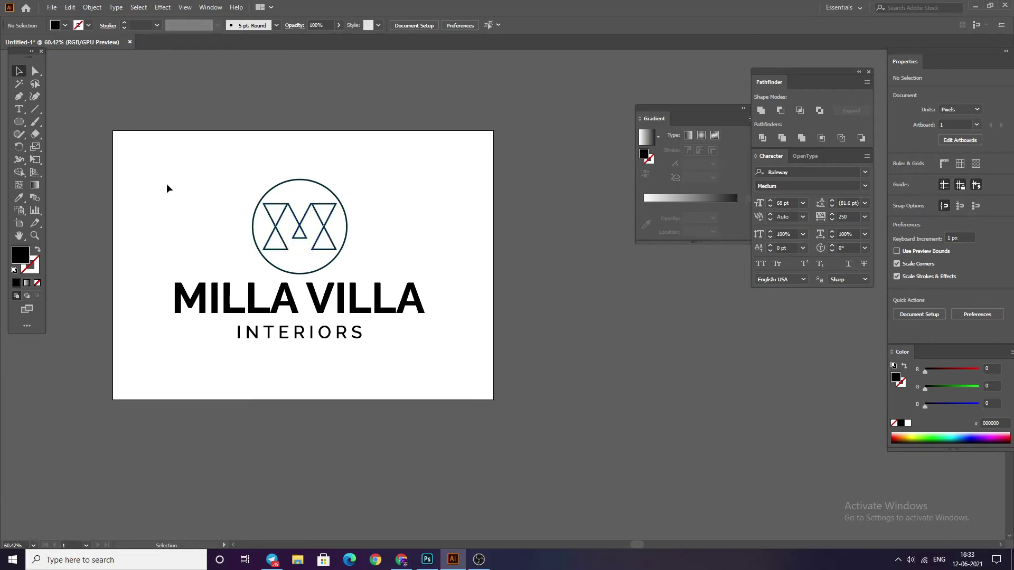
{"action": "left_click_drag", "start_coordinate": [206, 191], "coordinate": [352, 361]}
{"action": "left_click_drag", "start_coordinate": [303, 244], "coordinate": [303, 204]}
Draw a black rectangle band across the bottom of the artboard.
{"action": "left_click", "coordinate": [219, 161]}
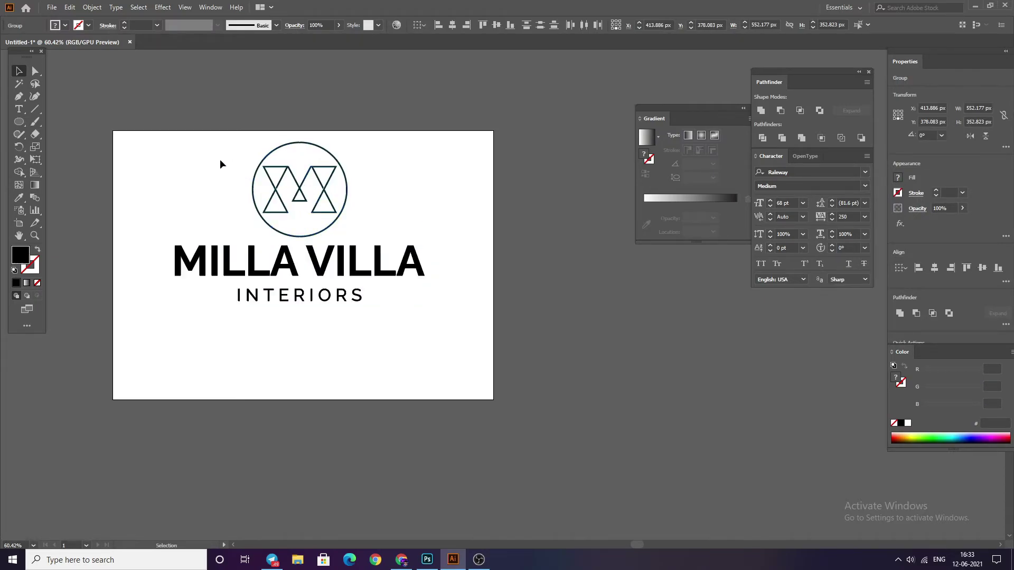
{"action": "left_click_drag", "start_coordinate": [149, 227], "coordinate": [156, 241]}
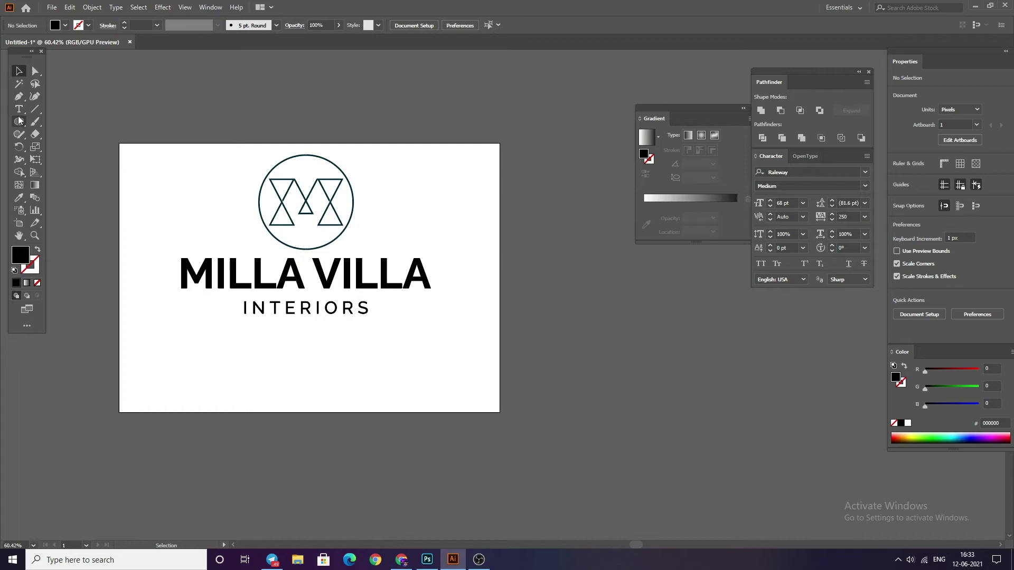
{"action": "left_click_drag", "start_coordinate": [19, 121], "coordinate": [38, 125]}
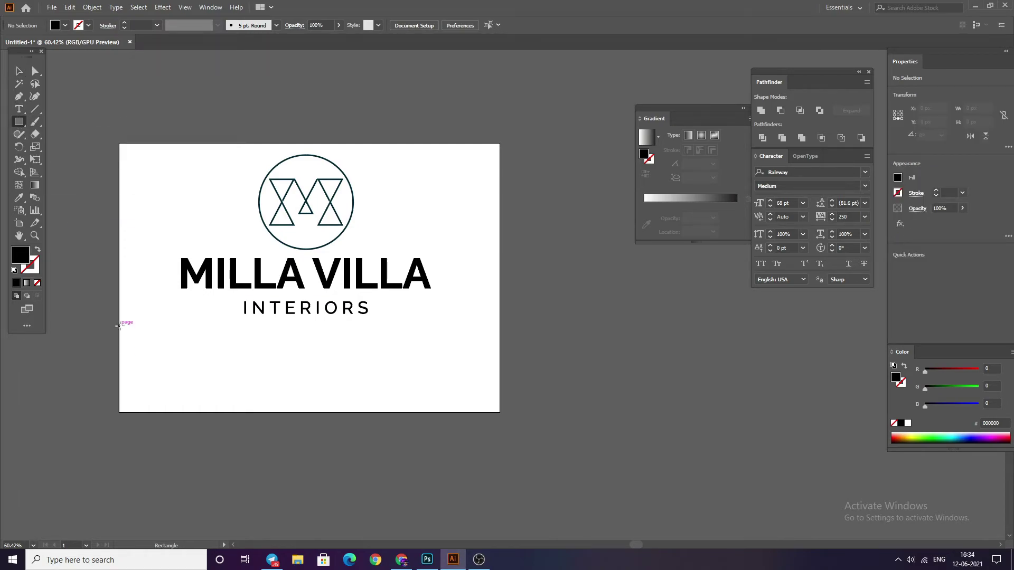
{"action": "left_click_drag", "start_coordinate": [120, 326], "coordinate": [499, 413]}
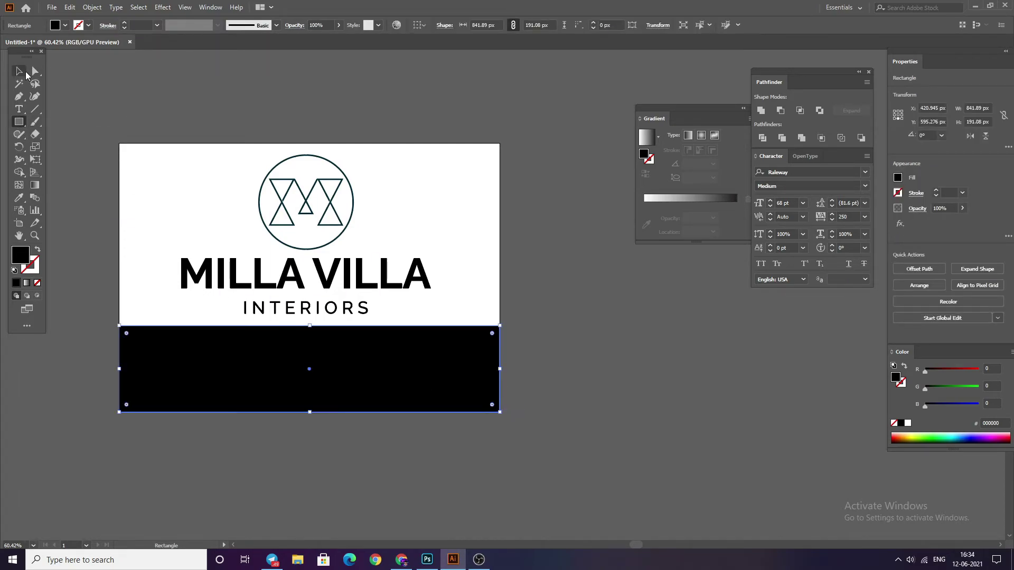
{"action": "key", "text": "ctrl+shift+a"}
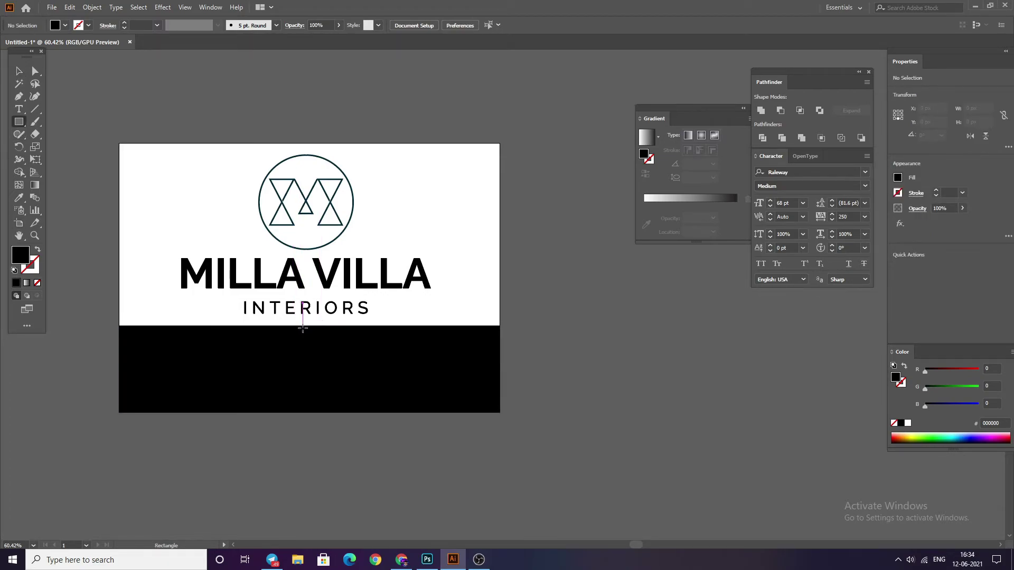
Draw a rectangle over the band's right half and fill it with orange #FF5500.
{"action": "left_click_drag", "start_coordinate": [304, 326], "coordinate": [500, 411]}
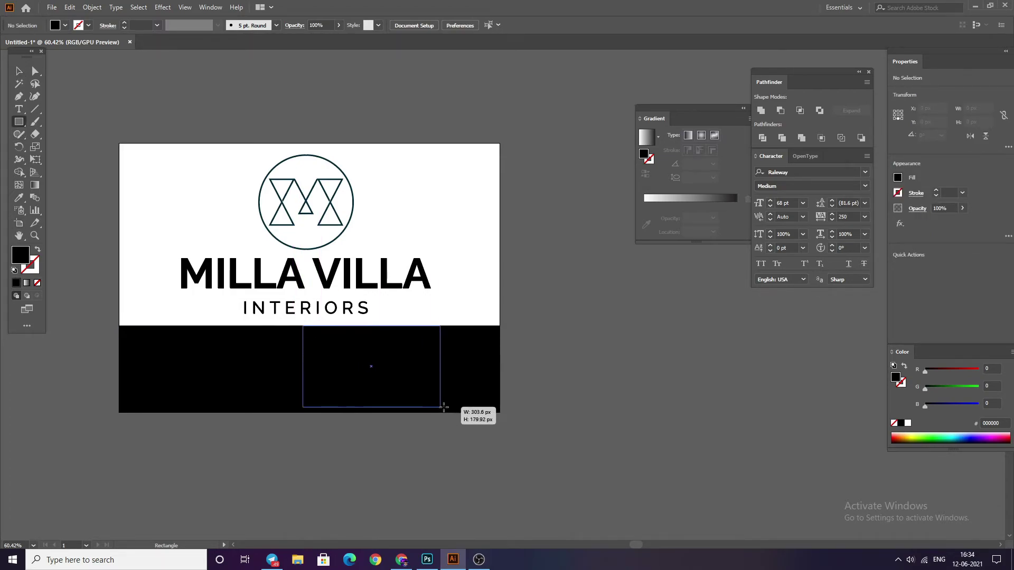
{"action": "left_click", "coordinate": [18, 71]}
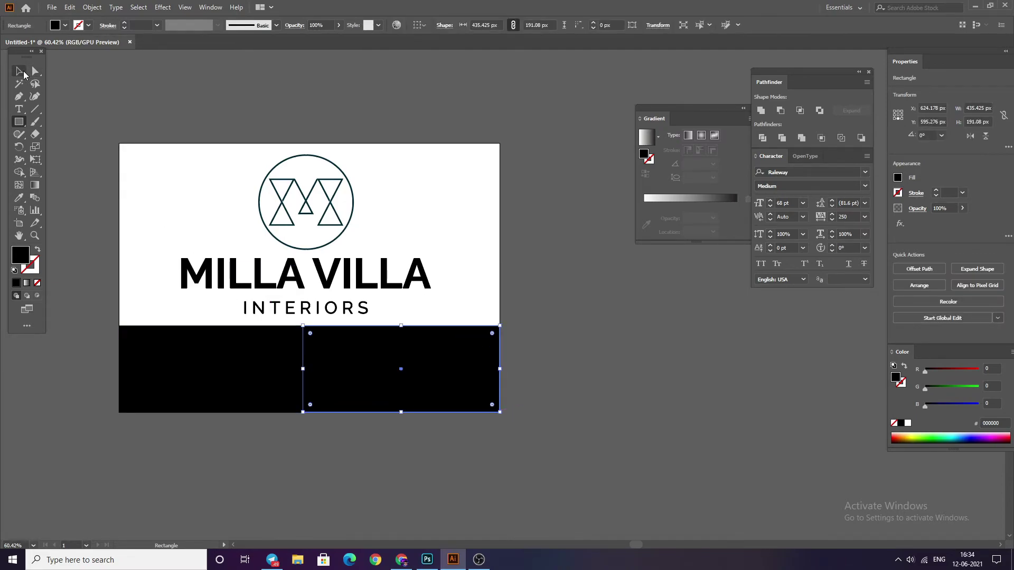
{"action": "double_click", "coordinate": [21, 255]}
{"action": "left_click", "coordinate": [692, 316]}
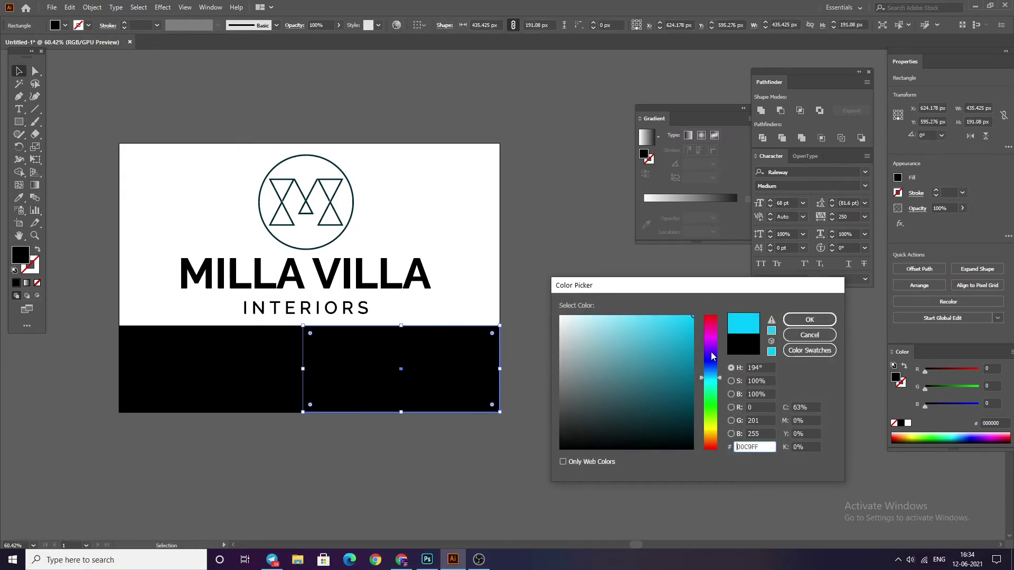
{"action": "left_click_drag", "start_coordinate": [711, 377], "coordinate": [713, 445]}
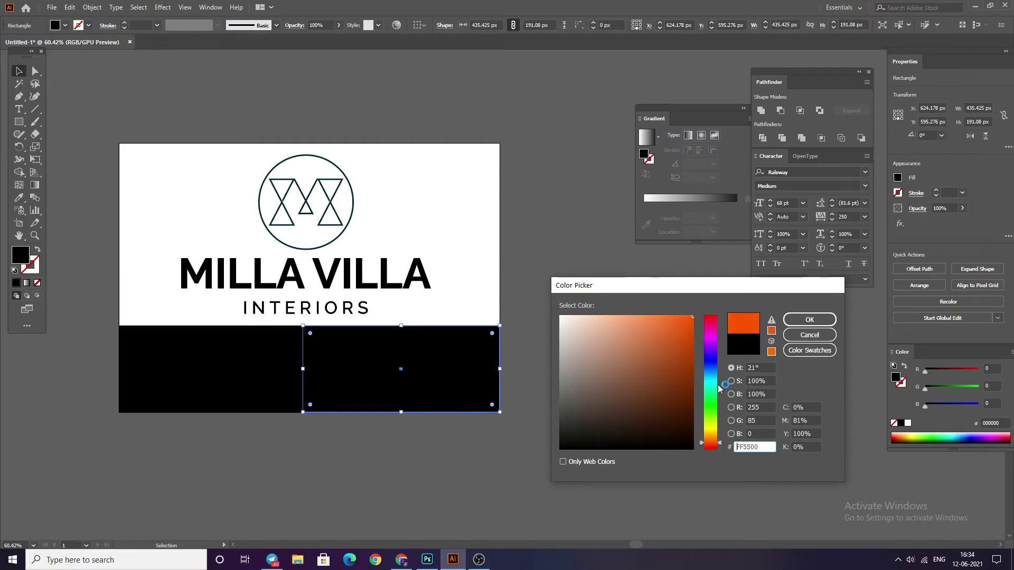
{"action": "key", "text": "Return"}
{"action": "left_click", "coordinate": [529, 310]}
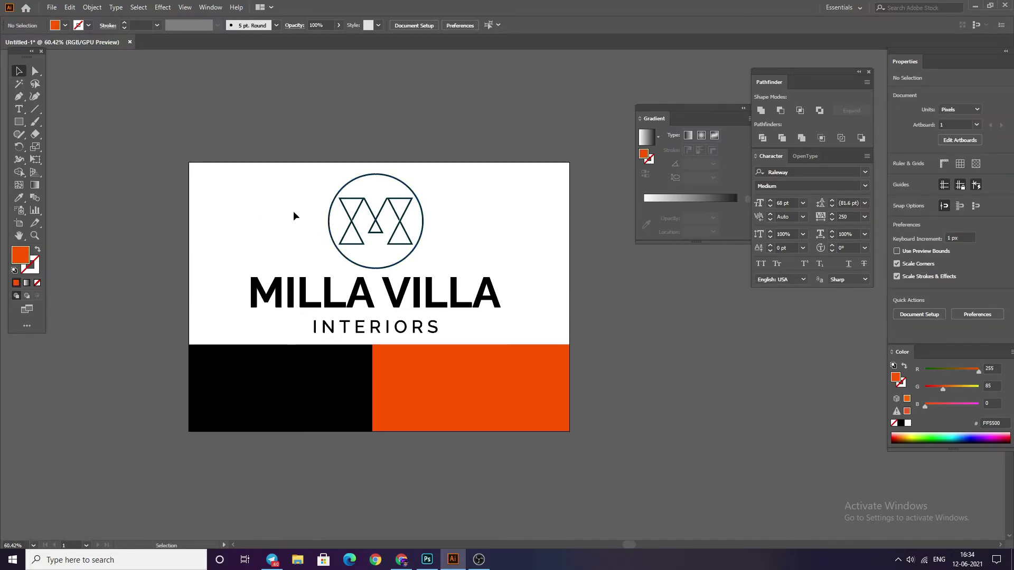
Duplicate the logo onto the black panel, shrink it, and fill it white.
{"action": "left_click", "coordinate": [353, 231]}
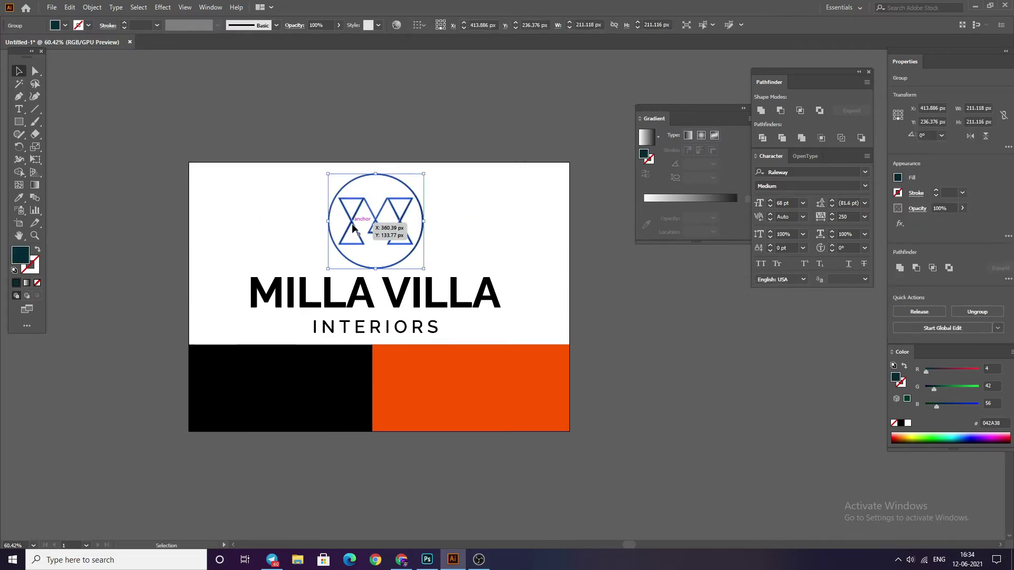
{"action": "left_click_drag", "start_coordinate": [353, 231], "coordinate": [264, 405]}
{"action": "left_click_drag", "start_coordinate": [336, 447], "coordinate": [279, 391]}
{"action": "double_click", "coordinate": [20, 263]}
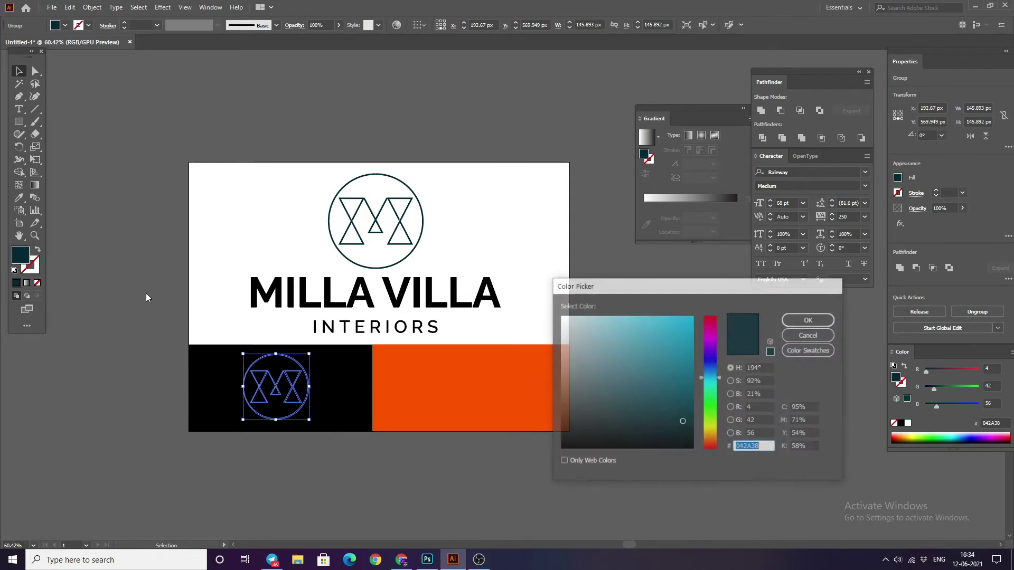
{"action": "left_click", "coordinate": [808, 320]}
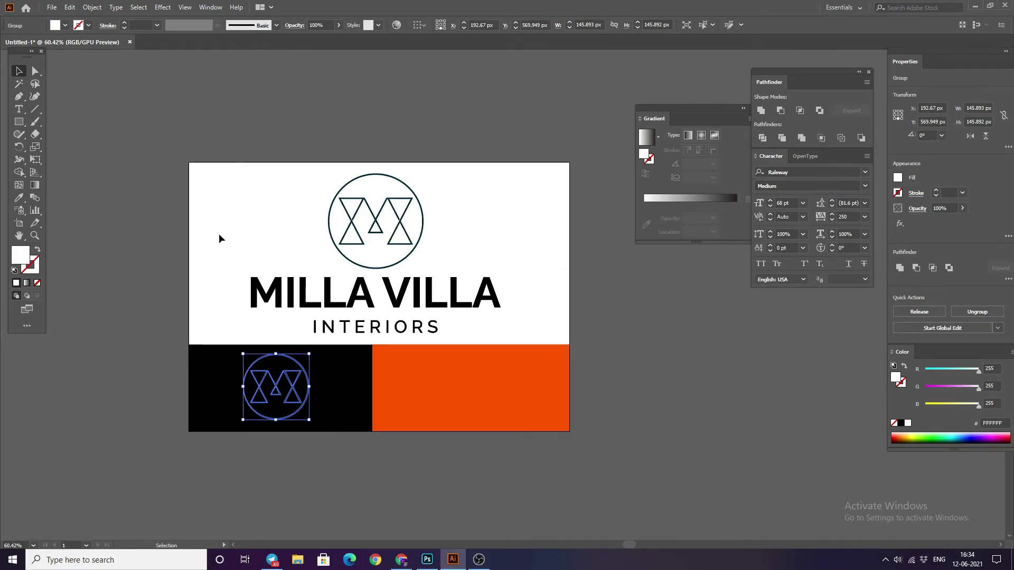
Bring the white emblem copy to front, shrink it to about 123 px, and position it inside the black panel.
{"action": "right_click", "coordinate": [253, 391]}
{"action": "left_click", "coordinate": [417, 337]}
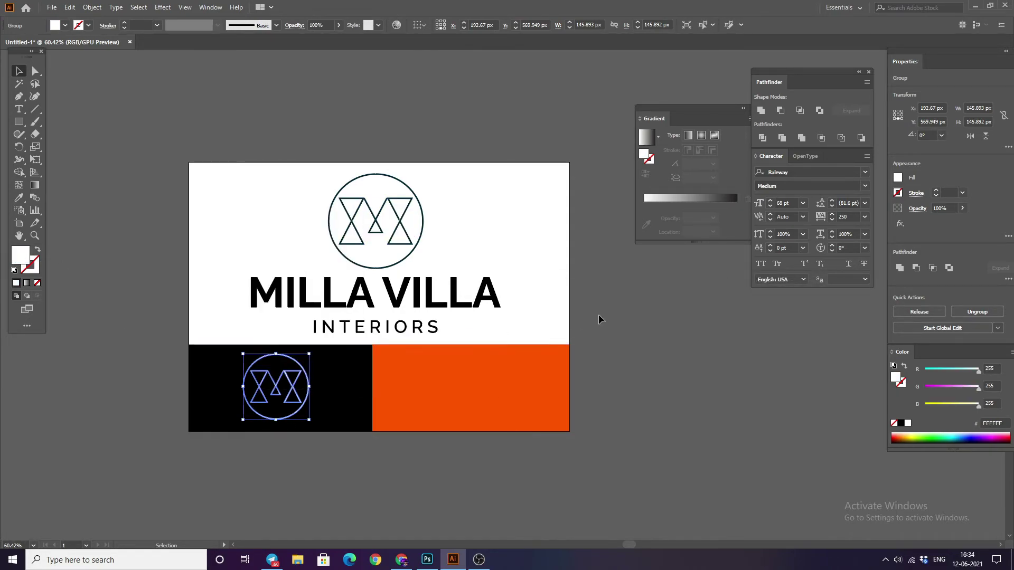
{"action": "left_click", "coordinate": [598, 315]}
{"action": "left_click", "coordinate": [165, 409]}
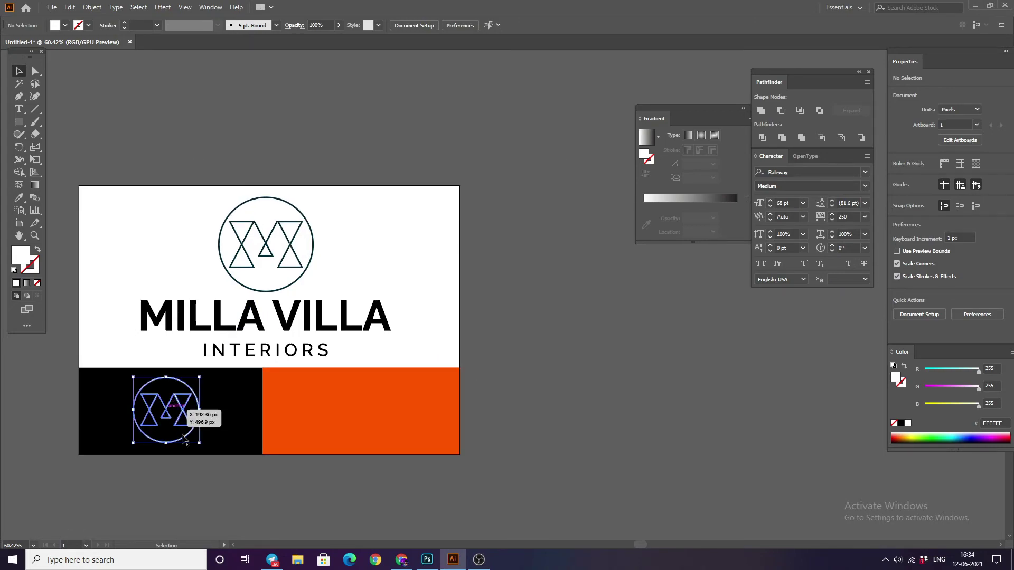
{"action": "mouse_move", "coordinate": [198, 442]}
{"action": "left_mouse_down"}
{"action": "mouse_move", "coordinate": [162, 407]}
{"action": "mouse_move", "coordinate": [163, 420]}
{"action": "left_mouse_up"}
{"action": "left_click", "coordinate": [164, 456]}
Sample colours from the artwork onto the top circle emblem with the Eyedropper.
{"action": "left_click", "coordinate": [311, 246]}
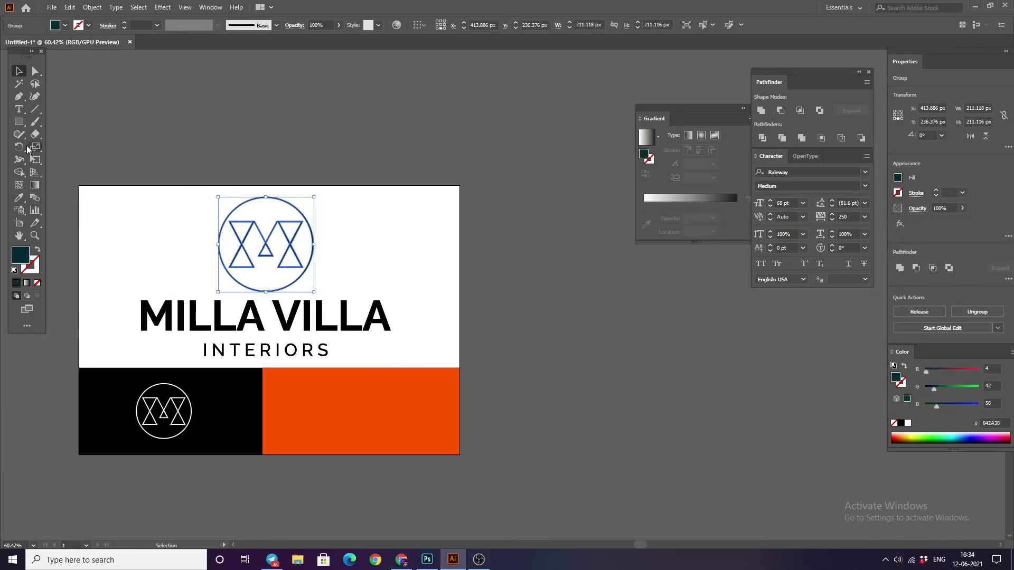
{"action": "left_click", "coordinate": [18, 198]}
{"action": "left_click", "coordinate": [359, 412]}
{"action": "left_click", "coordinate": [90, 160]}
{"action": "key", "text": "v"}
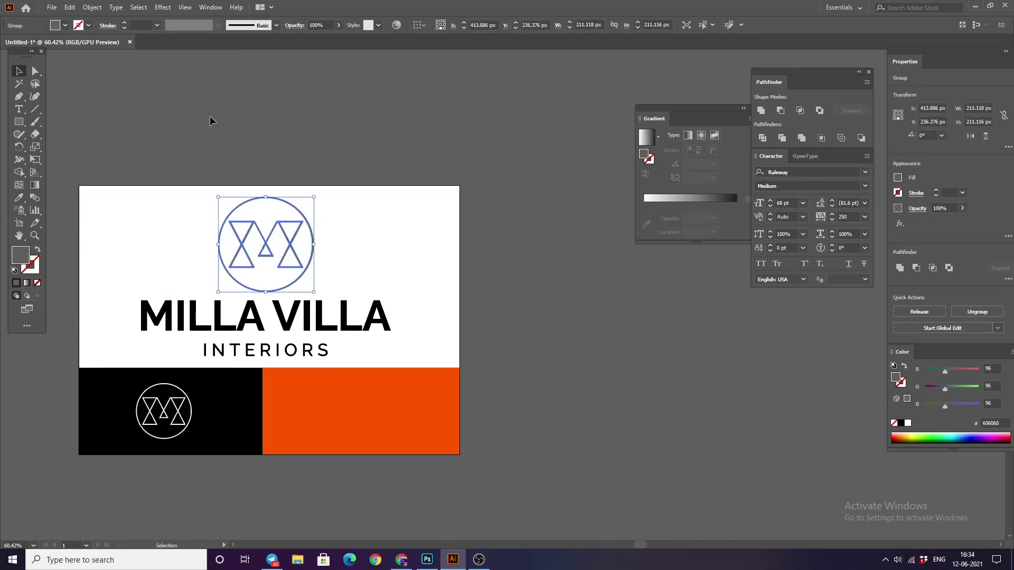
{"action": "left_click", "coordinate": [70, 234]}
Colour the top emblem and INTERIORS orange by sampling the orange panel.
{"action": "left_click", "coordinate": [242, 244]}
{"action": "key", "text": "i"}
{"action": "left_click", "coordinate": [414, 415]}
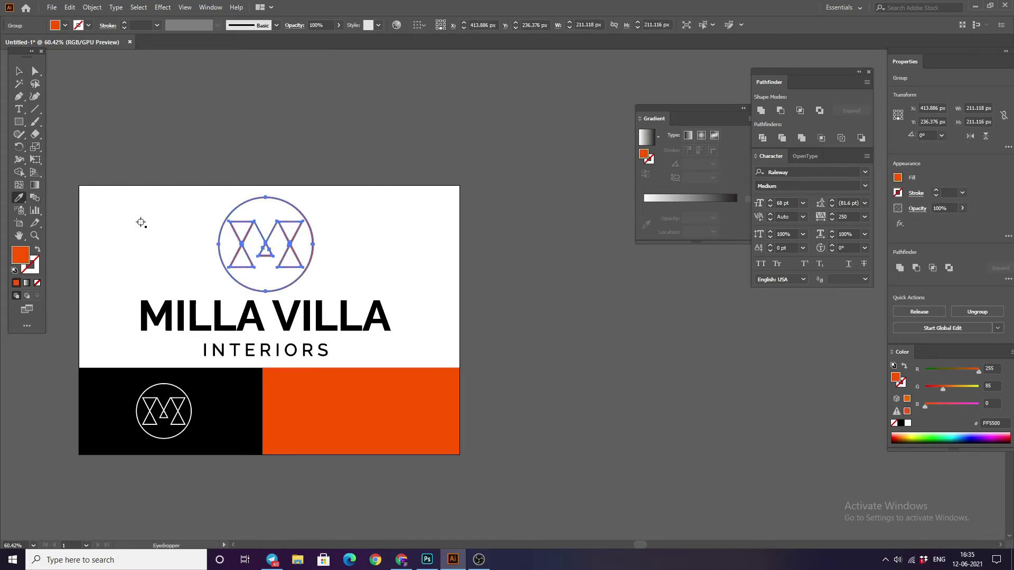
{"action": "left_click", "coordinate": [19, 71]}
{"action": "left_click", "coordinate": [182, 256]}
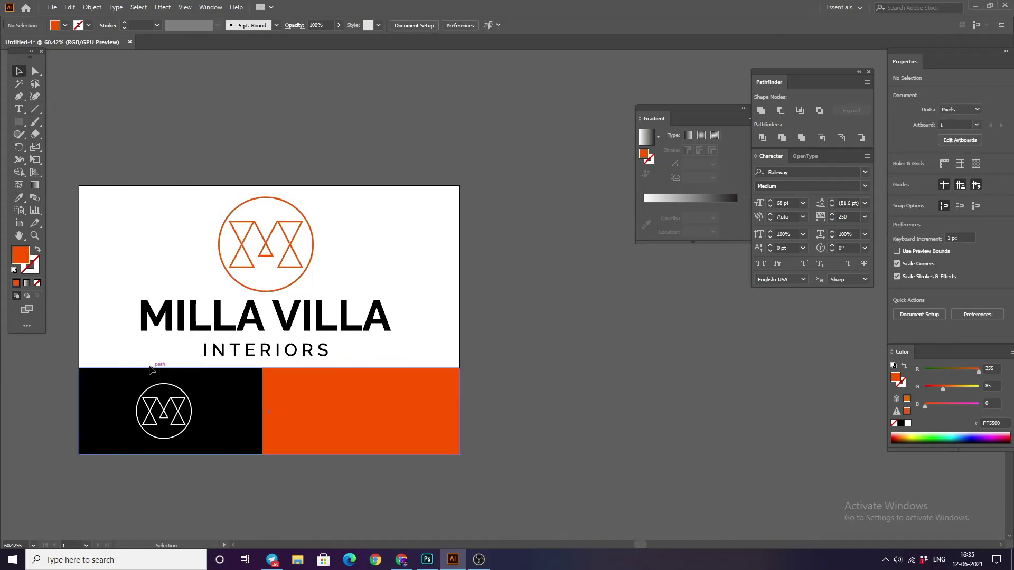
{"action": "left_click", "coordinate": [222, 364]}
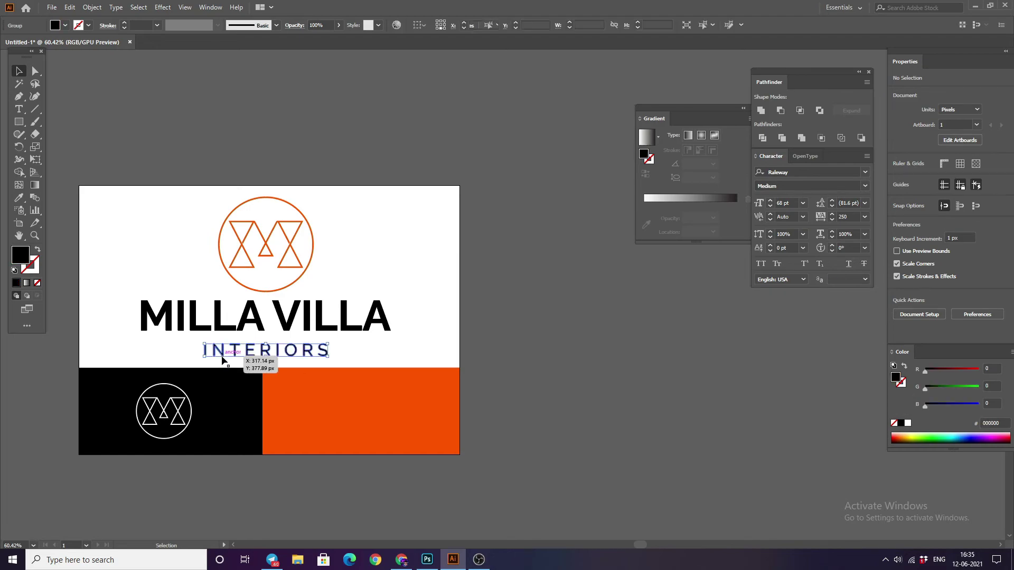
{"action": "key", "text": "i"}
{"action": "left_click", "coordinate": [380, 441]}
{"action": "key", "text": "v"}
{"action": "left_click", "coordinate": [99, 90]}
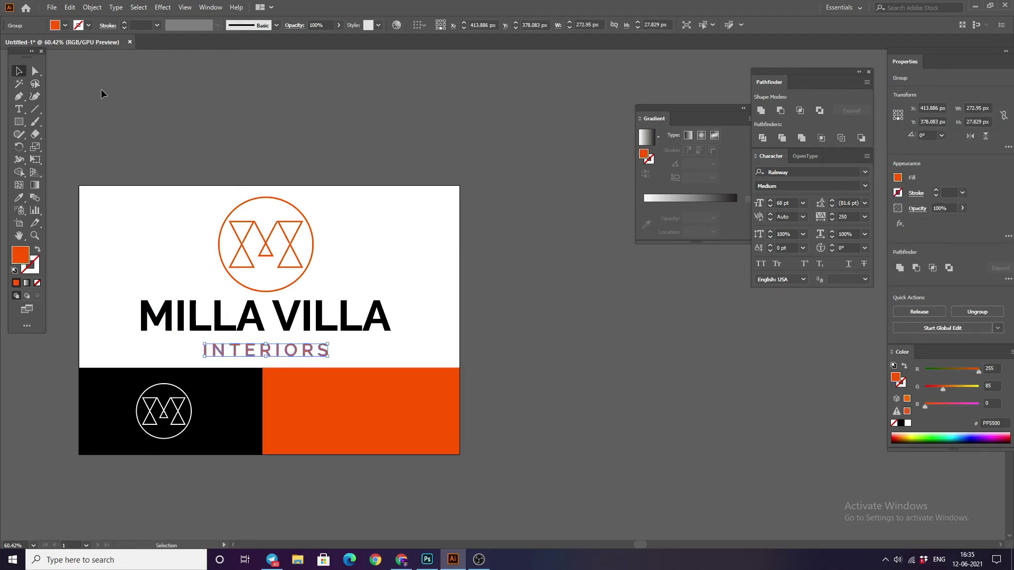
Set MILLA VILLA's fill to dark charcoal #212121.
{"action": "left_click", "coordinate": [203, 317]}
{"action": "double_click", "coordinate": [20, 255]}
{"action": "type", "text": "212121"}
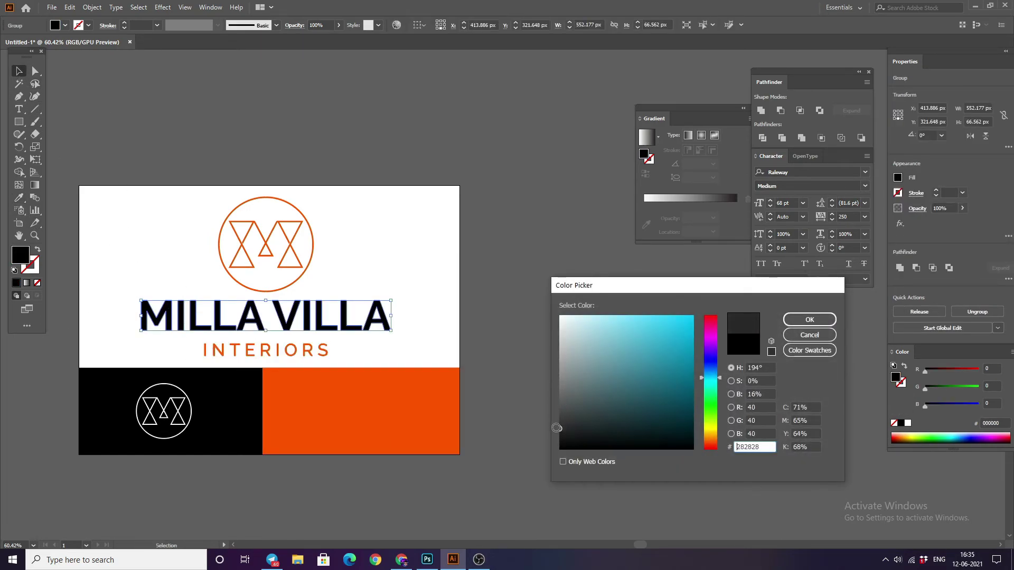
{"action": "left_click", "coordinate": [809, 319]}
{"action": "left_click", "coordinate": [527, 229]}
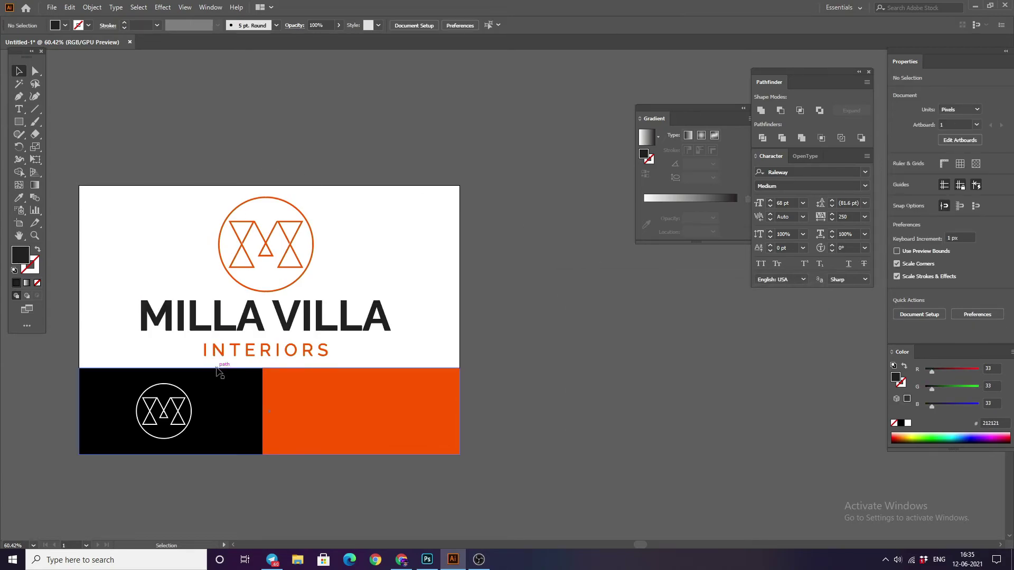
Copy the emblem down and scale it to fit inside the orange panel.
{"action": "left_click_drag", "start_coordinate": [280, 275], "coordinate": [360, 422]}
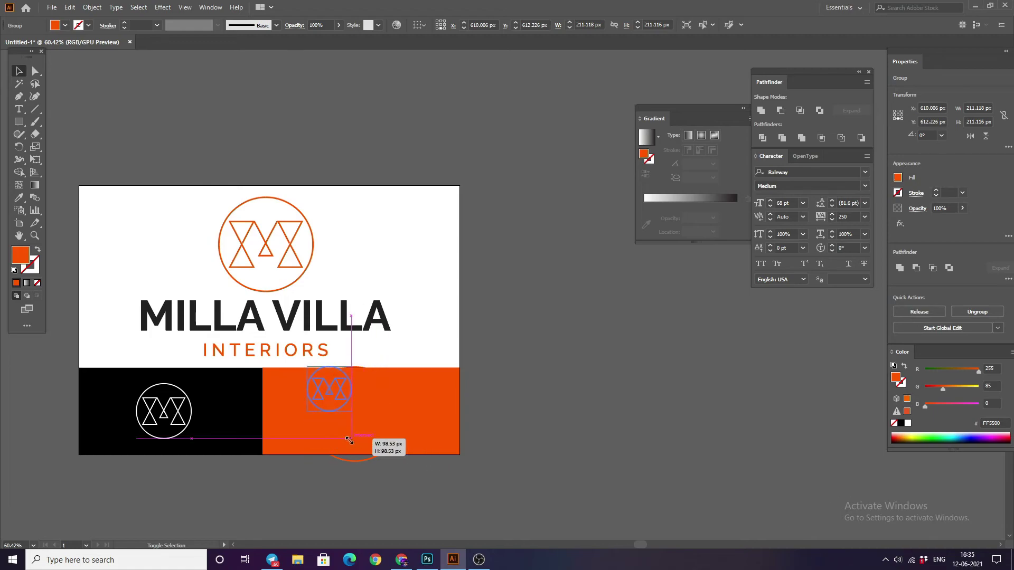
{"action": "mouse_move", "coordinate": [403, 463]}
{"action": "left_mouse_down"}
{"action": "mouse_move", "coordinate": [350, 408]}
{"action": "mouse_move", "coordinate": [360, 408]}
{"action": "left_mouse_up"}
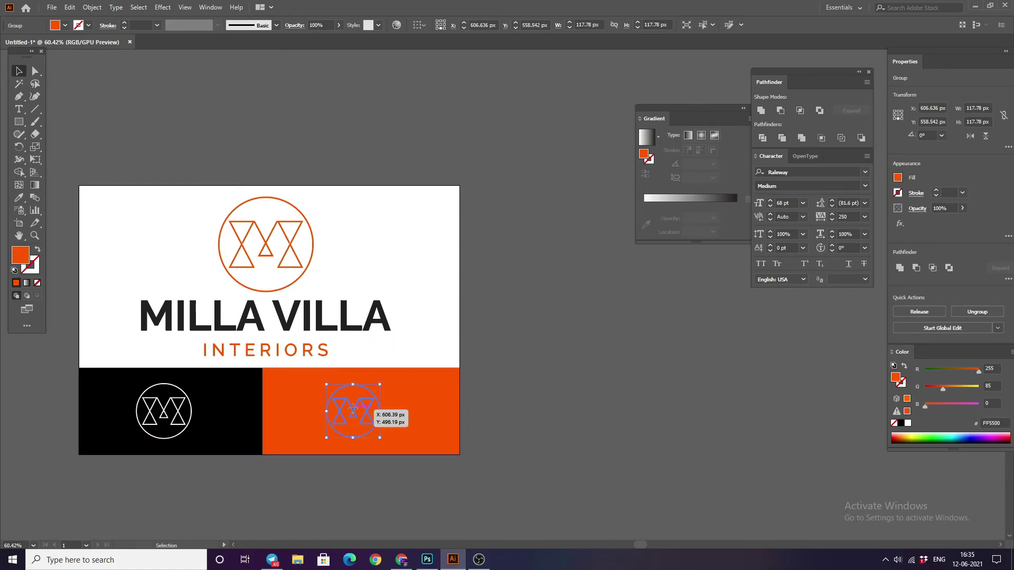
{"action": "right_click", "coordinate": [360, 408]}
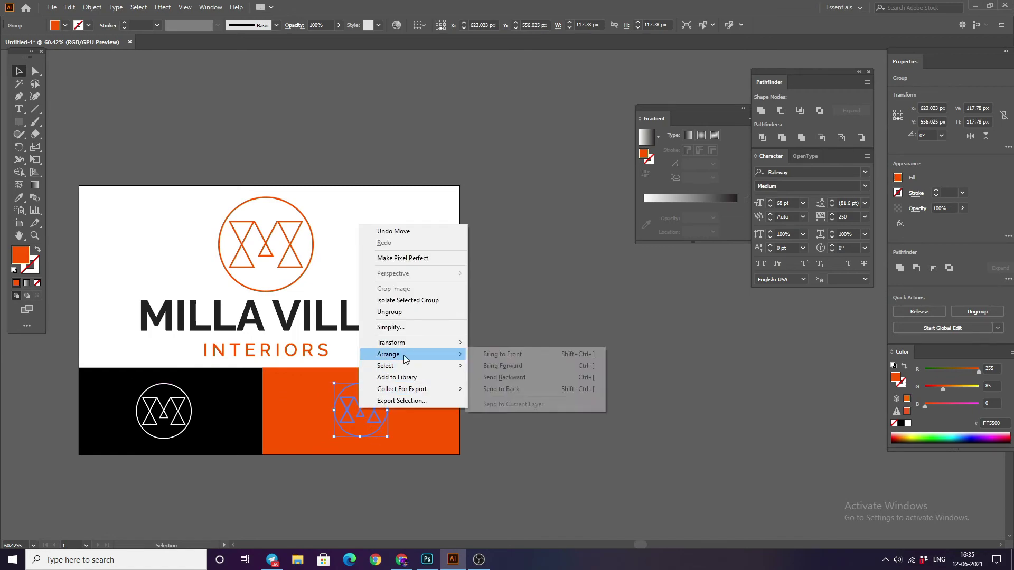
{"action": "left_click", "coordinate": [80, 305]}
Fill the emblem copy black #000000 and bring the artboard back into view.
{"action": "double_click", "coordinate": [20, 256]}
{"action": "type", "text": "000000"}
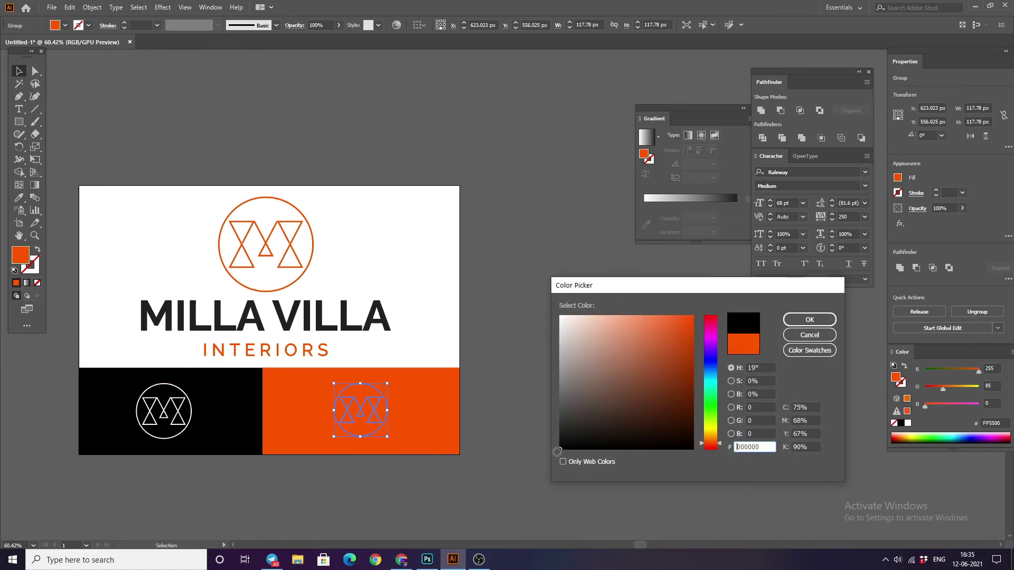
{"action": "left_click", "coordinate": [802, 320]}
{"action": "left_click", "coordinate": [564, 255]}
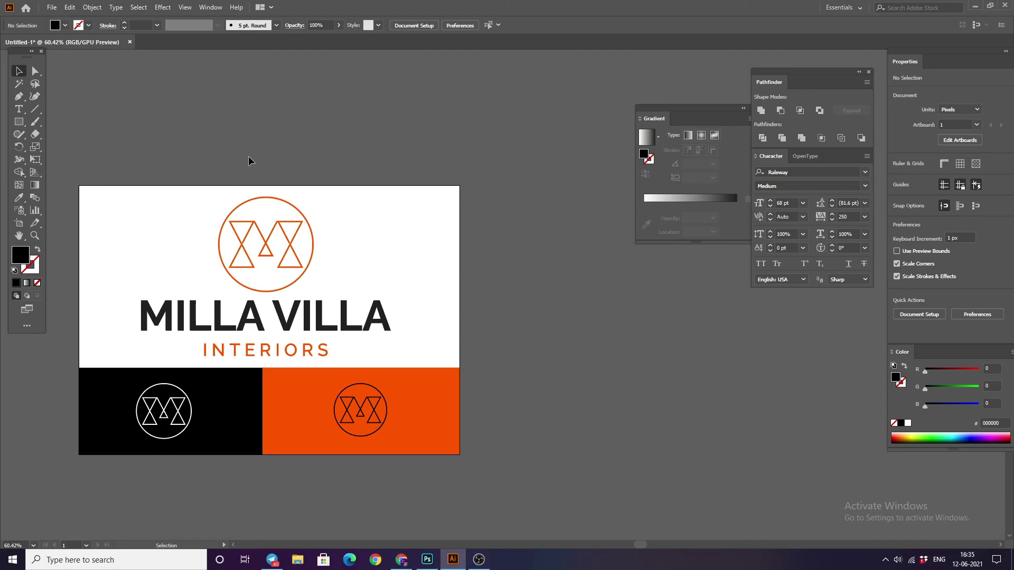
{"action": "left_click_drag", "start_coordinate": [249, 160], "coordinate": [351, 129]}
{"action": "mouse_move", "coordinate": [362, 221]}
{"action": "left_mouse_down"}
{"action": "mouse_move", "coordinate": [410, 265]}
{"action": "mouse_move", "coordinate": [439, 264]}
{"action": "left_mouse_up"}
Open the 01 Logo Mockup file in Photoshop.
{"action": "key", "text": "v"}
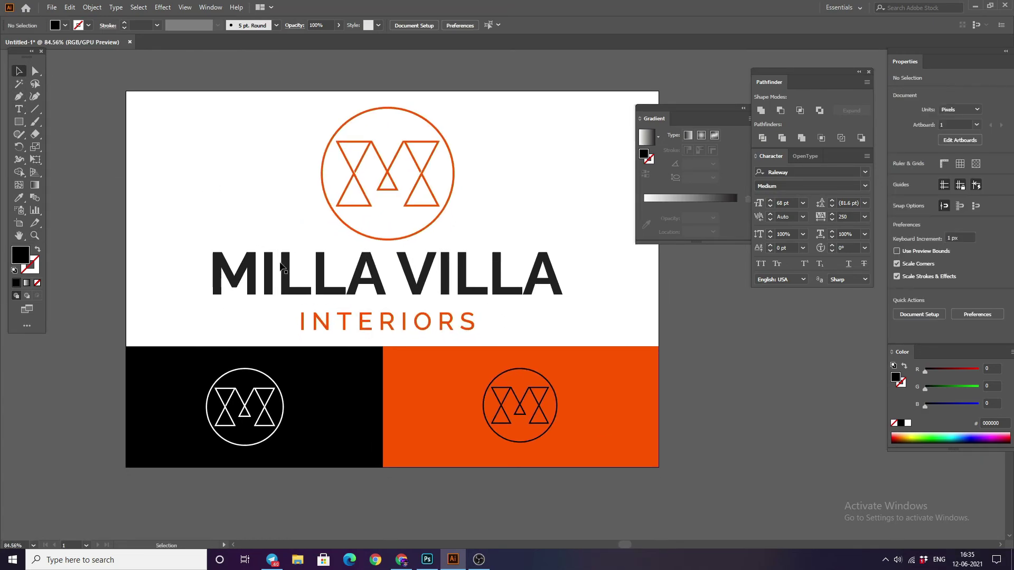
{"action": "left_click", "coordinate": [427, 560]}
{"action": "left_click", "coordinate": [24, 6]}
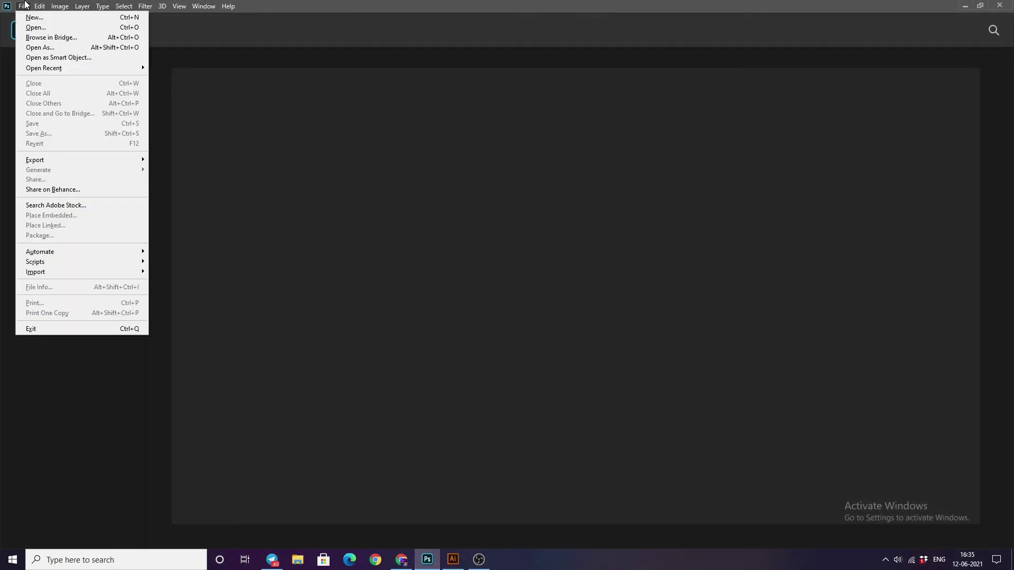
{"action": "left_click", "coordinate": [36, 27]}
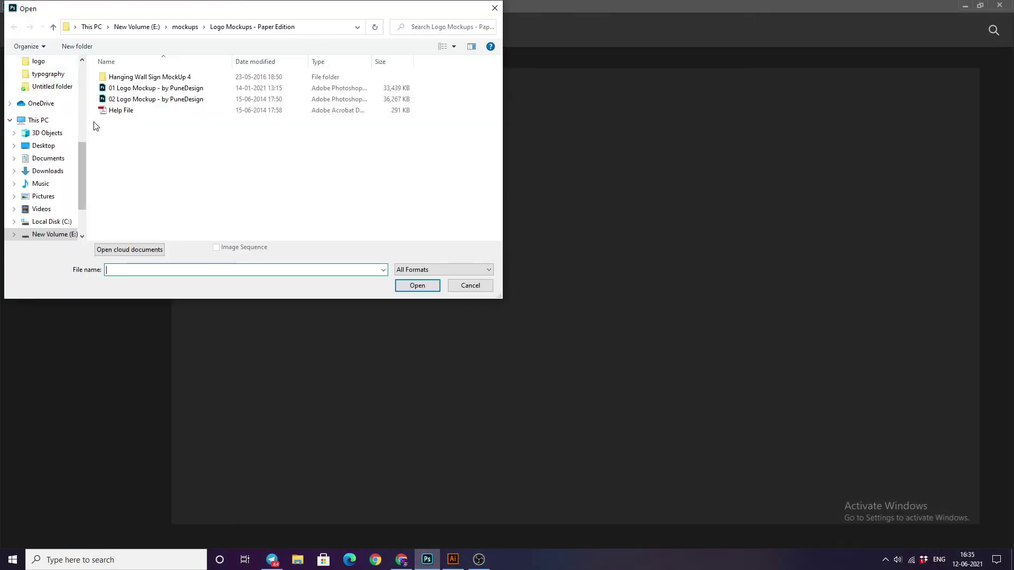
{"action": "left_click", "coordinate": [132, 88]}
{"action": "left_click", "coordinate": [404, 284]}
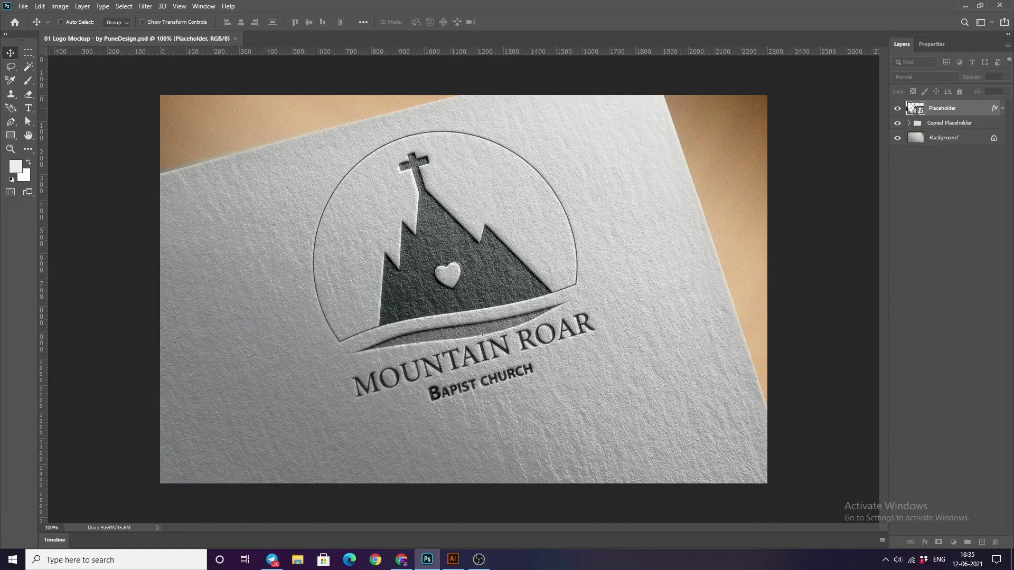
Open the Placeholder smart object's contents and hide the sample logo layer.
{"action": "double_click", "coordinate": [912, 108]}
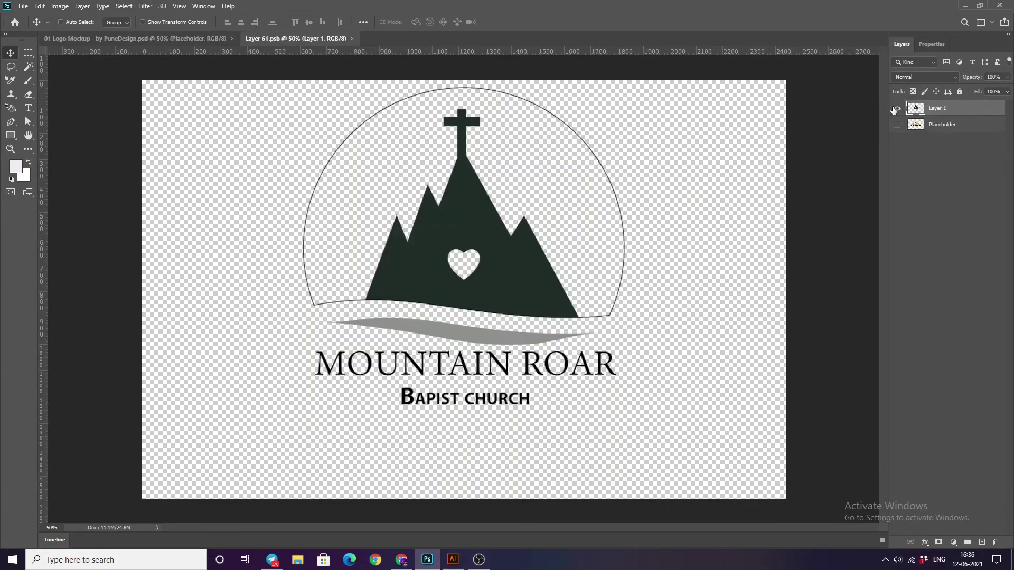
{"action": "left_click", "coordinate": [896, 109]}
{"action": "left_click", "coordinate": [453, 559]}
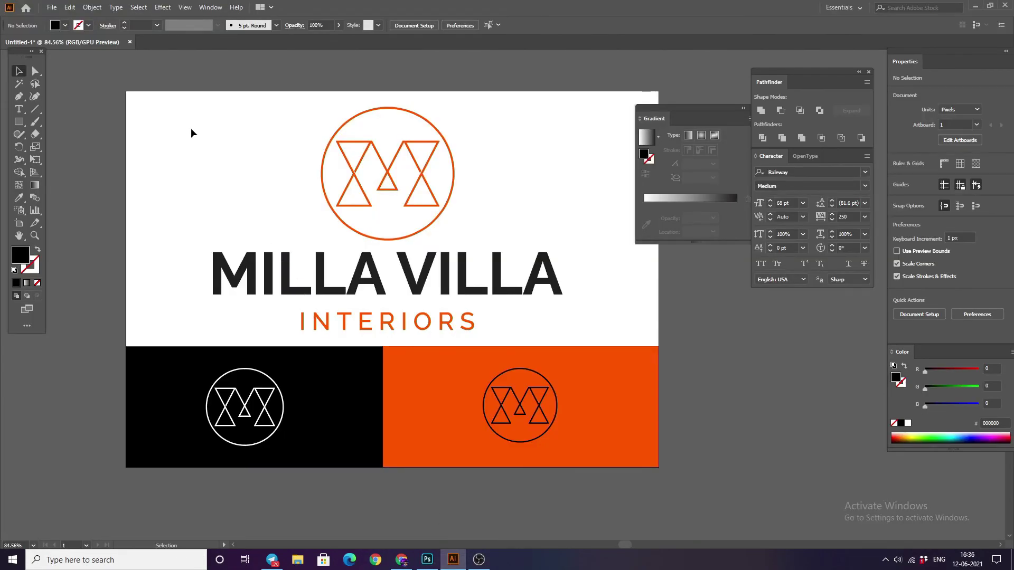
Paste the MILLA VILLA logo into the placeholder, enlarge and centre it, then close and save the .psb.
{"action": "left_click_drag", "start_coordinate": [191, 133], "coordinate": [488, 319]}
{"action": "mouse_move", "coordinate": [393, 292]}
{"action": "left_mouse_down"}
{"action": "mouse_move", "coordinate": [403, 398]}
{"action": "mouse_move", "coordinate": [442, 308]}
{"action": "mouse_move", "coordinate": [432, 295]}
{"action": "left_mouse_up"}
{"action": "left_click_drag", "start_coordinate": [512, 349], "coordinate": [697, 468]}
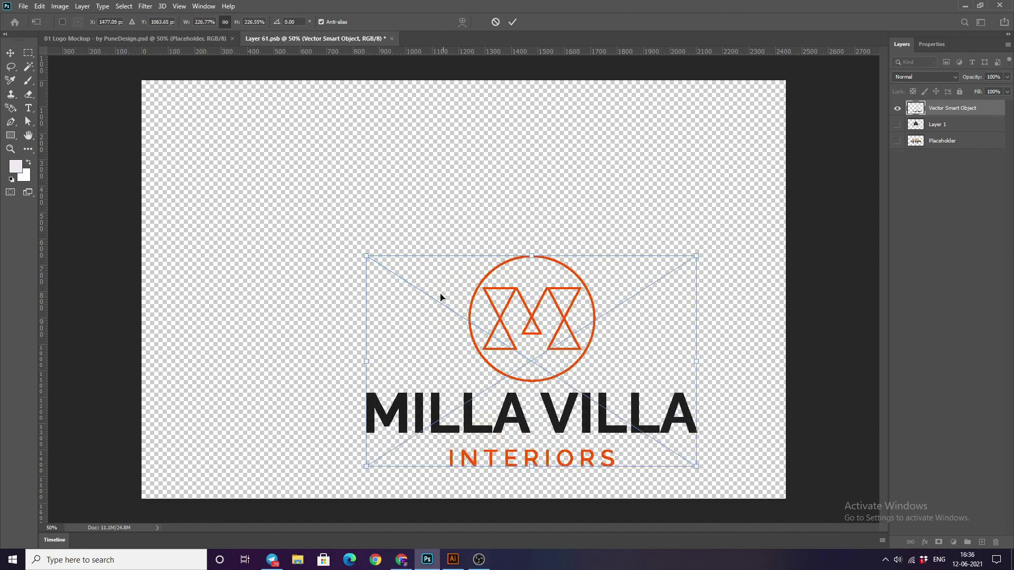
{"action": "left_click_drag", "start_coordinate": [366, 256], "coordinate": [258, 183]}
{"action": "left_click_drag", "start_coordinate": [441, 305], "coordinate": [442, 272]}
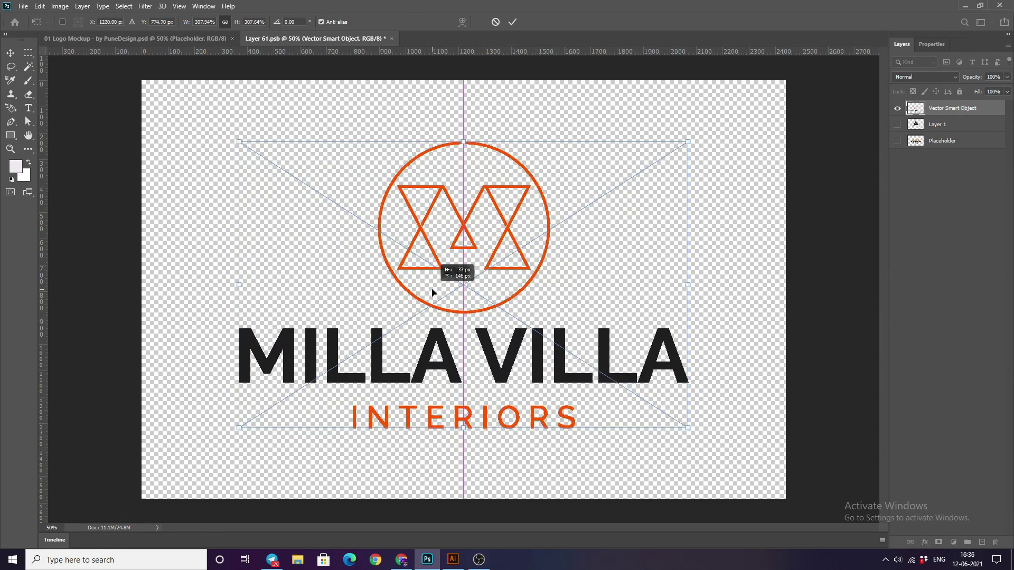
{"action": "left_click", "coordinate": [512, 22]}
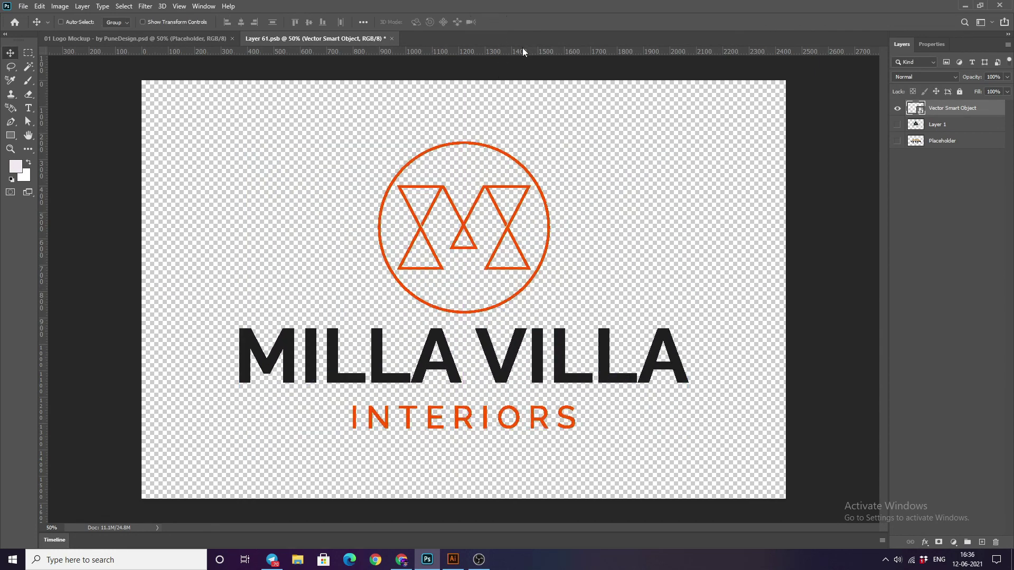
{"action": "left_click", "coordinate": [391, 39]}
{"action": "left_click", "coordinate": [456, 206]}
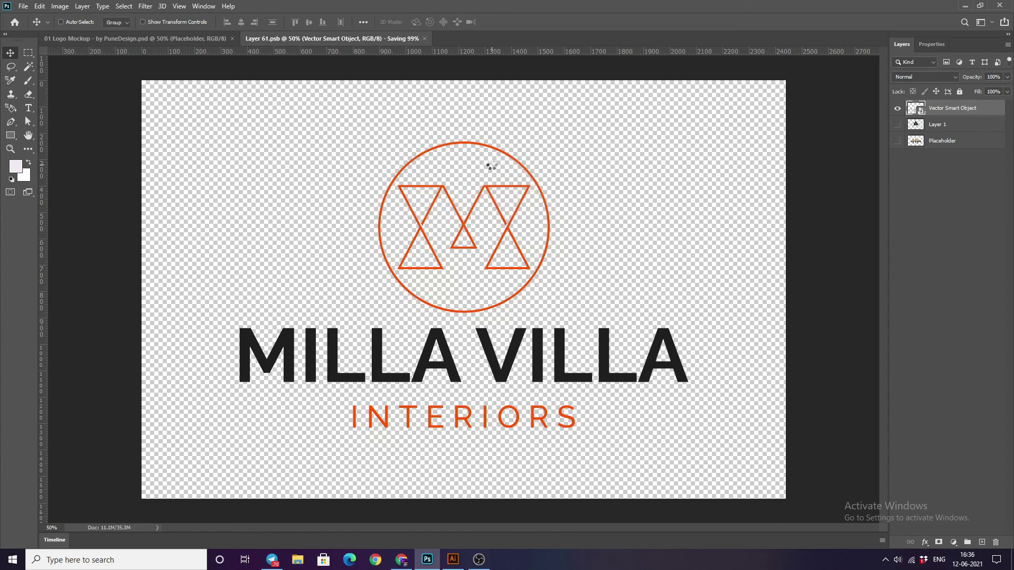